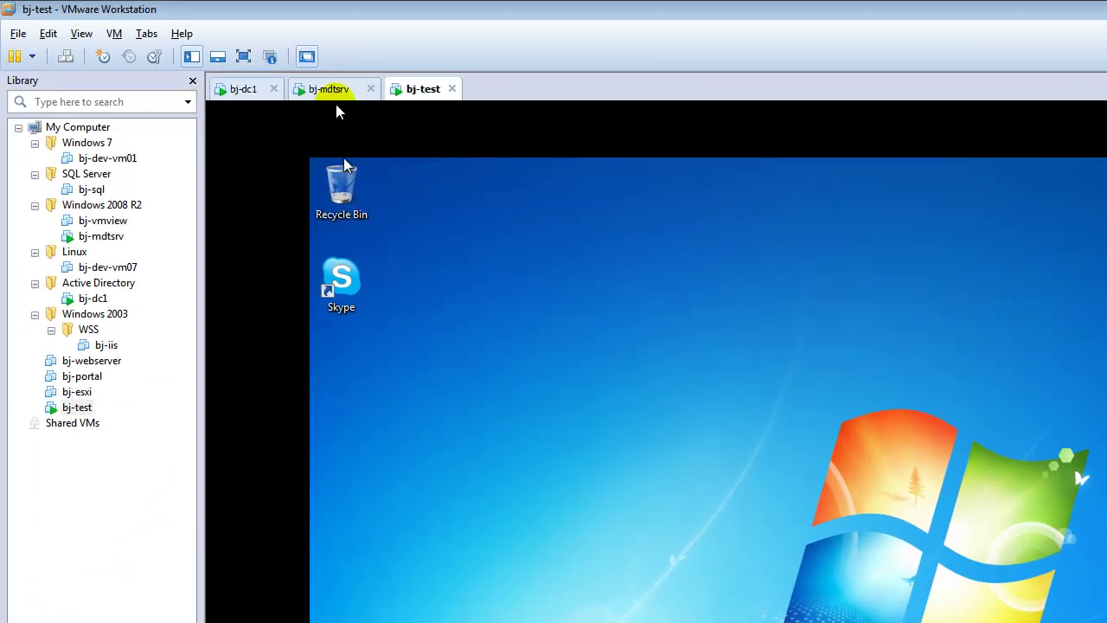
On bj-mdtsrv, start a new Capture OS task sequence with ID 0003 and name 'fakldjfljad'
click(336, 93)
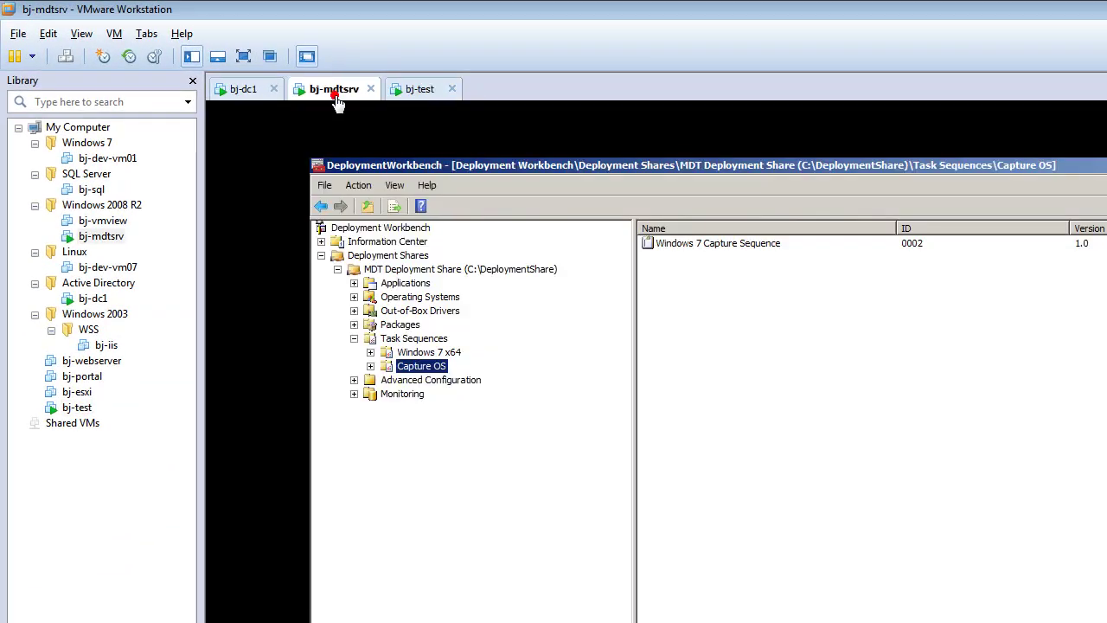
click(418, 366)
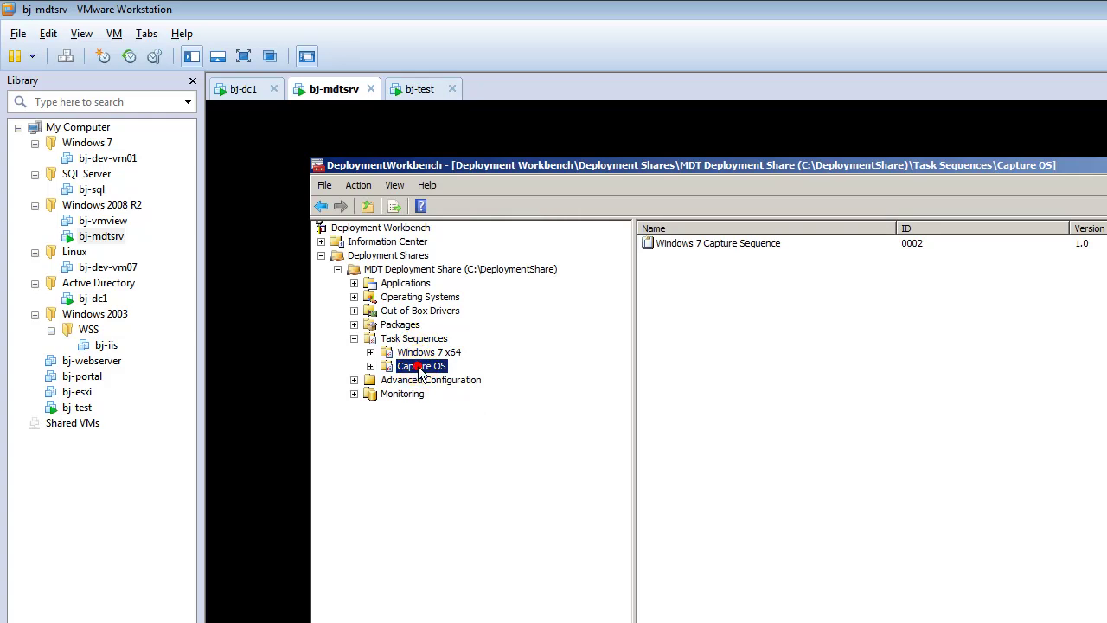
right_click(381, 363)
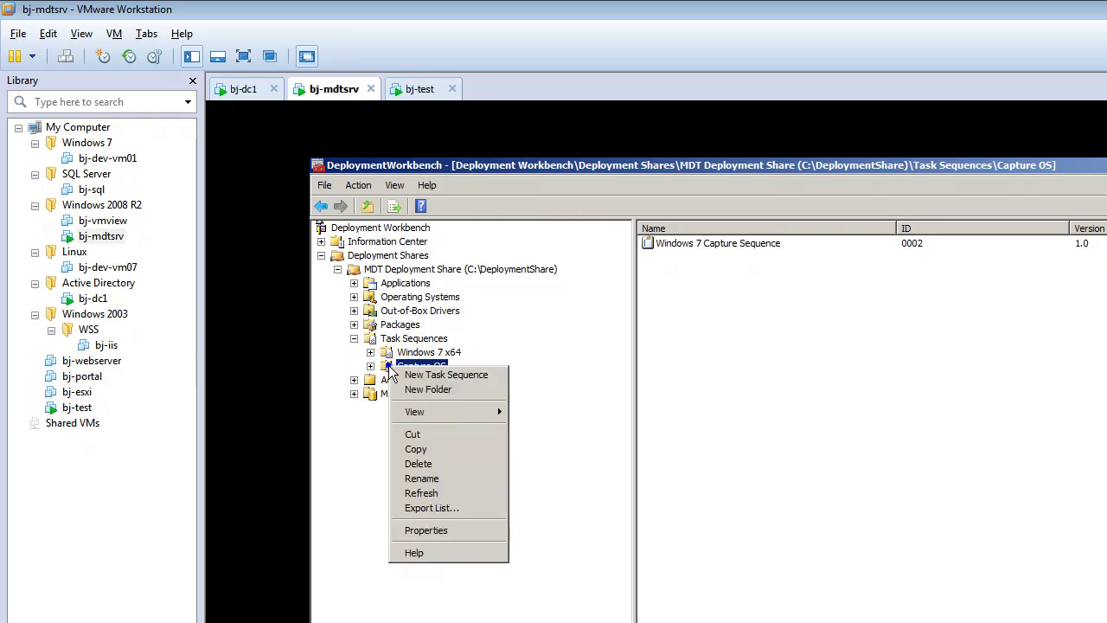
click(406, 373)
text(0003)
click(843, 489)
text(fakldjfljad)
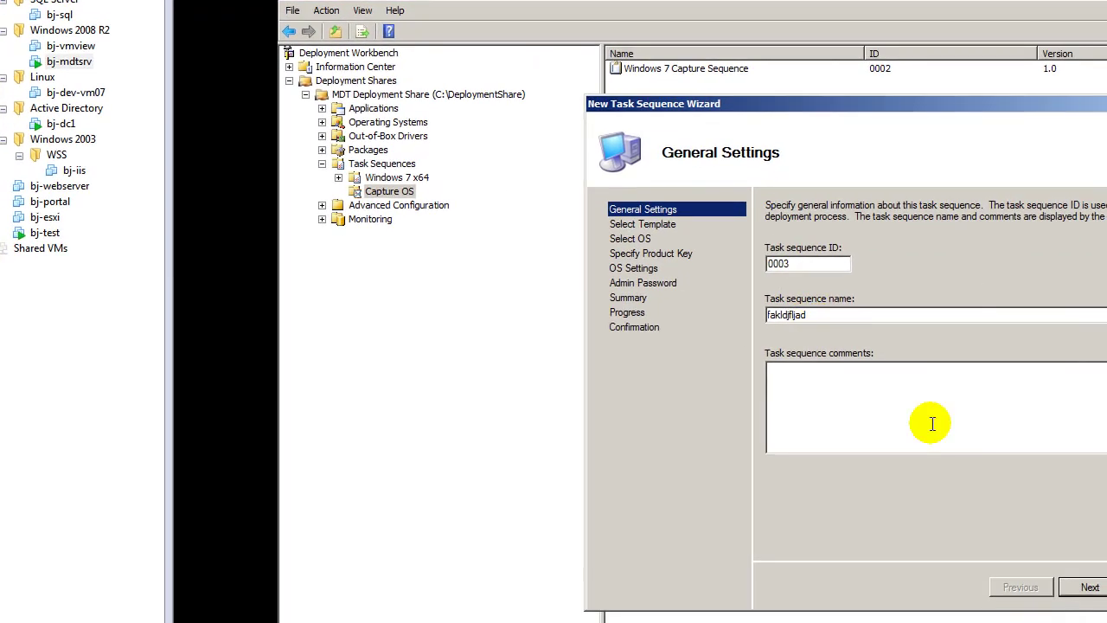
click(1072, 589)
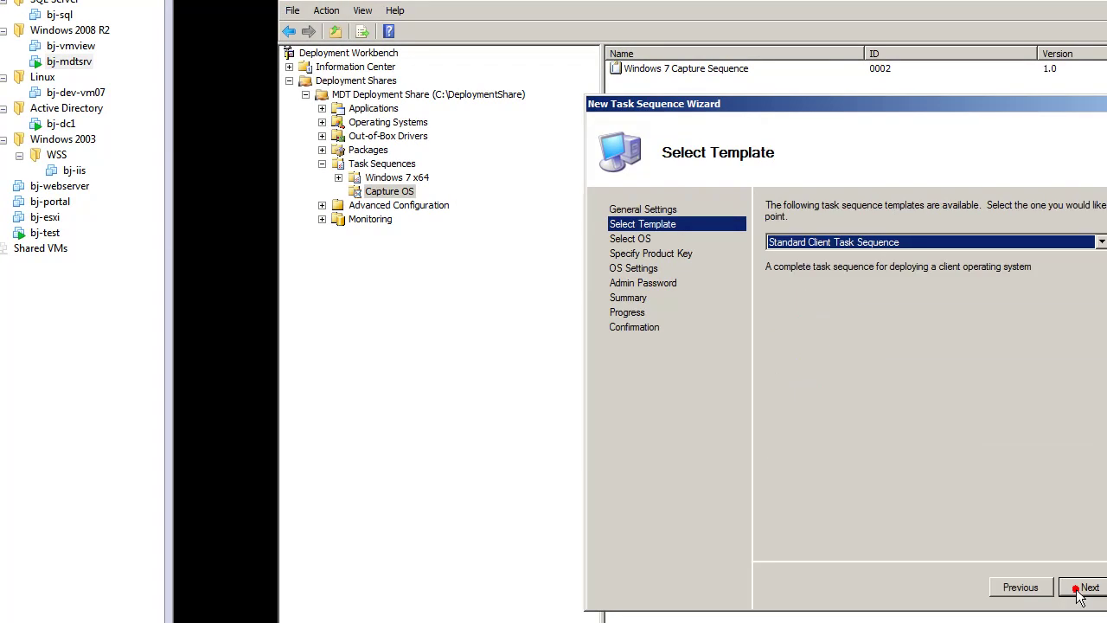
Choose the Sysprep and Capture template with the Windows 7 Professional 32Bit image, skipping the product key
click(942, 242)
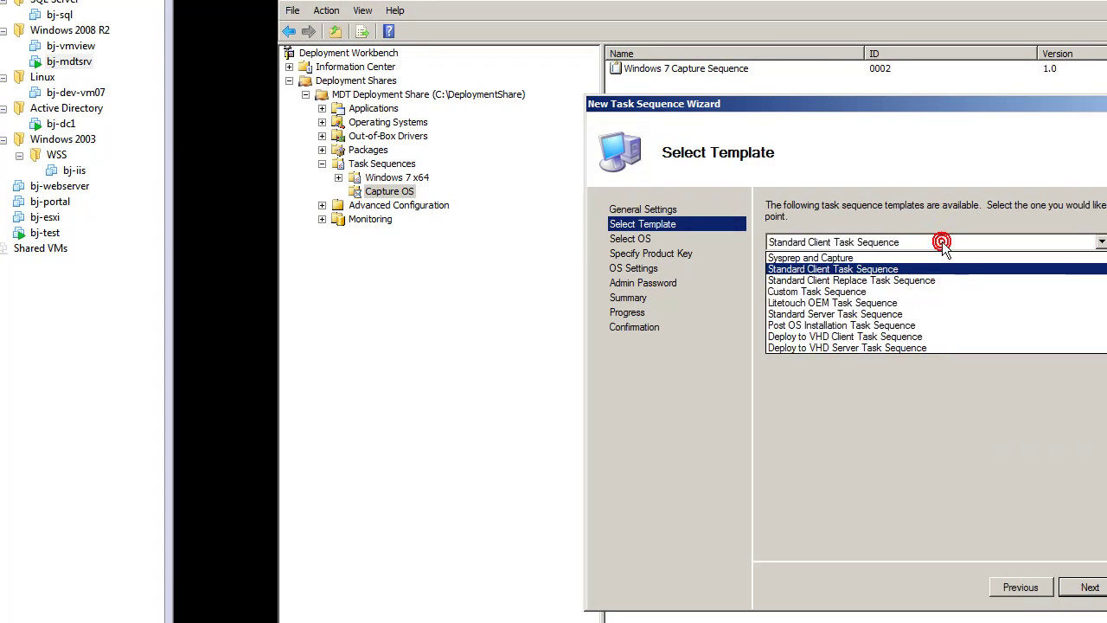
click(925, 258)
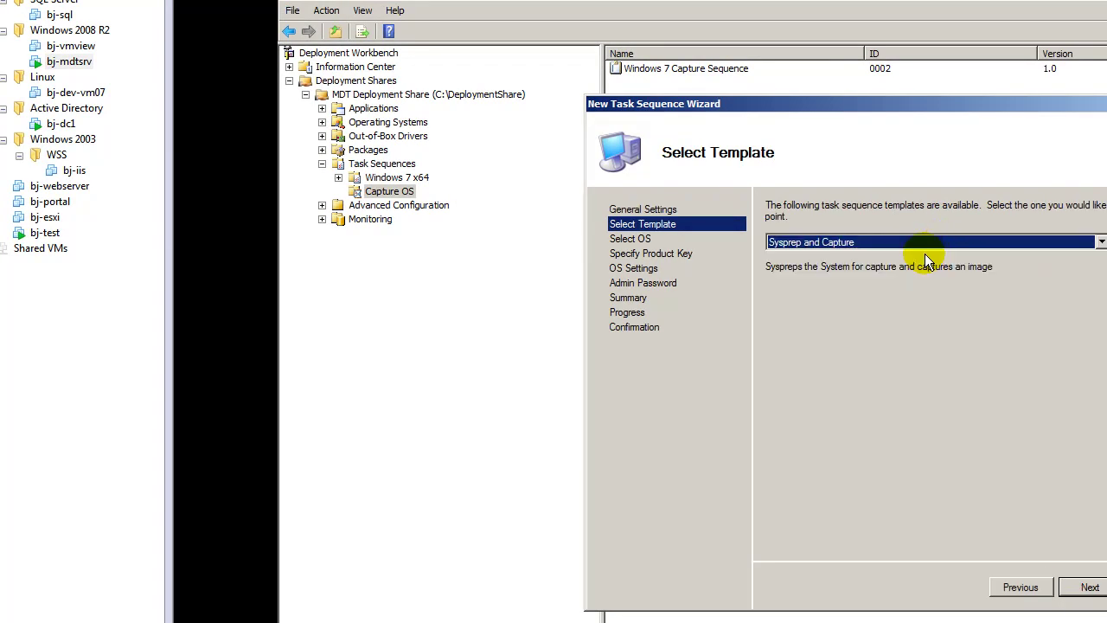
click(1087, 588)
click(924, 338)
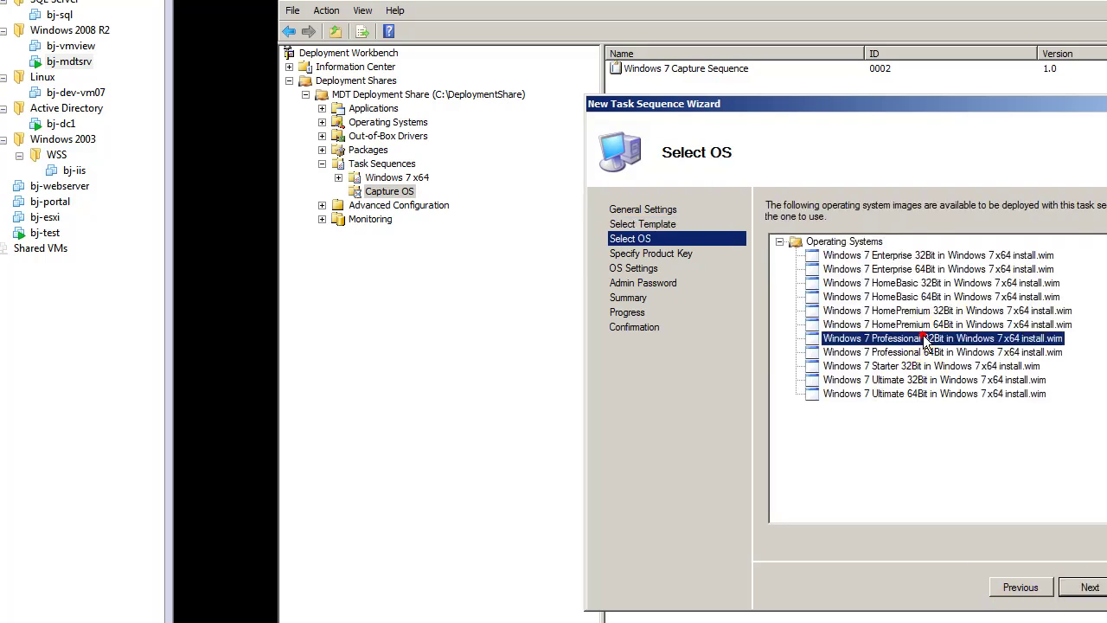
click(1083, 588)
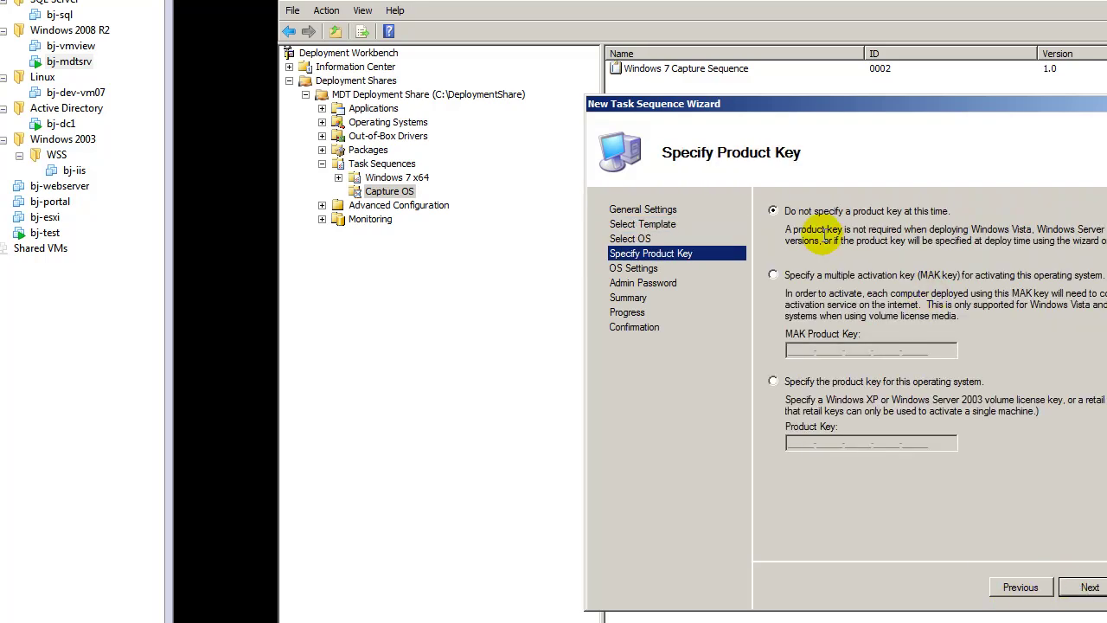
click(1087, 588)
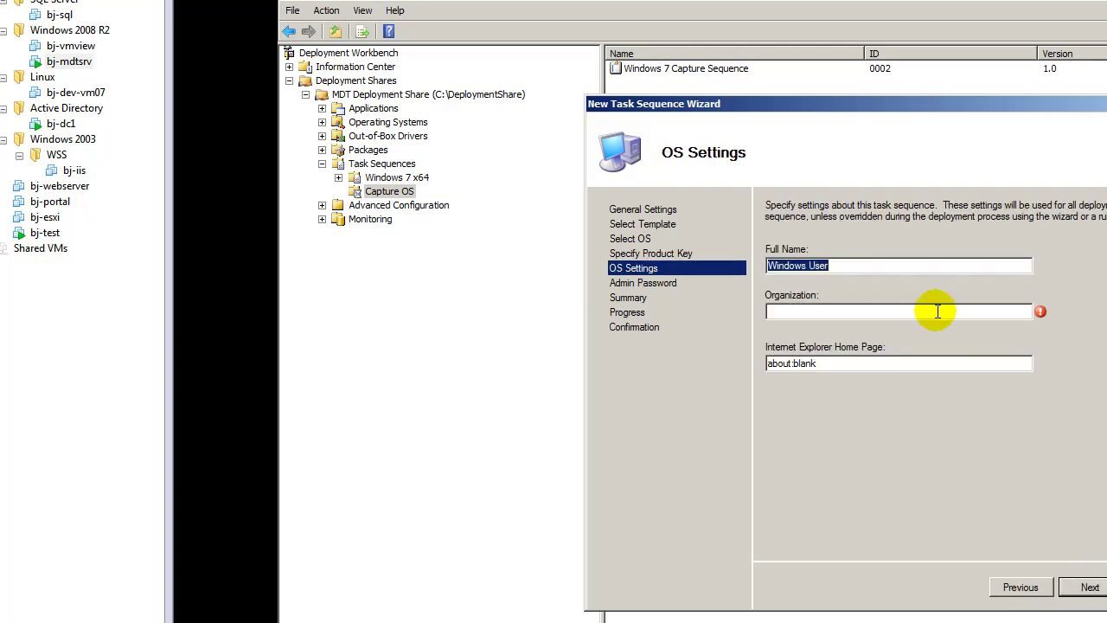
Set organization 'bjtechnews' and an administrator password, reach the summary, then cancel the wizard
click(895, 309)
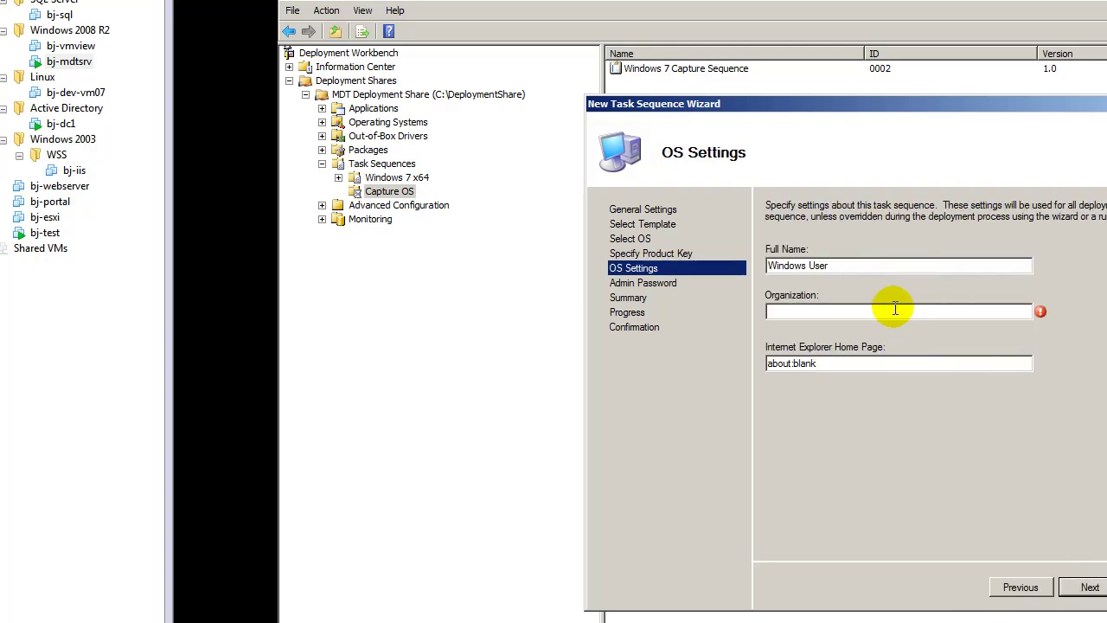
text(bjtechnews)
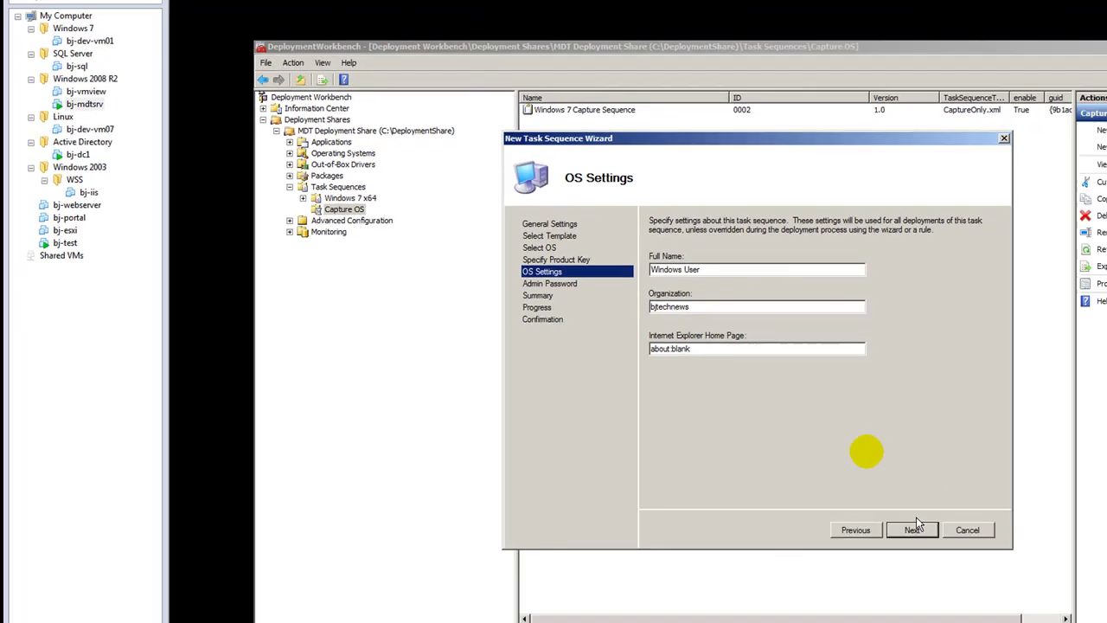
click(1088, 587)
click(590, 278)
text(pa)
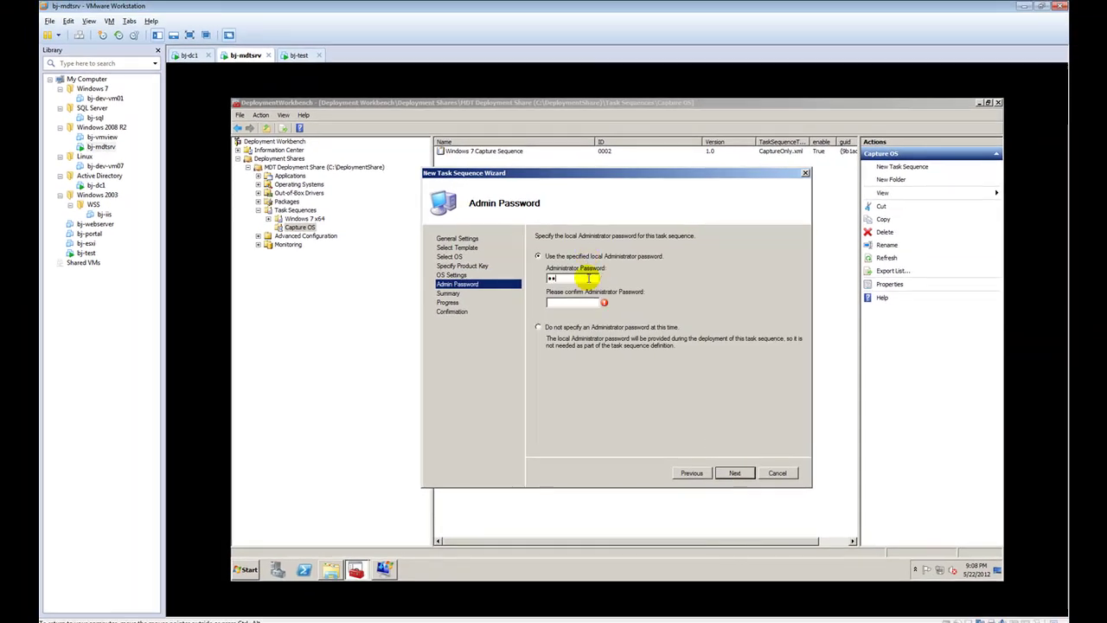
text(s)
click(731, 472)
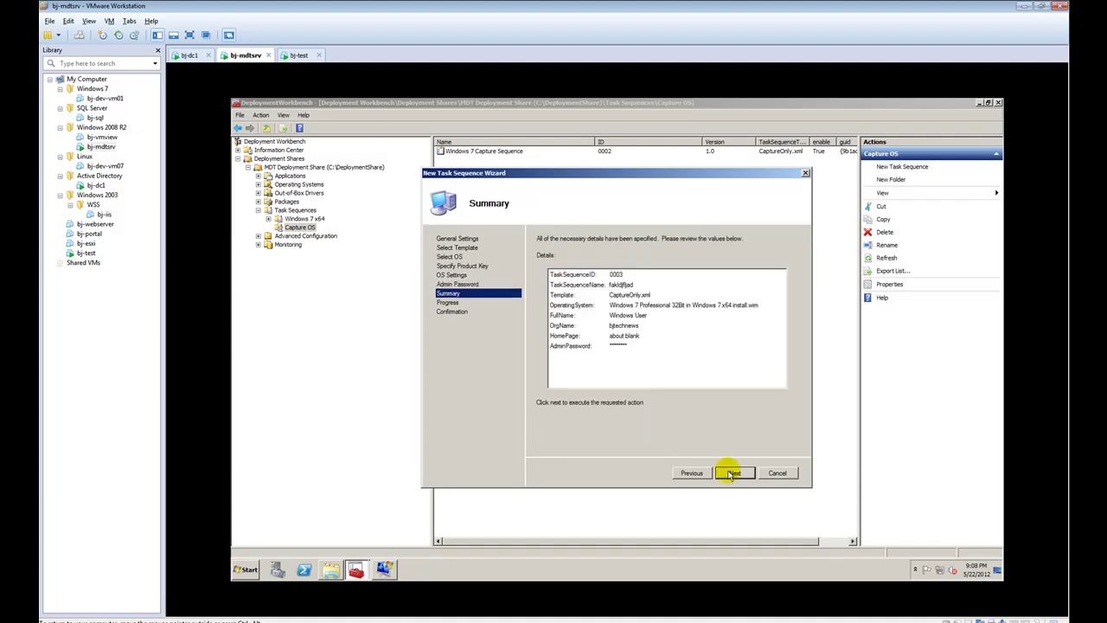
click(778, 473)
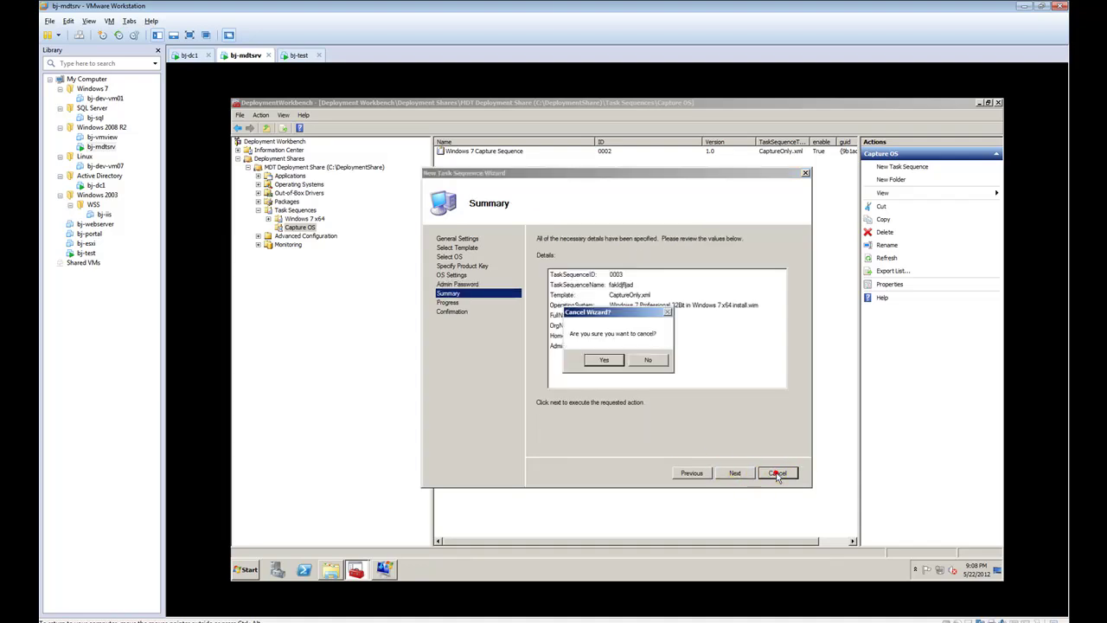
Confirm abandoning the wizard and review the Windows 7 Capture Sequence's task sequence steps
click(606, 360)
click(501, 154)
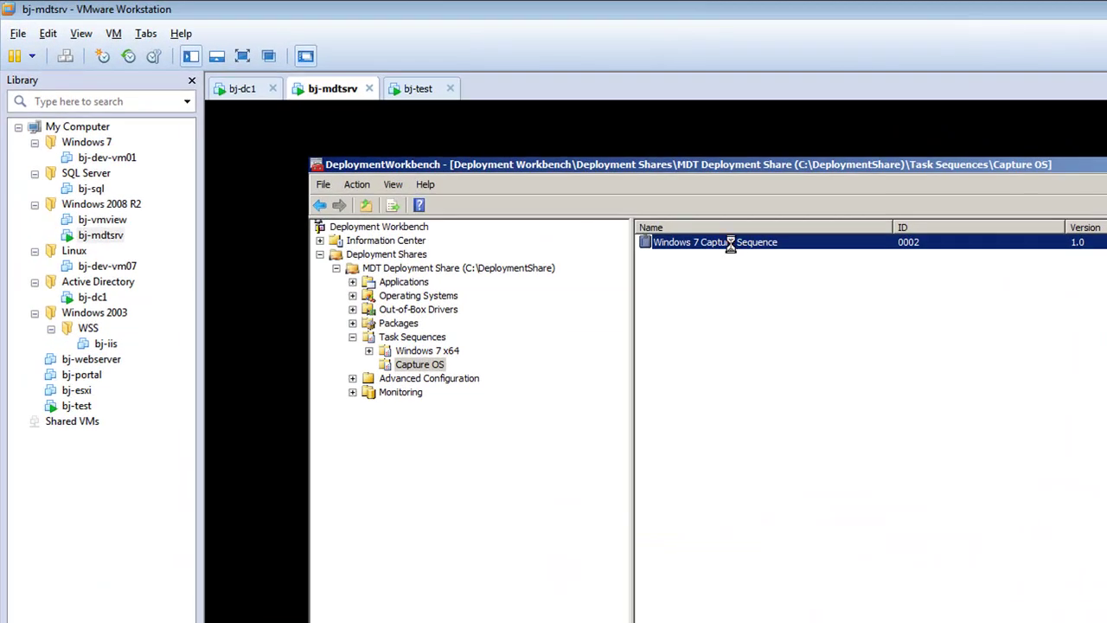
double_click(495, 155)
click(697, 305)
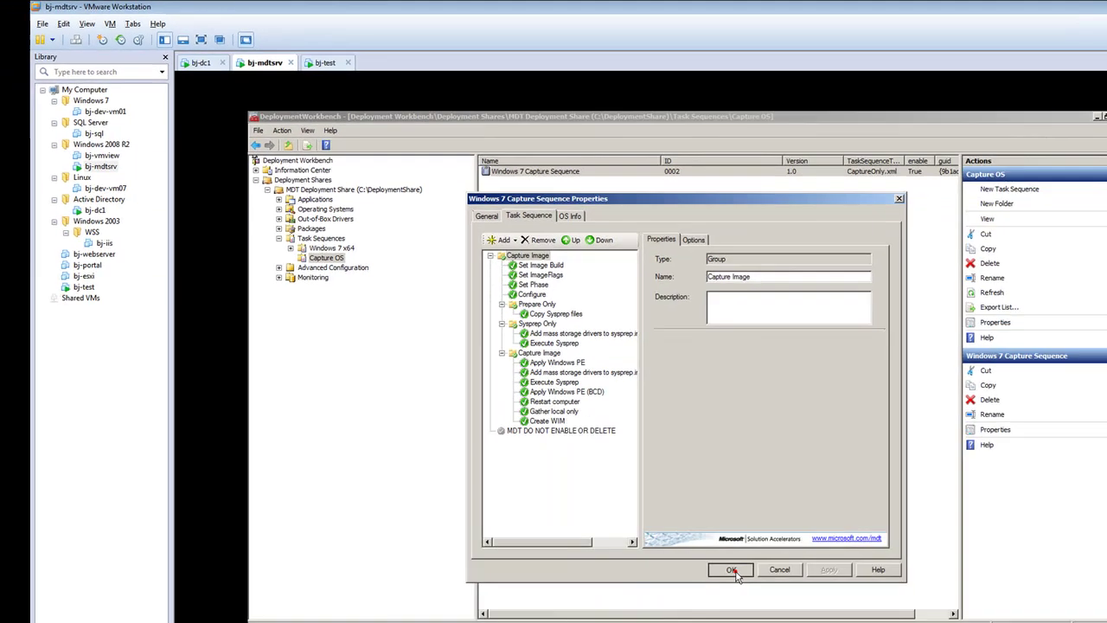
click(729, 570)
Update the MDT Deployment Share, then switch to the bj-test VM
click(325, 167)
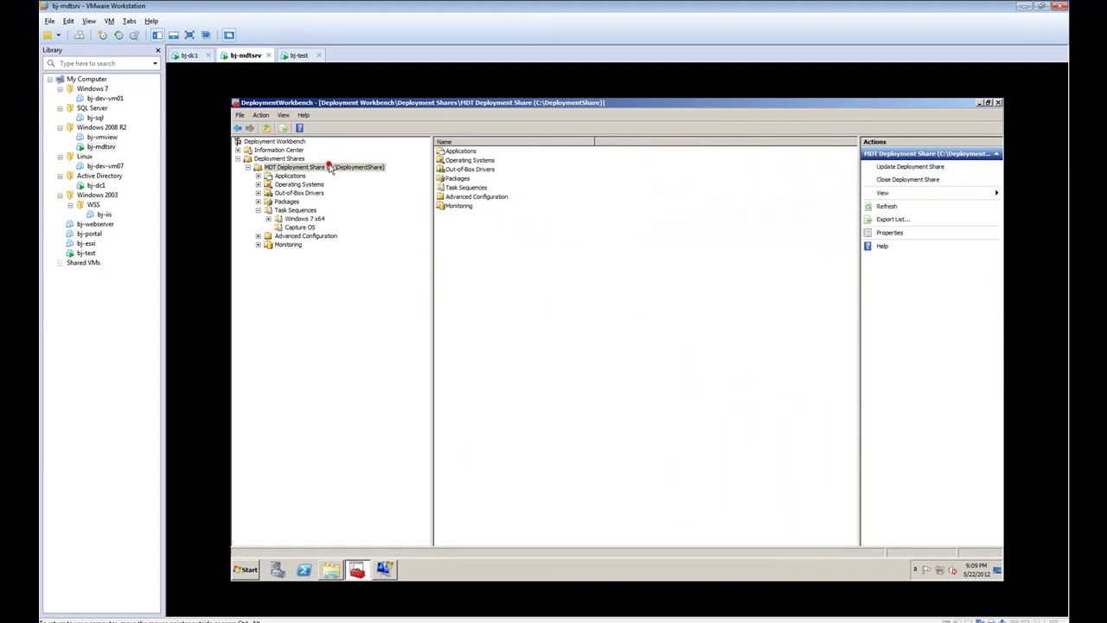
right_click(329, 166)
click(342, 171)
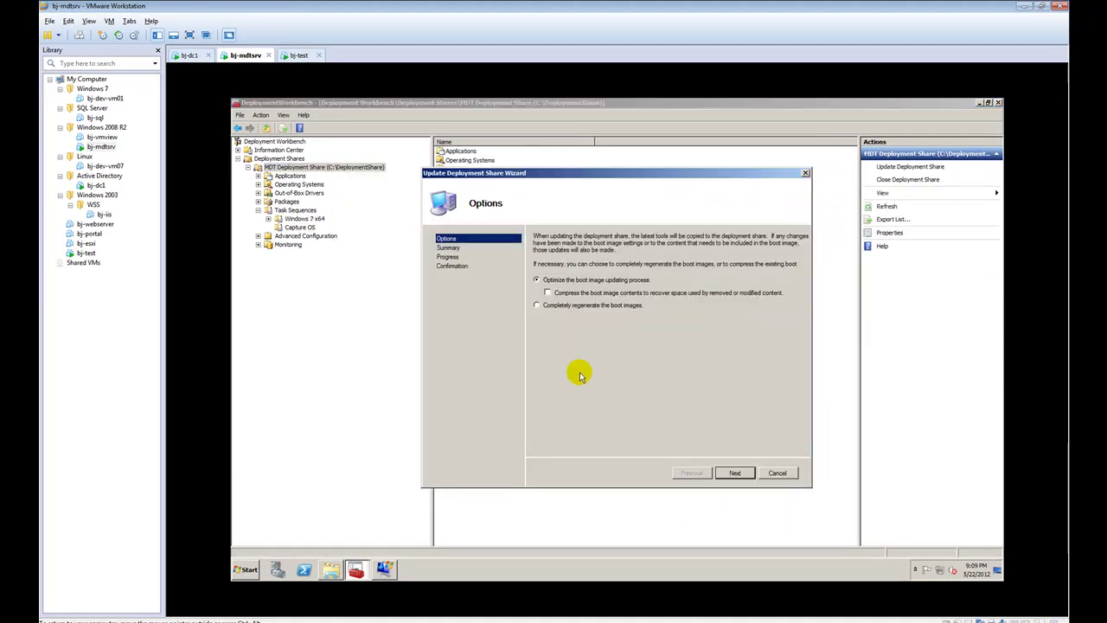
click(731, 473)
click(732, 473)
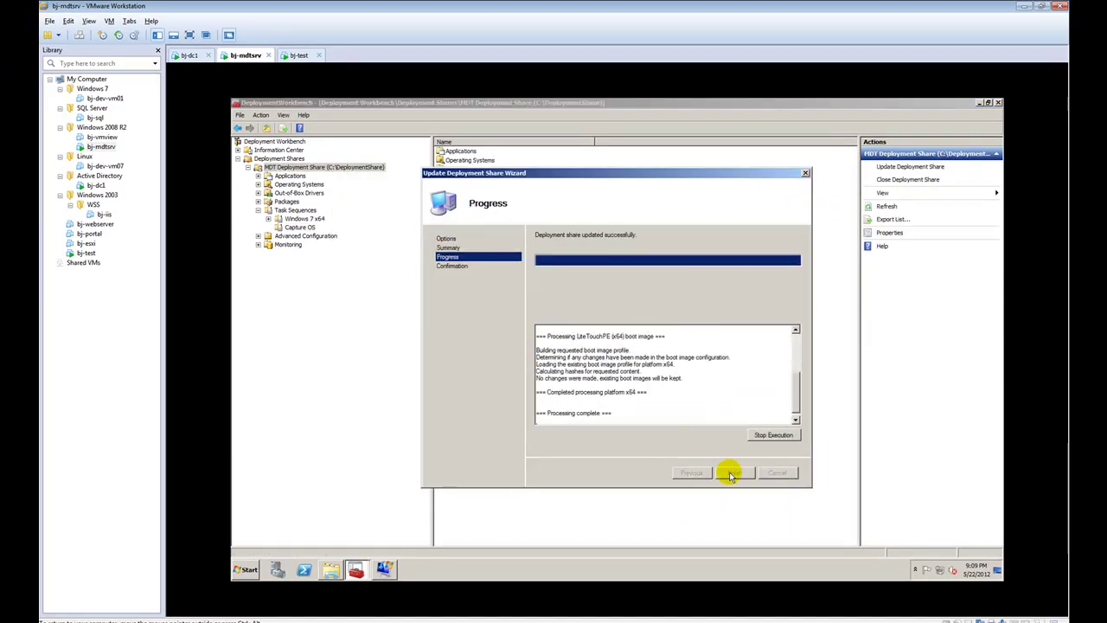
click(733, 473)
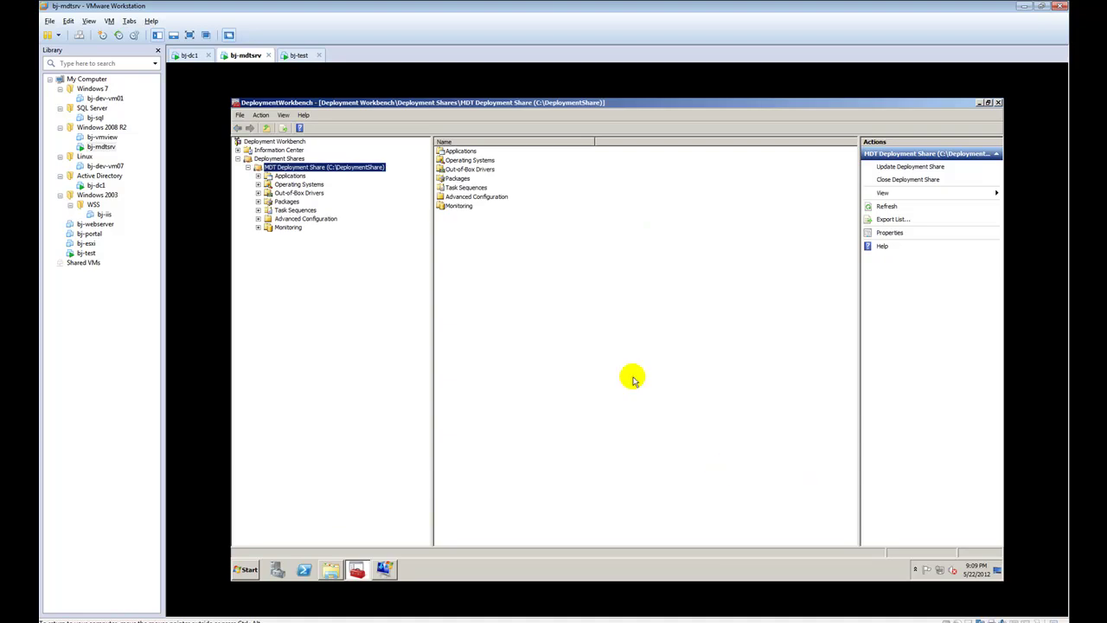
click(296, 55)
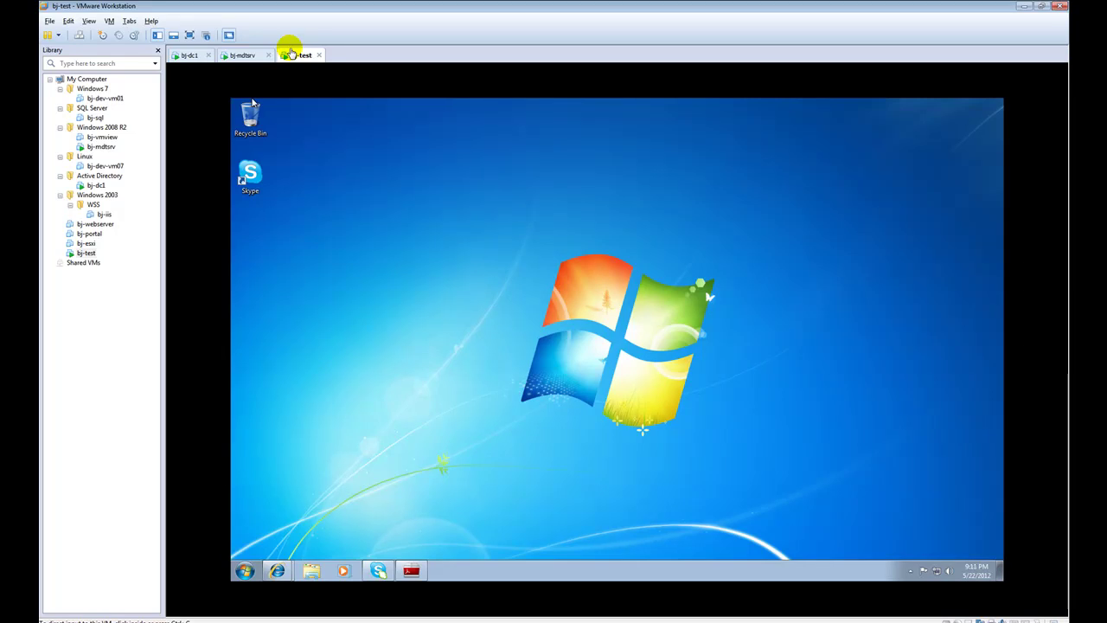
Check the Adobe Reader installer and Firefox download, then return to the Google Chrome download page
click(411, 570)
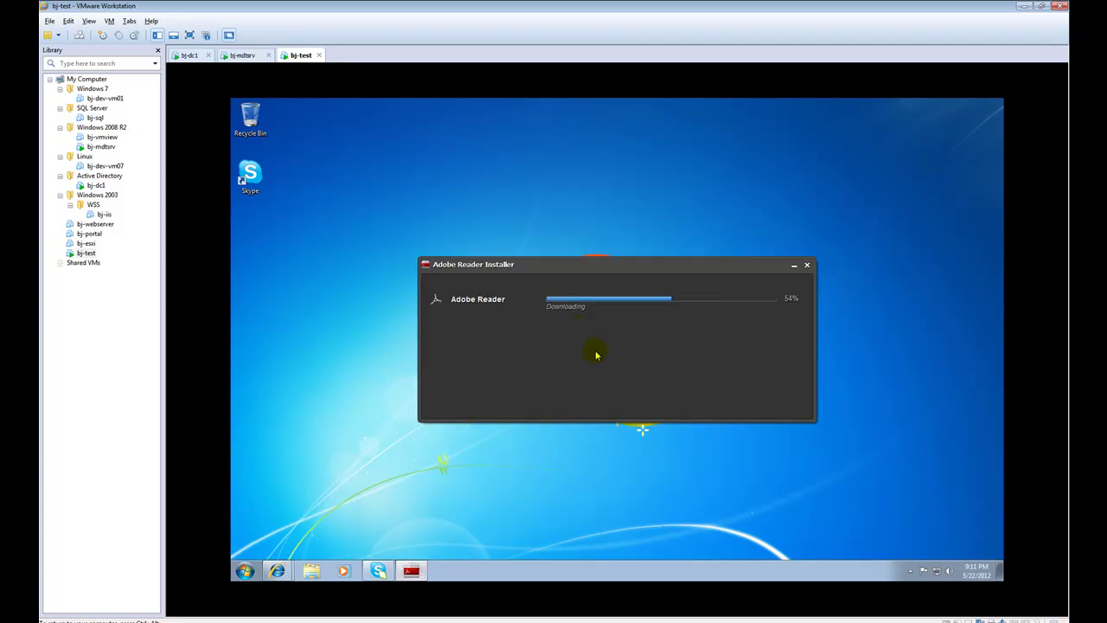
mouse_move(288, 564)
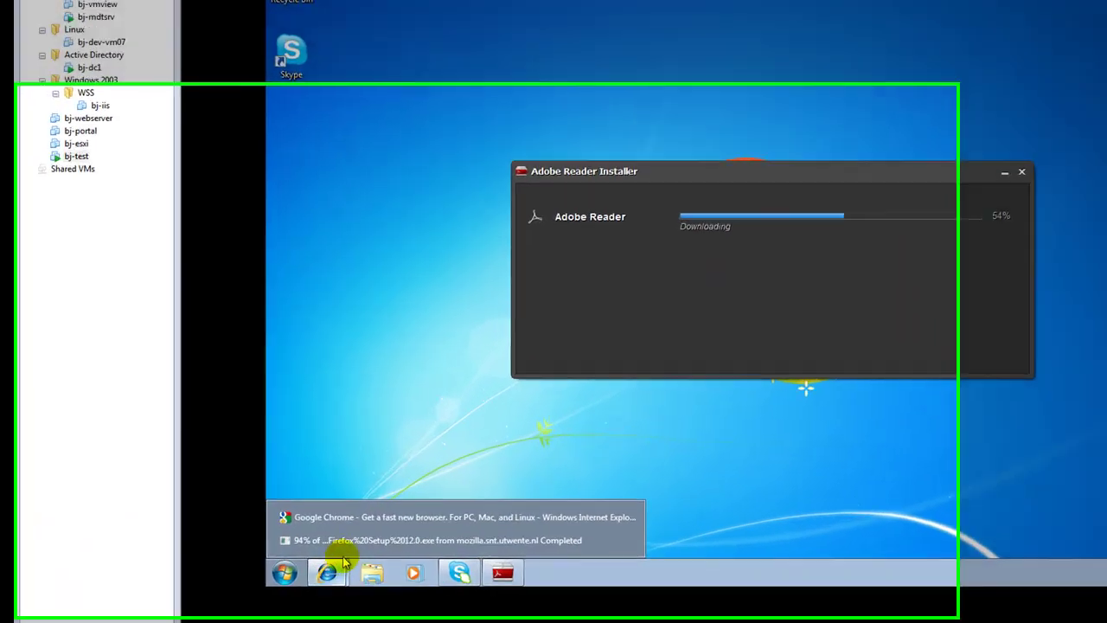
click(333, 542)
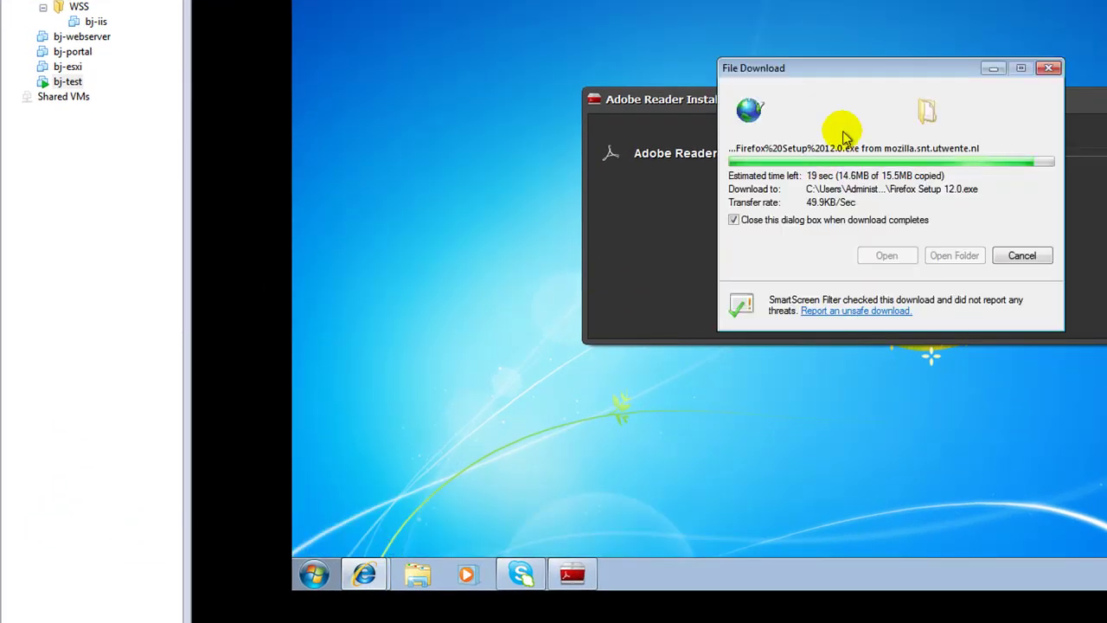
mouse_move(366, 571)
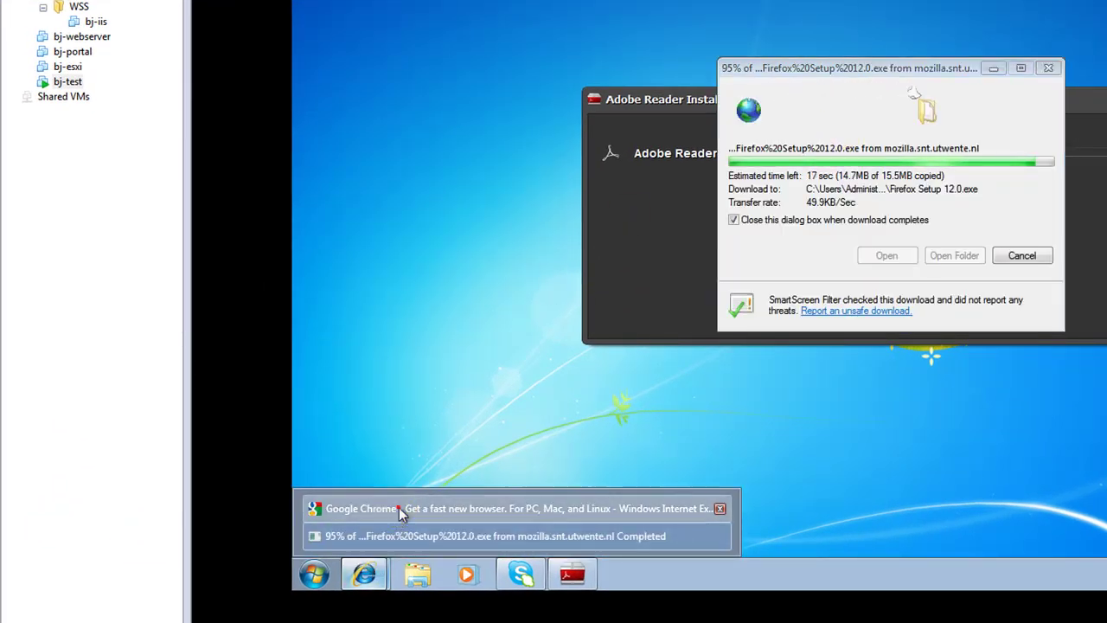
click(400, 510)
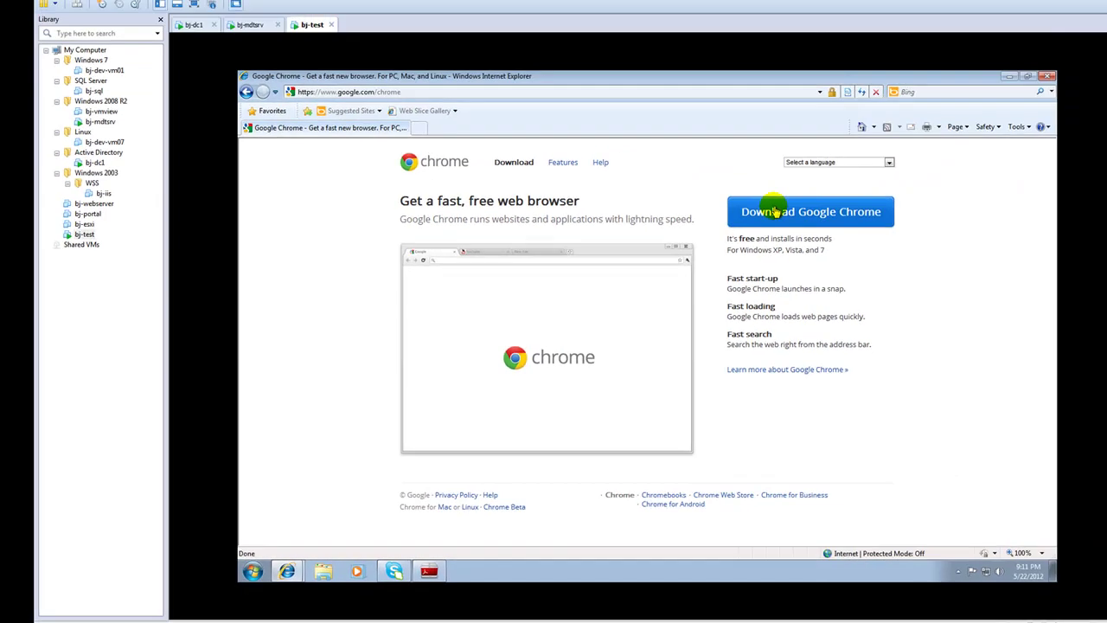
Download and install Google Chrome without making it default, then arrange the installer windows on the desktop
click(1079, 49)
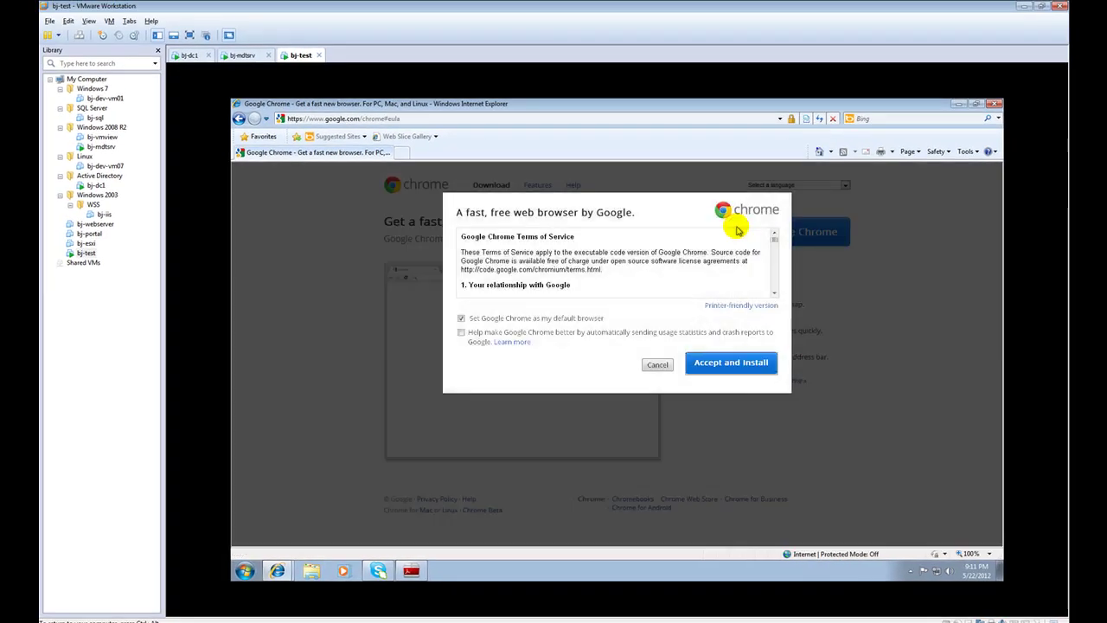
click(567, 317)
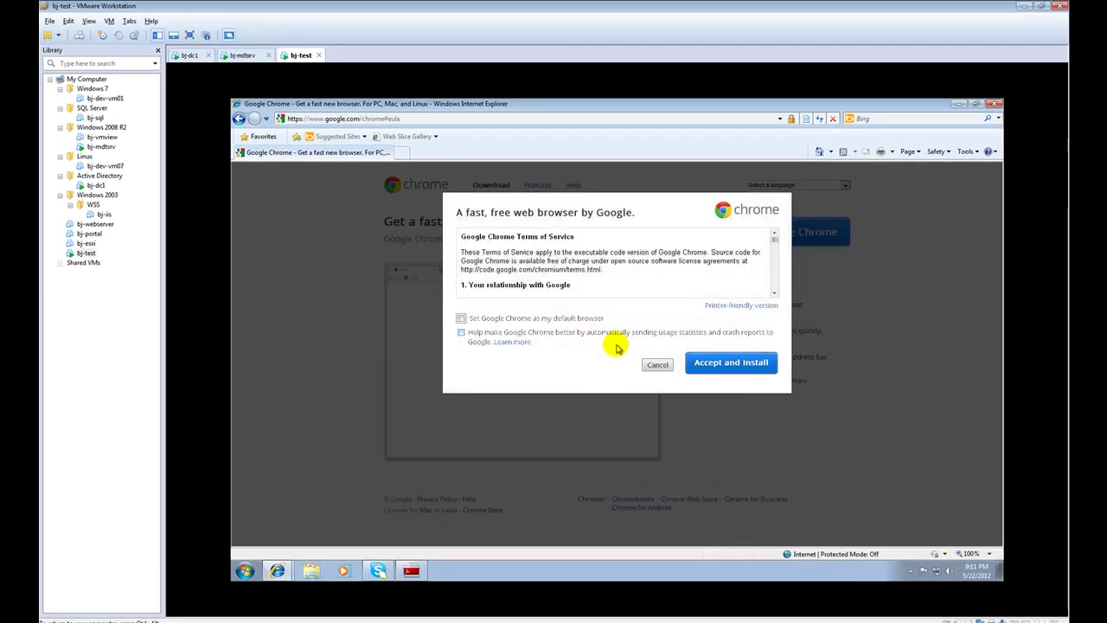
click(731, 362)
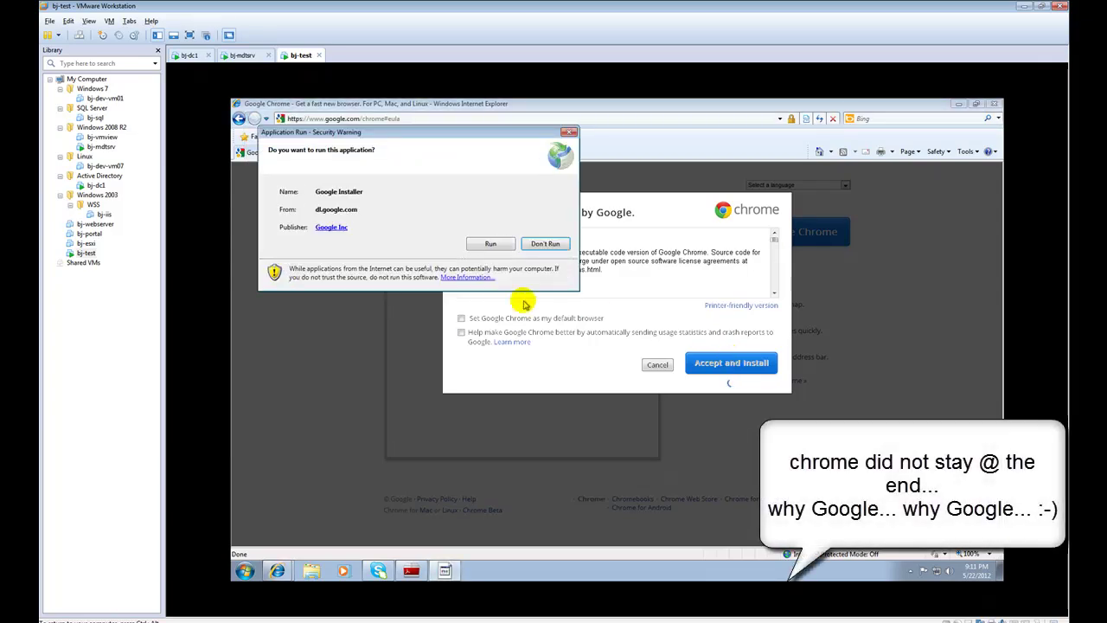
click(493, 244)
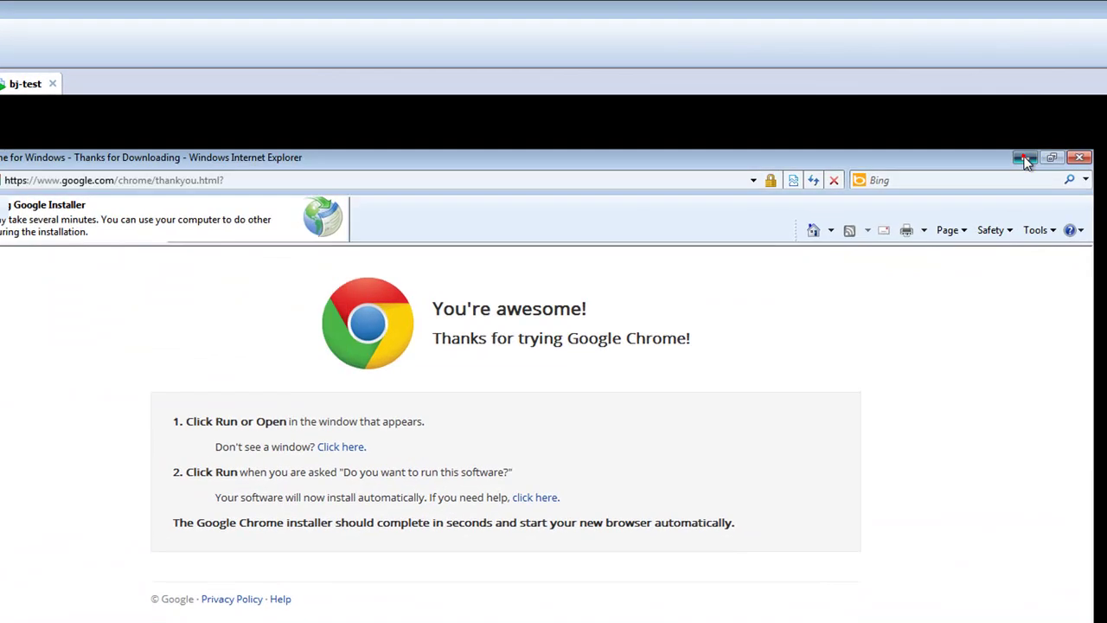
click(958, 103)
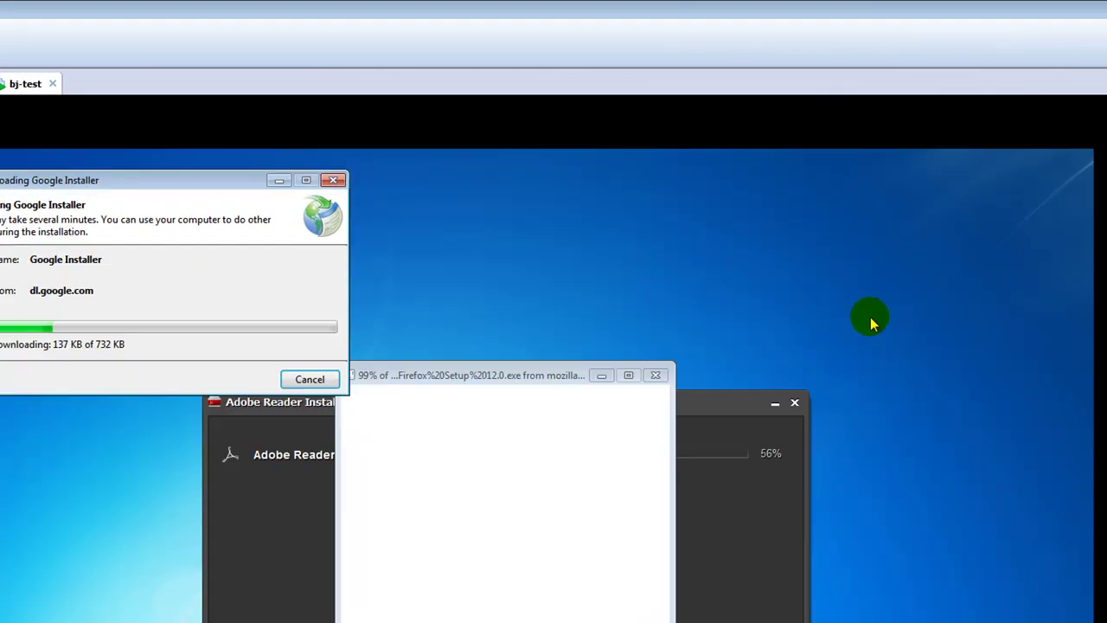
drag(552, 408, 731, 295)
drag(236, 182, 529, 622)
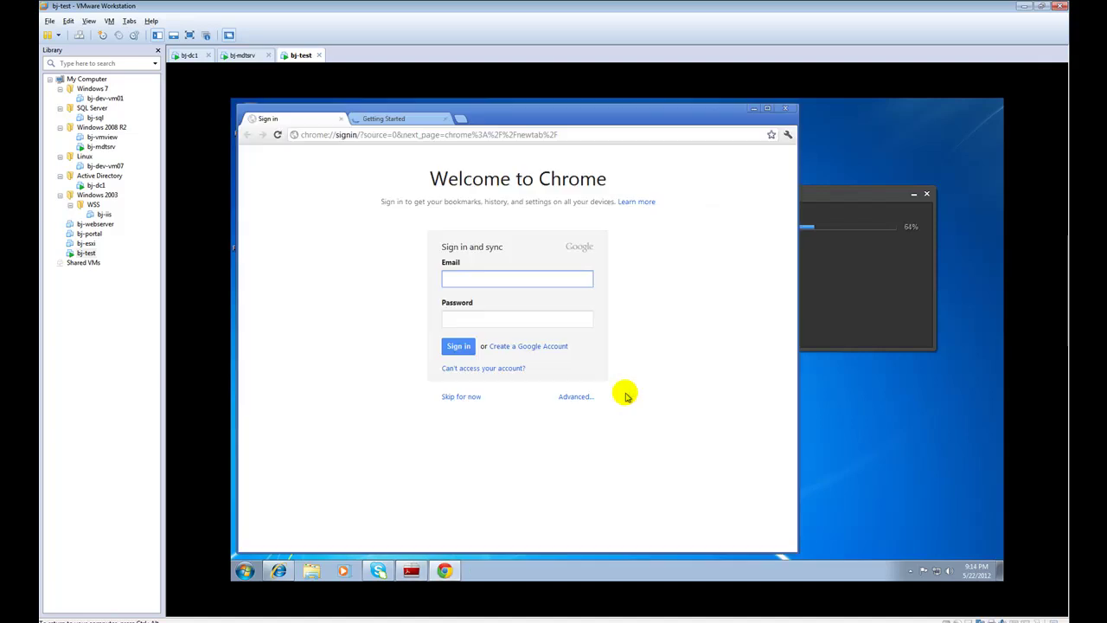
Close the Chrome welcome window, install Firefox Setup 12.0, and delete its setup file
key(alt+F4)
double_click(250, 231)
click(753, 375)
click(795, 469)
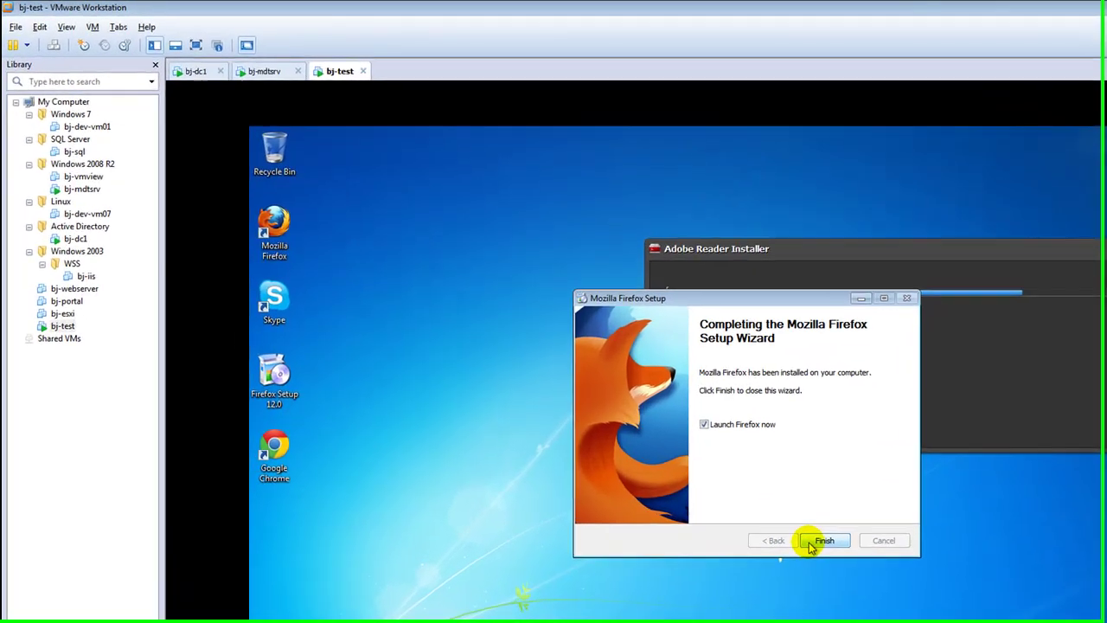
click(688, 429)
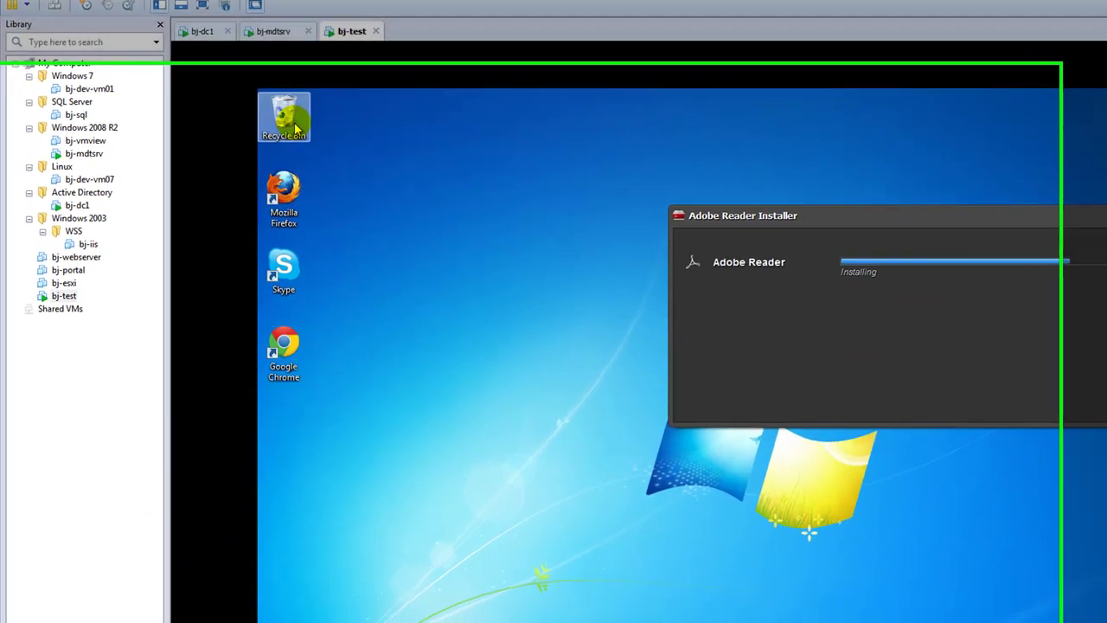
key(Delete)
click(806, 460)
Create a new desktop web shortcut for the BJTechNews http address
right_click(359, 521)
mouse_move(408, 622)
click(513, 528)
text(http)
key(Return)
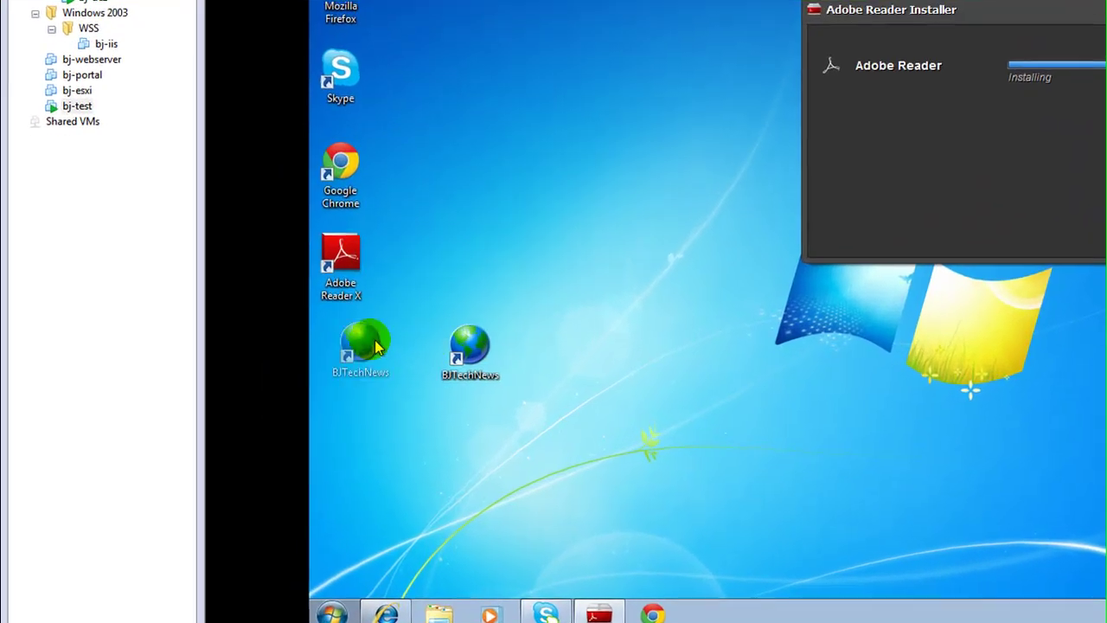
right_click(249, 419)
key(Escape)
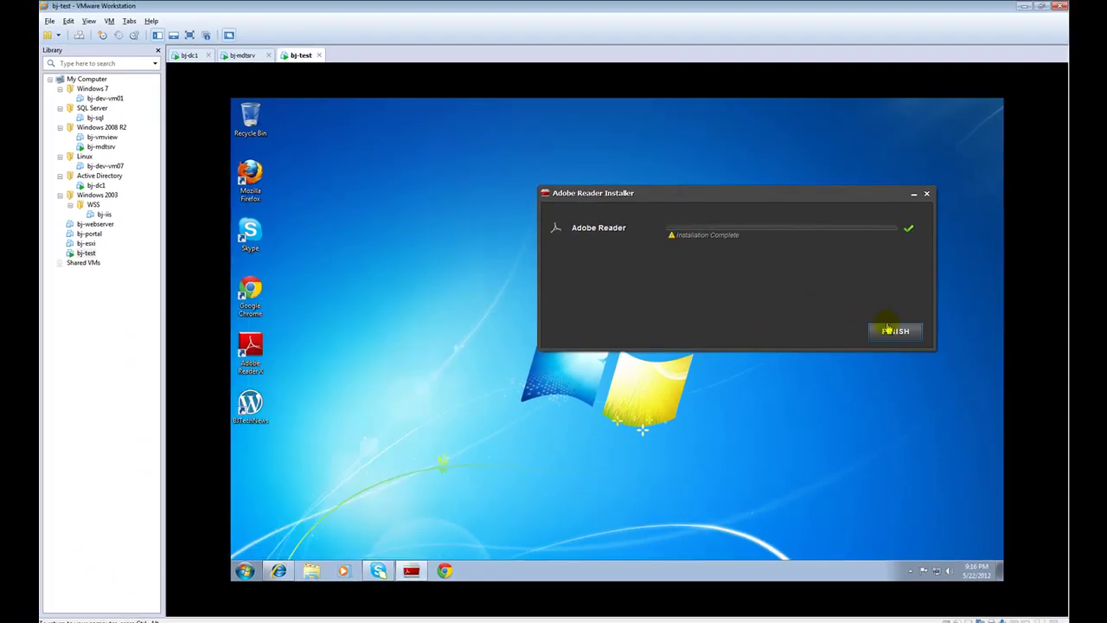
Close the Adobe Reader installer and Internet Explorer, then accept Adobe Reader X's license agreement
click(890, 328)
click(903, 330)
click(994, 104)
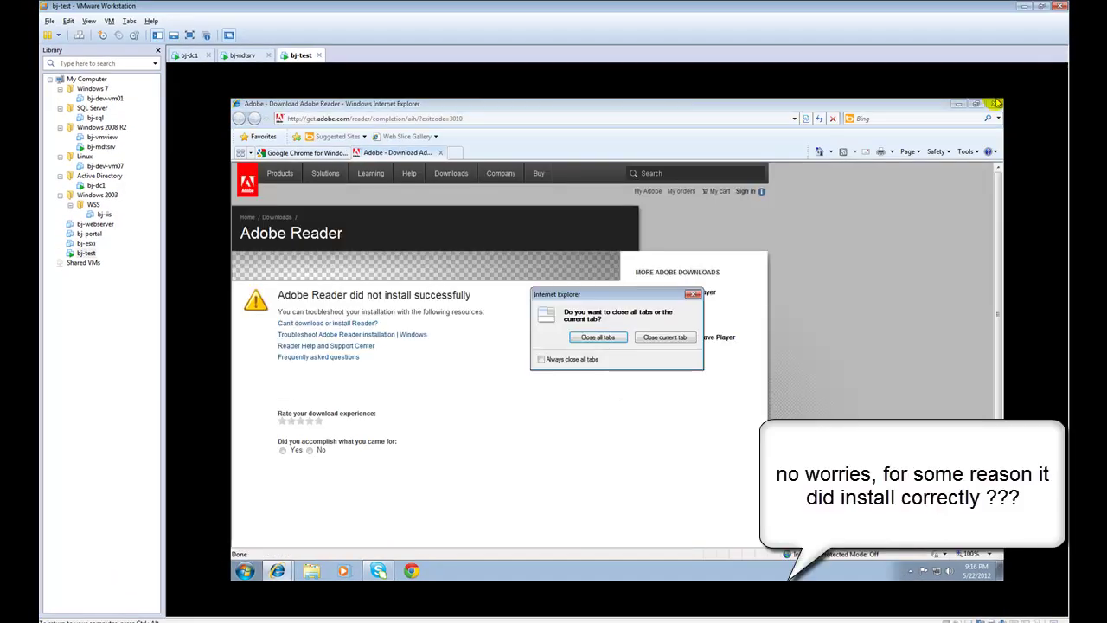
click(614, 338)
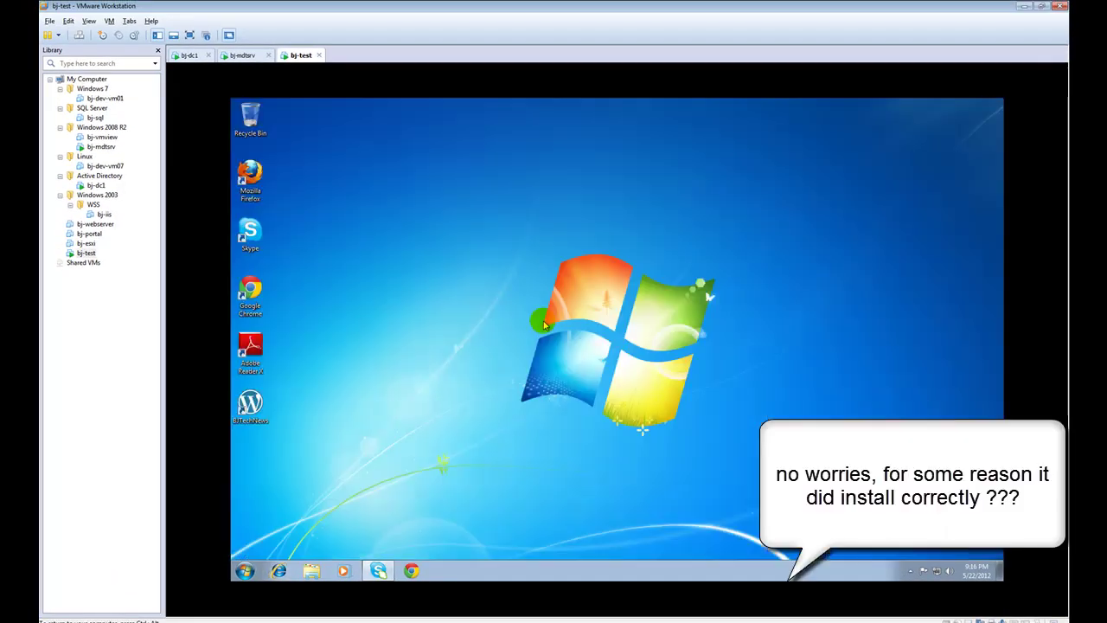
double_click(258, 343)
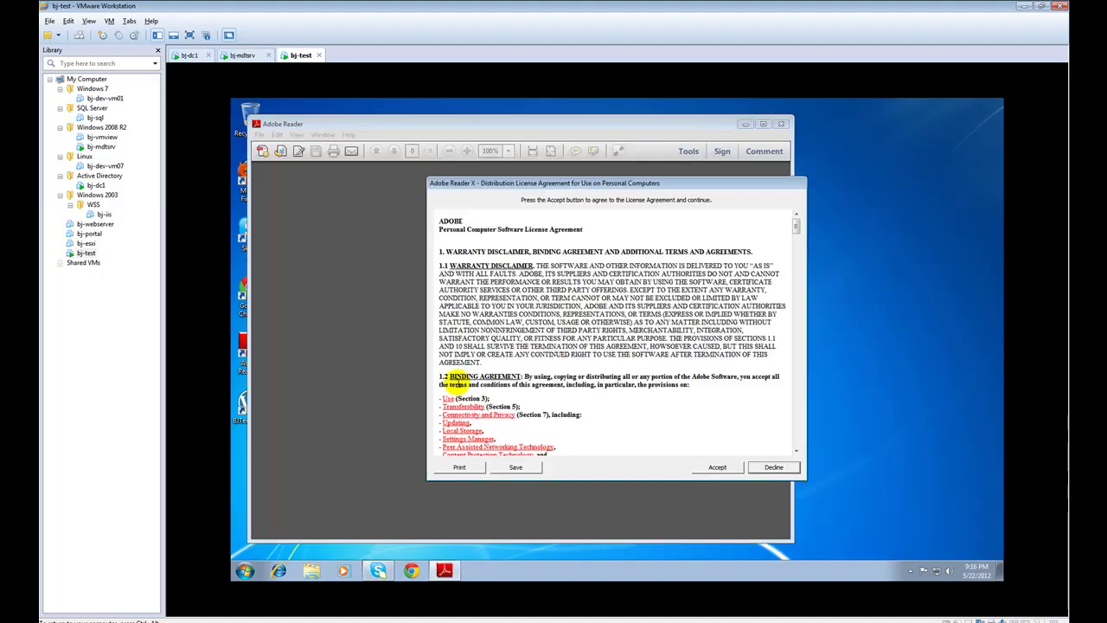
click(700, 468)
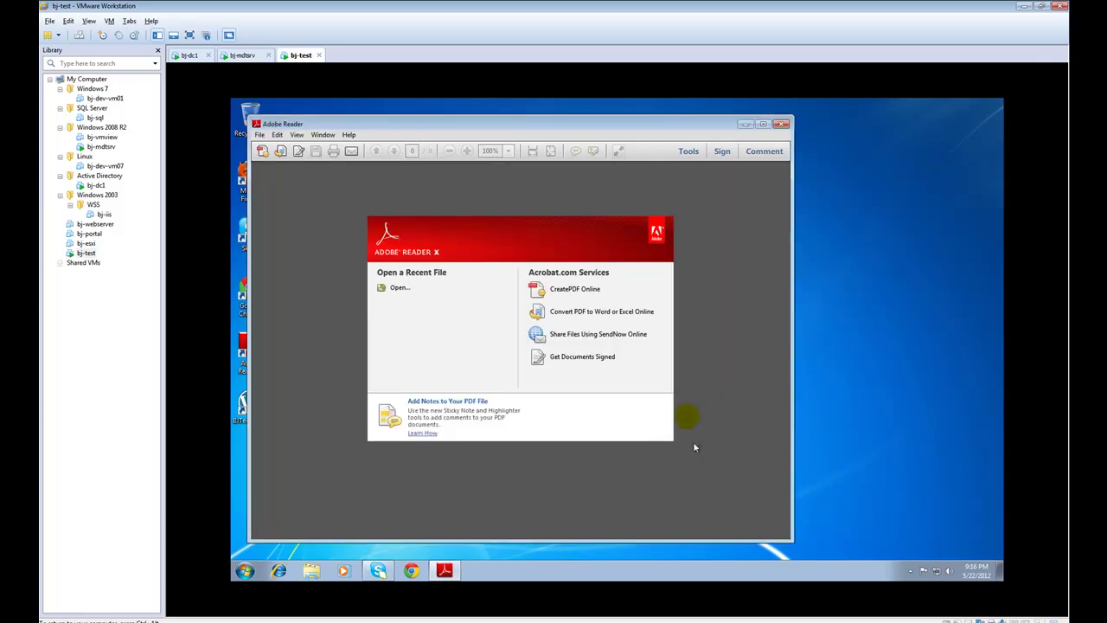
click(781, 124)
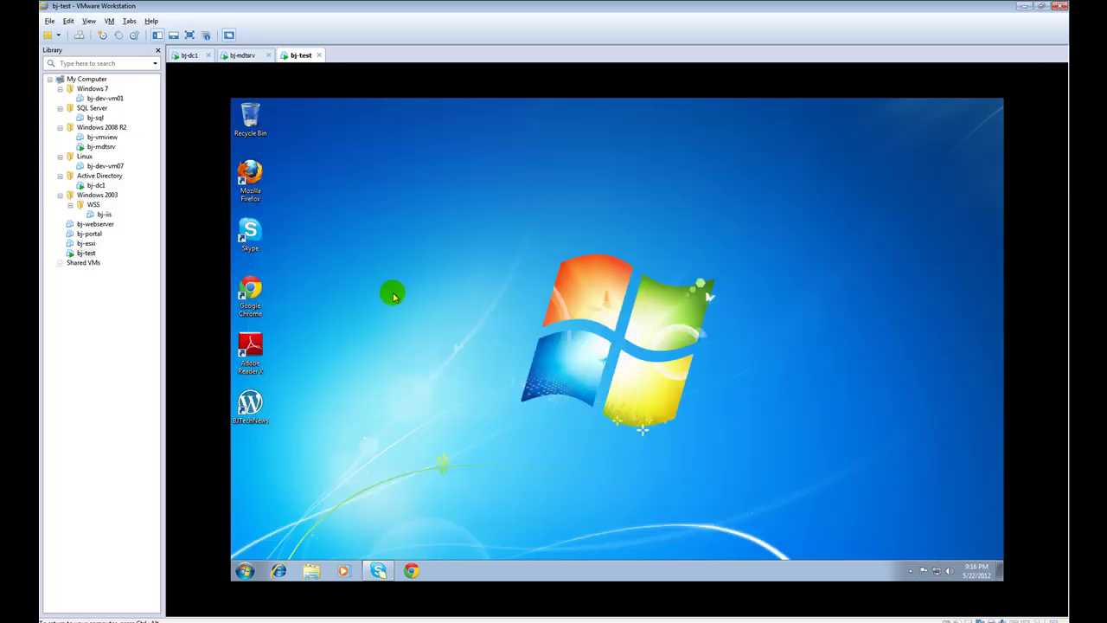
Launch Google Chrome, stop its default-browser prompt, and minimize it
double_click(251, 292)
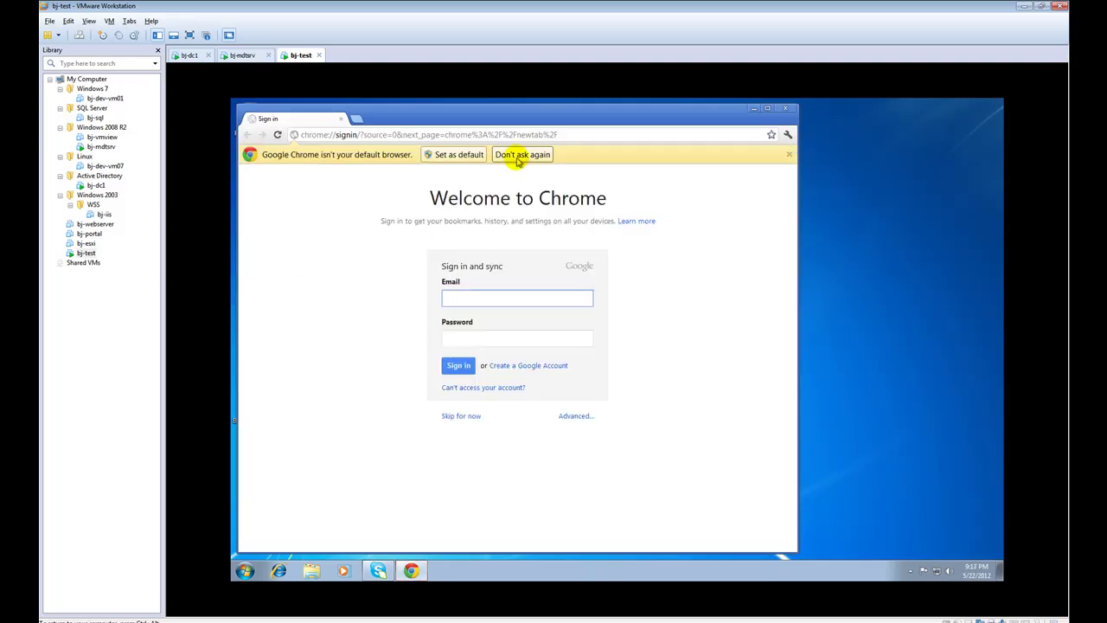
click(522, 155)
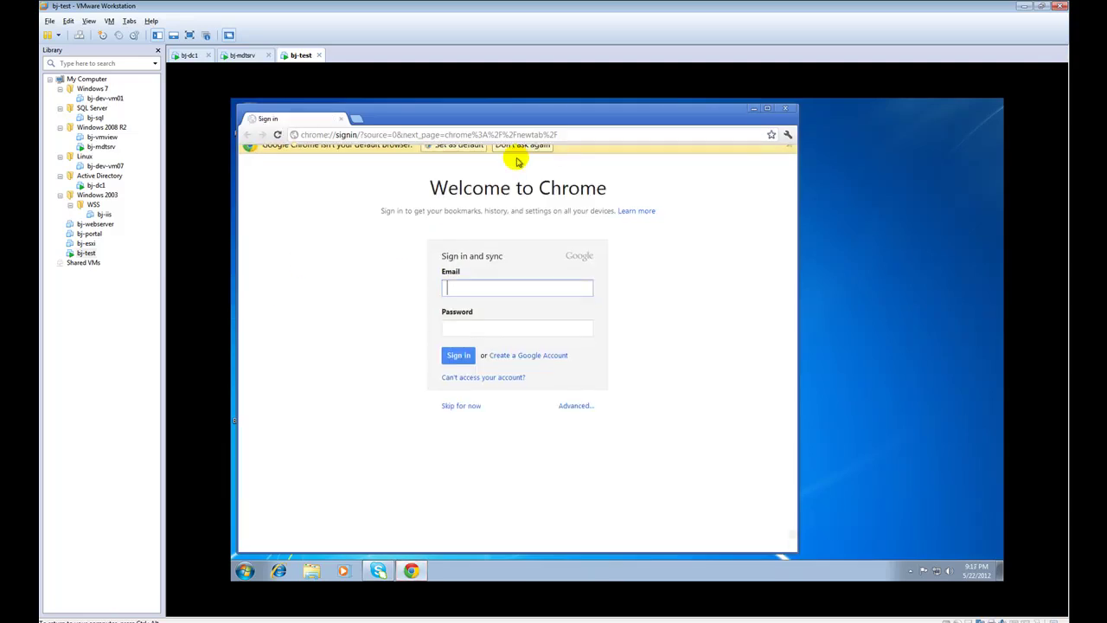
click(753, 109)
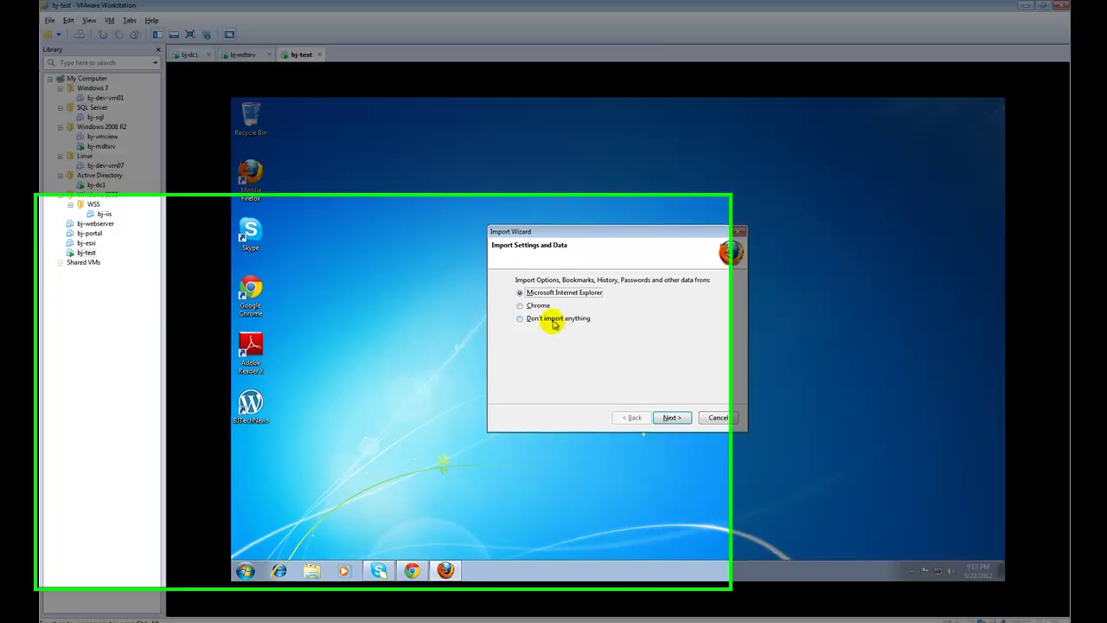
Finish Firefox's first run with no data imported and not as default browser, then close it
click(528, 318)
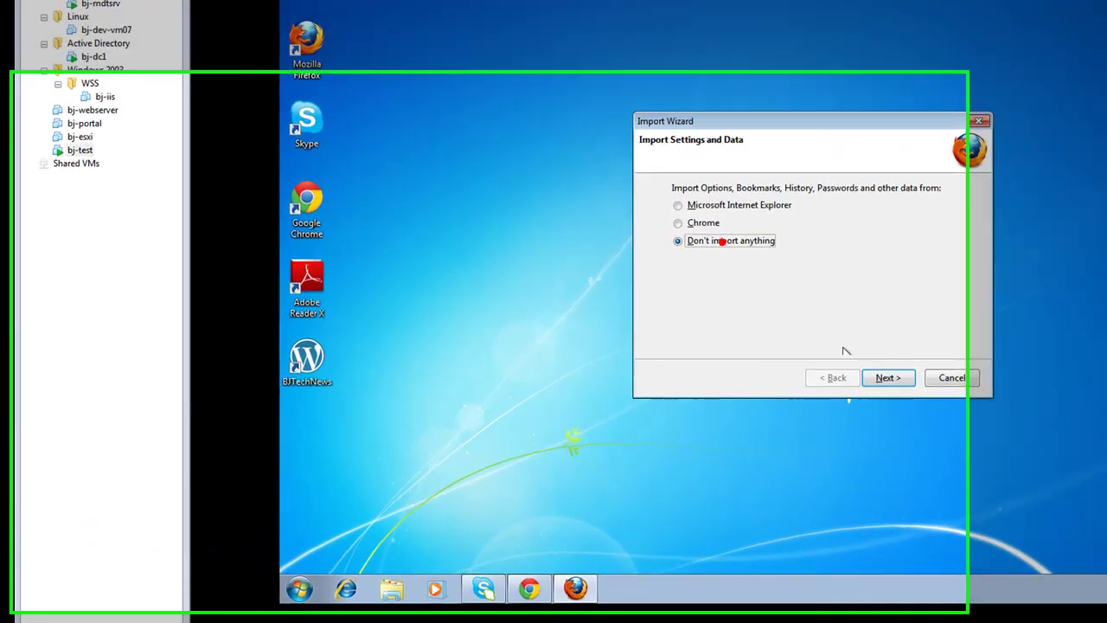
click(671, 418)
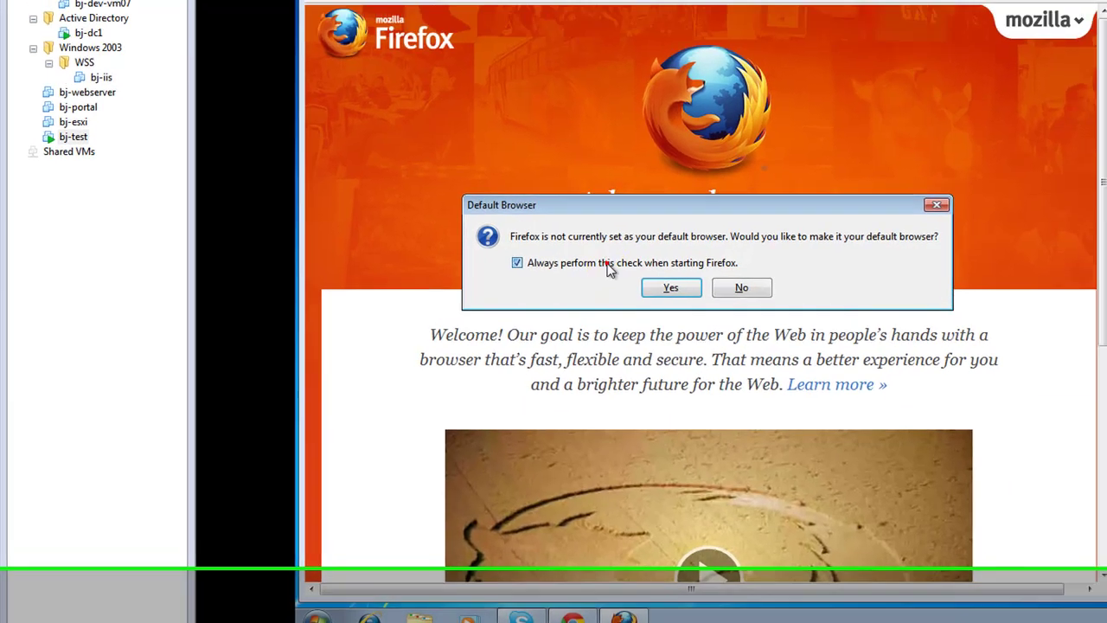
click(636, 220)
click(653, 377)
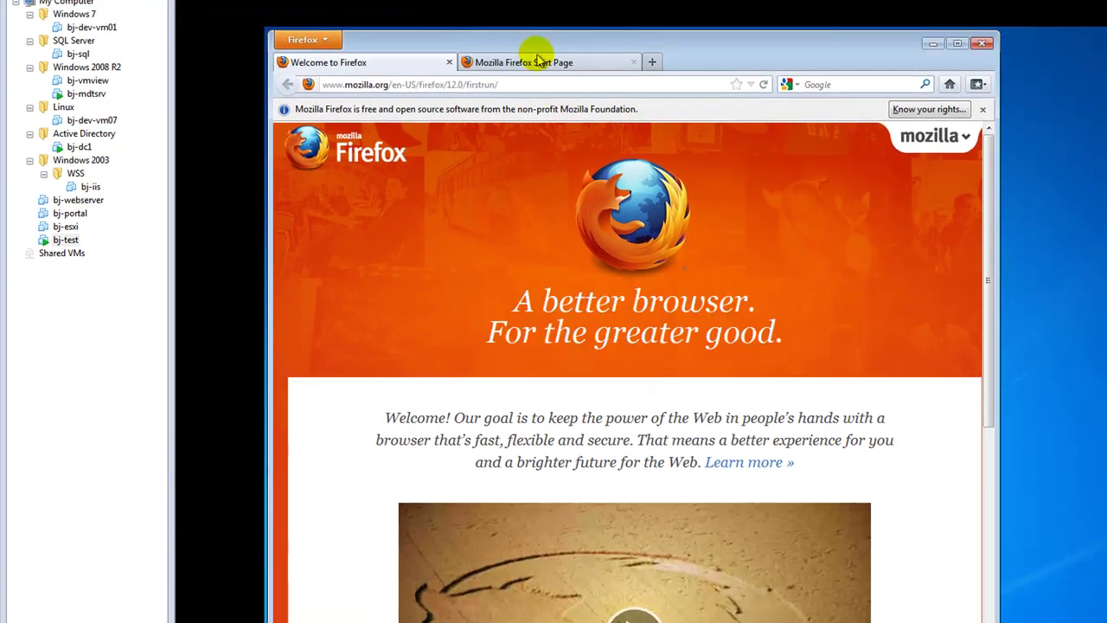
click(543, 54)
click(449, 64)
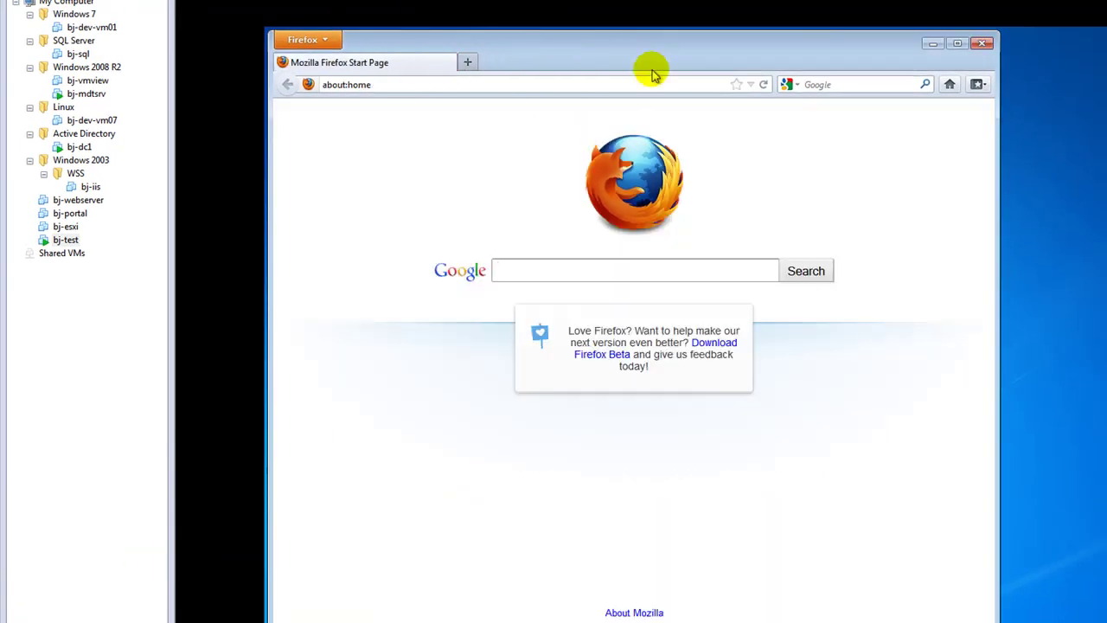
click(981, 44)
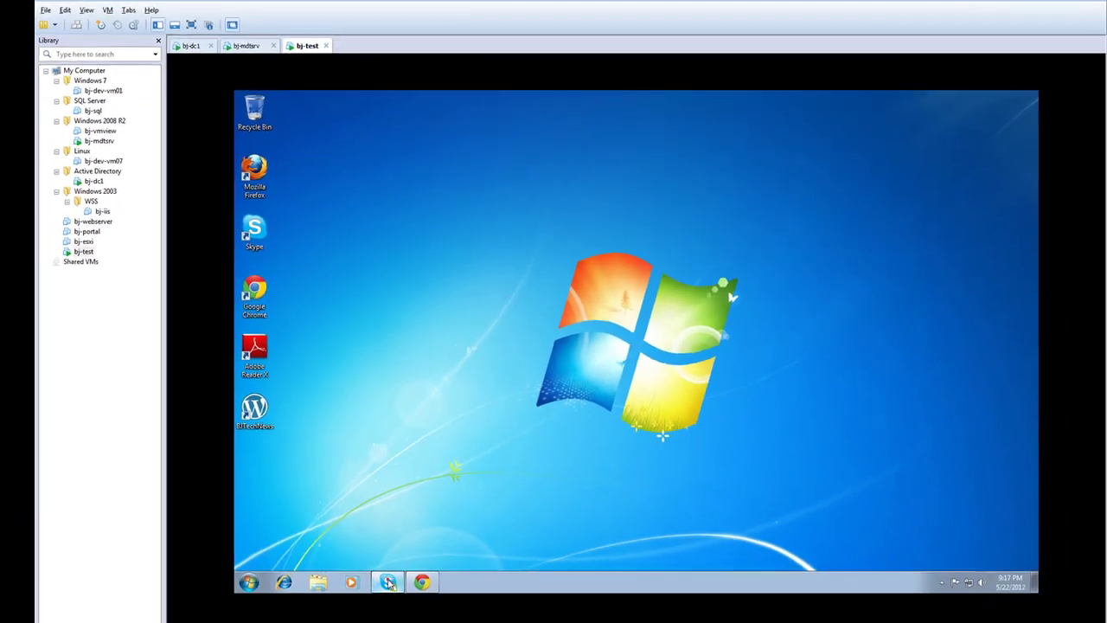
Quit Skype from the notification area and bring Chrome back up
click(388, 582)
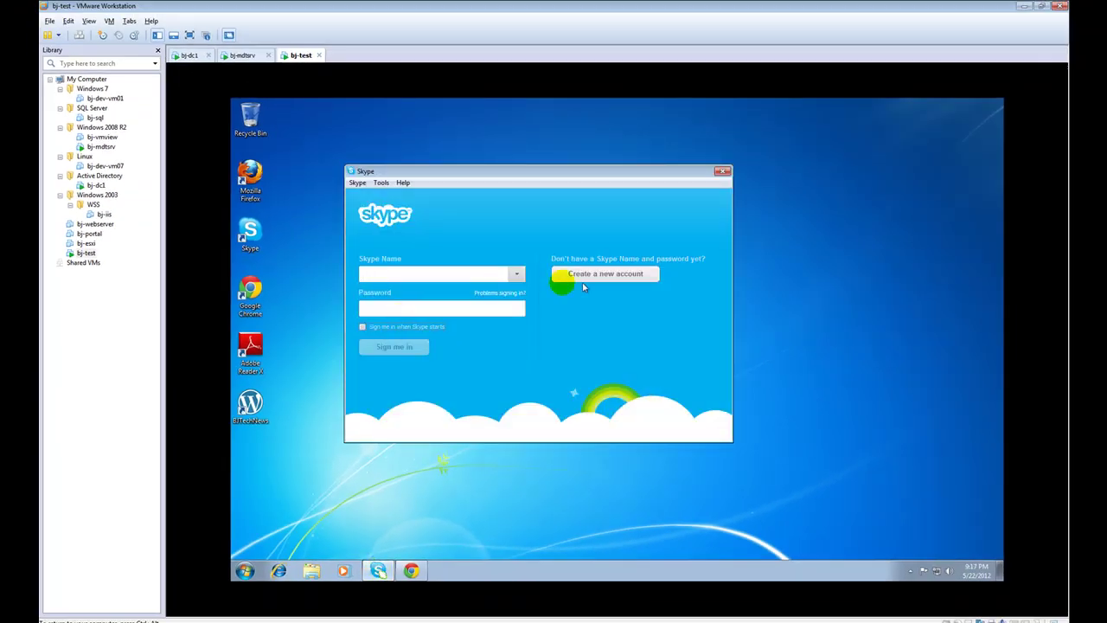
click(722, 173)
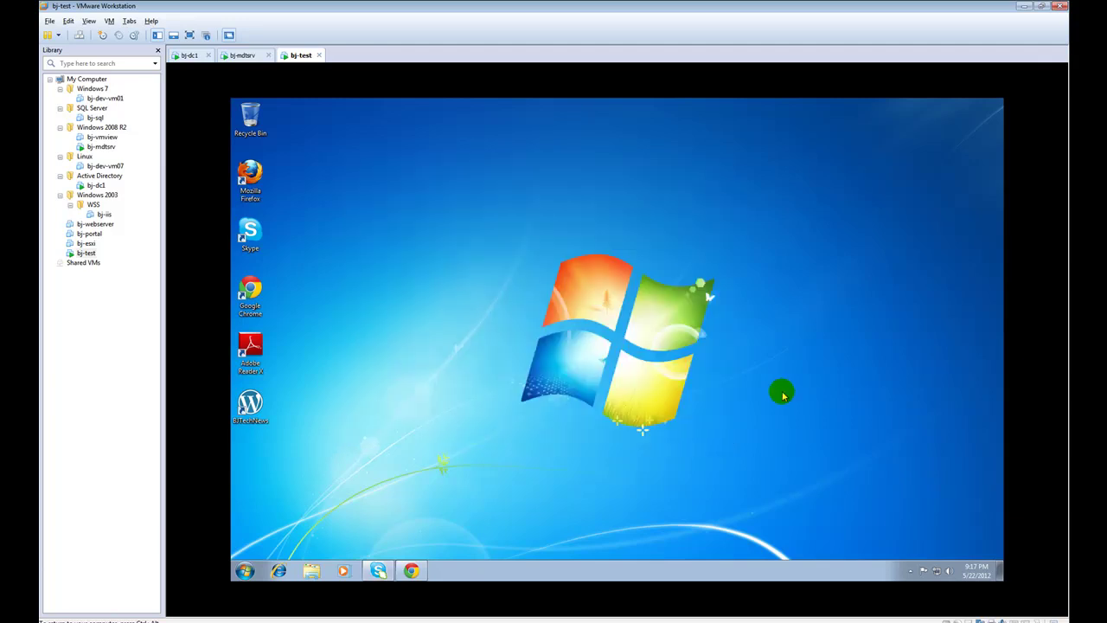
click(909, 571)
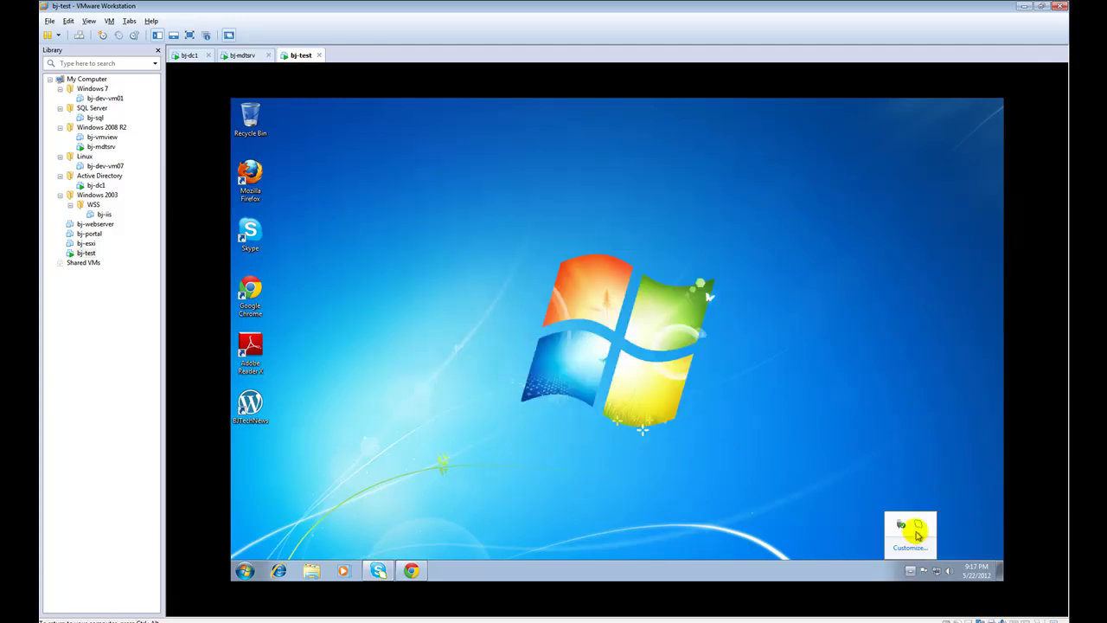
right_click(917, 525)
click(932, 519)
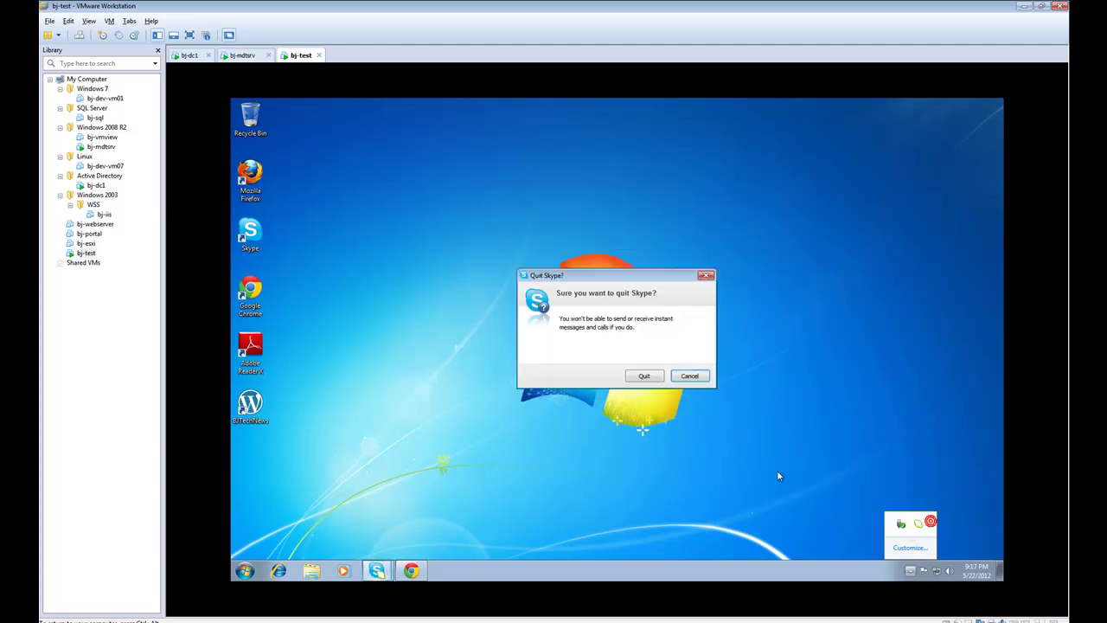
click(650, 377)
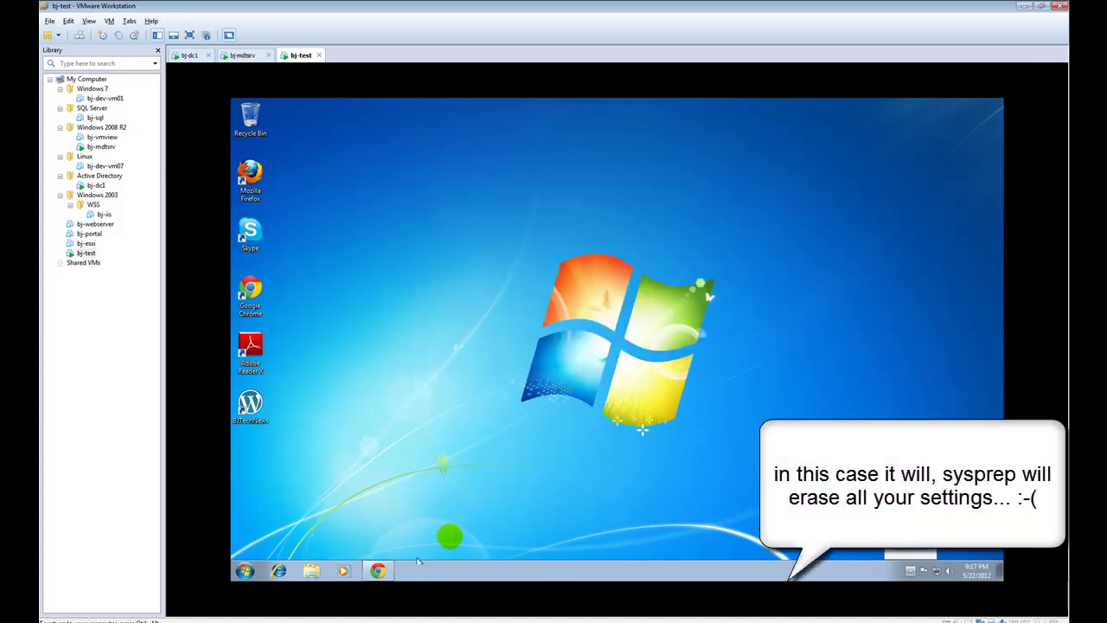
click(379, 572)
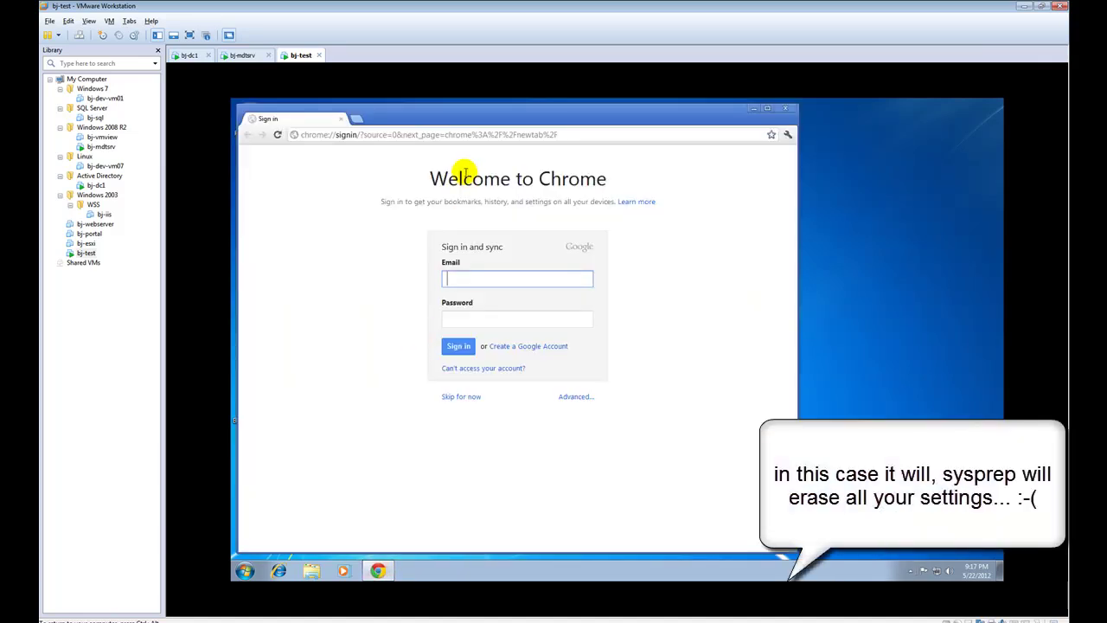
Open Chrome's settings and check the installed extensions
click(788, 137)
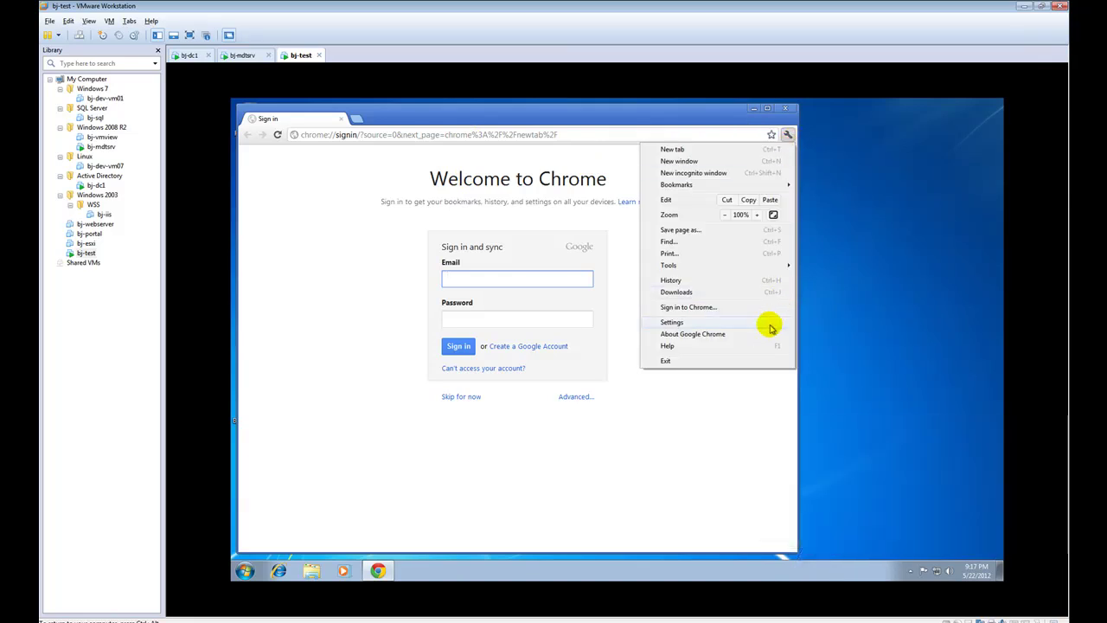
click(769, 323)
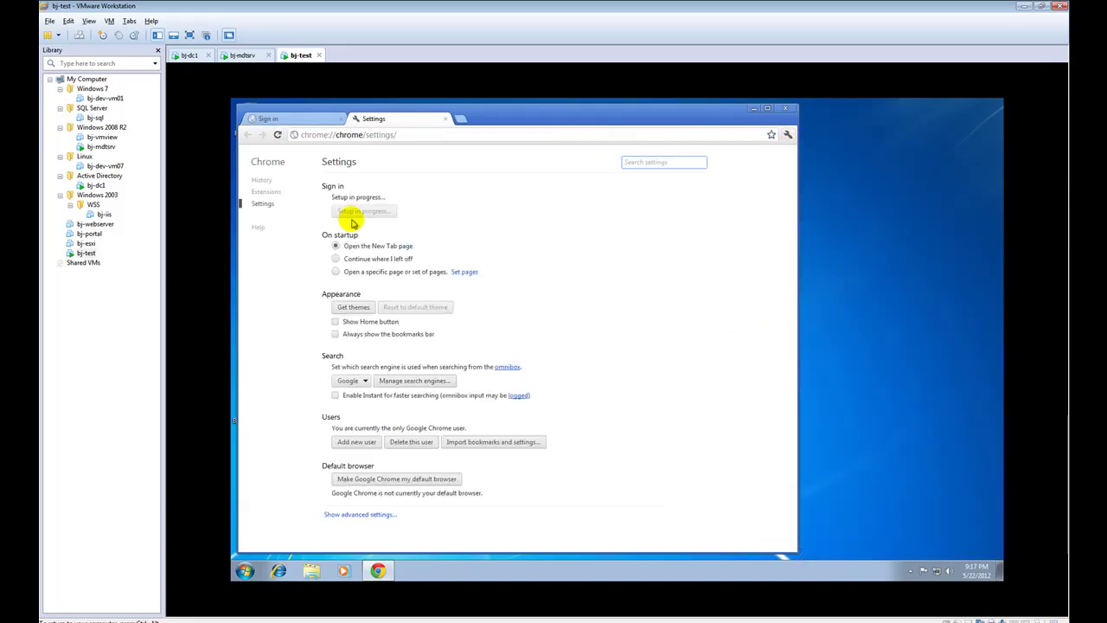
click(269, 192)
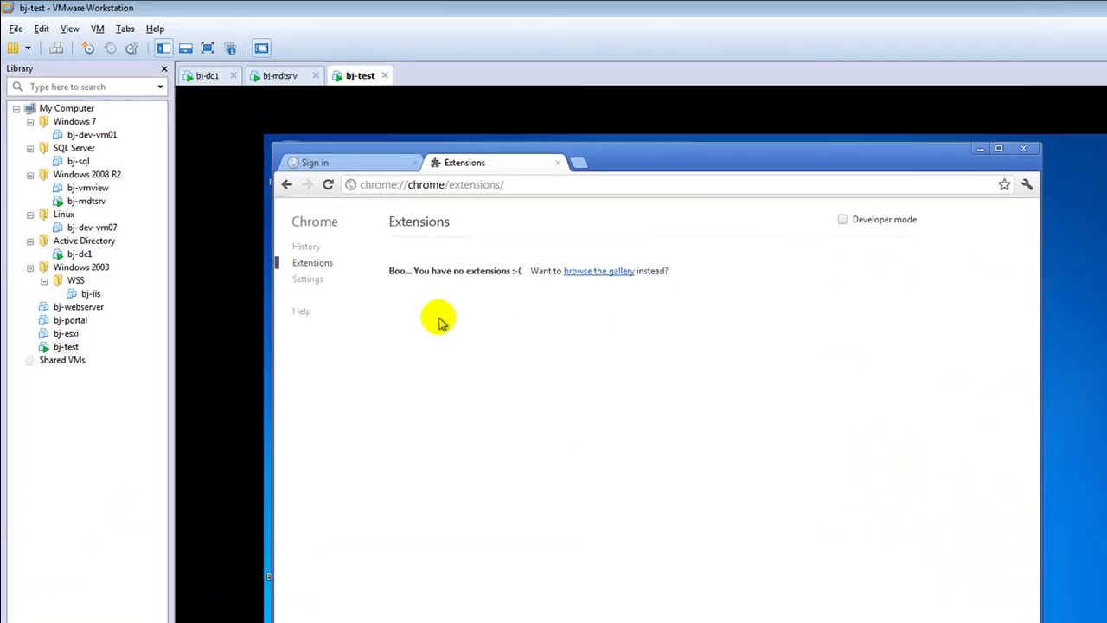
click(313, 280)
Find the Black Gold Saw Theme in the Chrome Web Store themes and add it
click(435, 423)
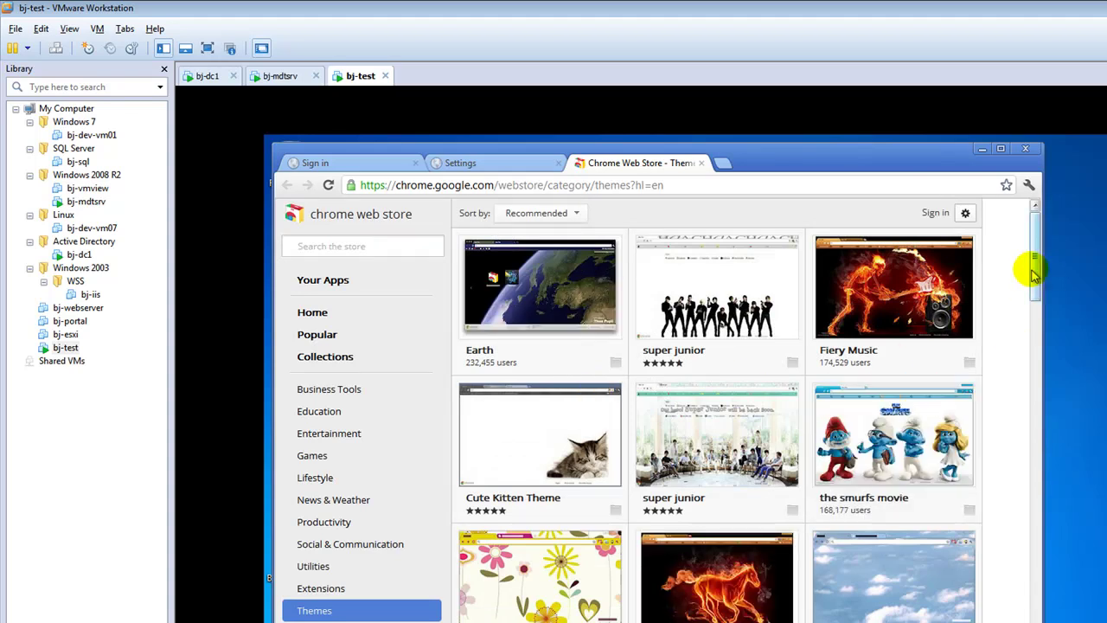
scroll(1034, 274, down, 6)
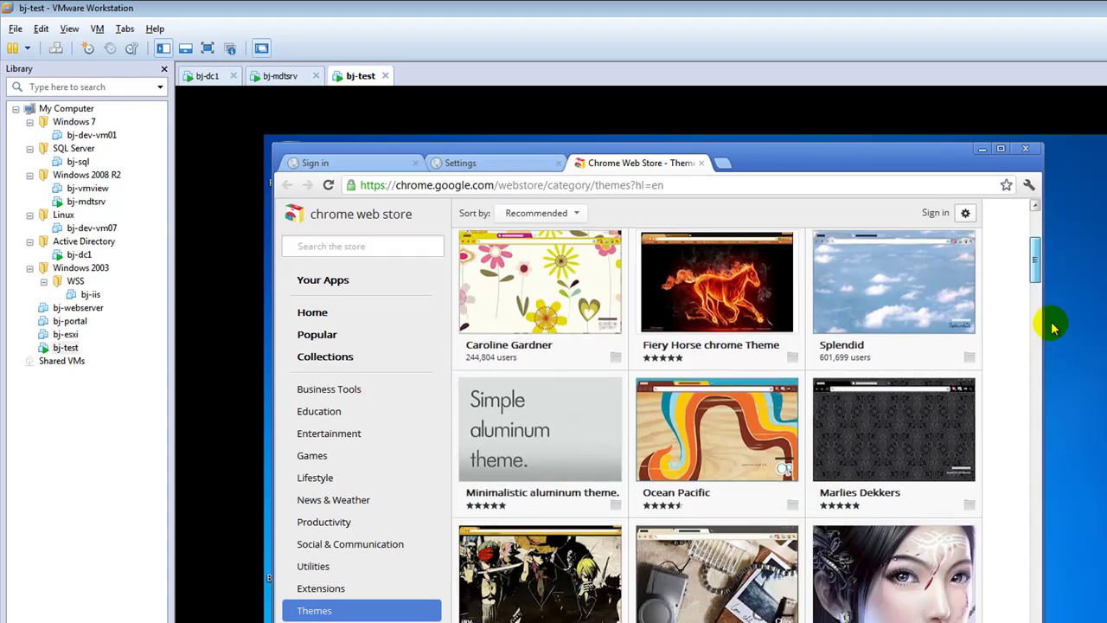
scroll(1057, 344, down, 5)
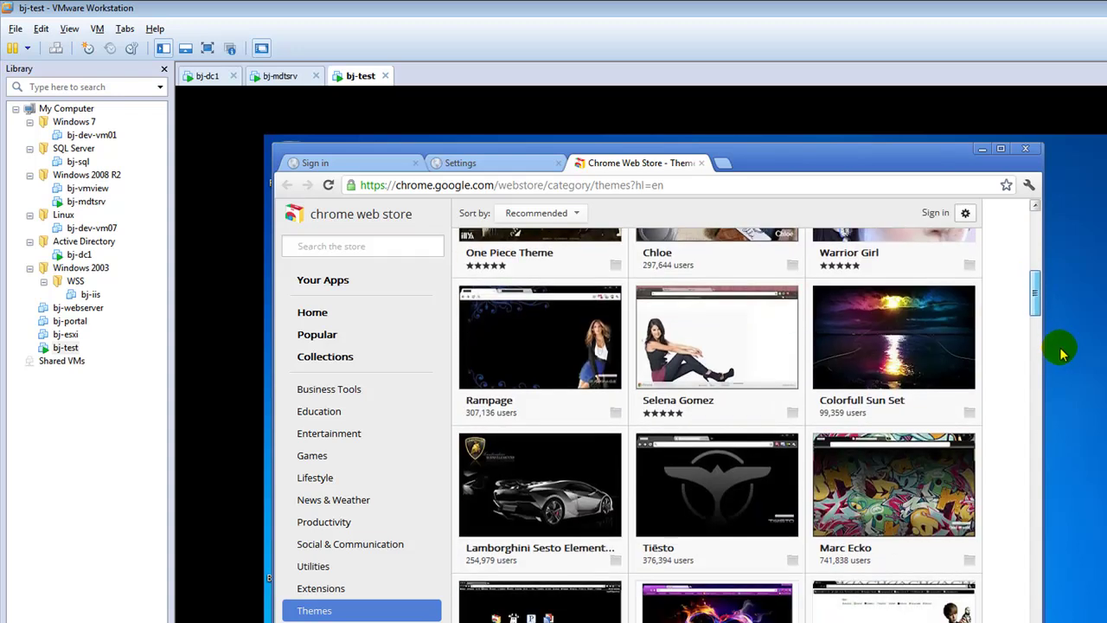
scroll(1069, 381, down, 4)
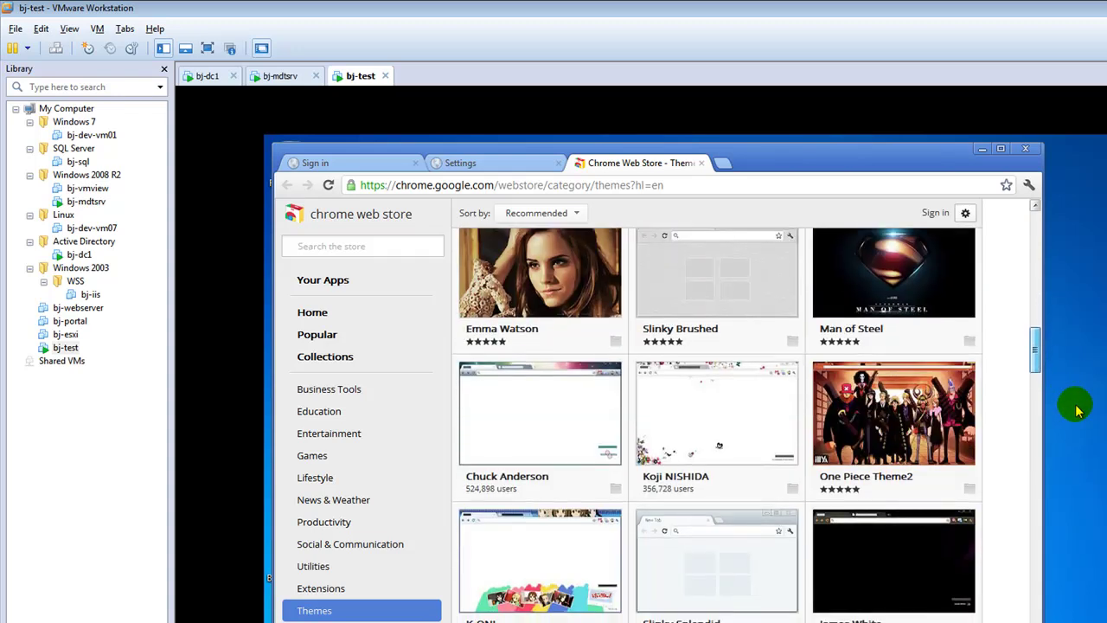
scroll(1076, 411, down, 4)
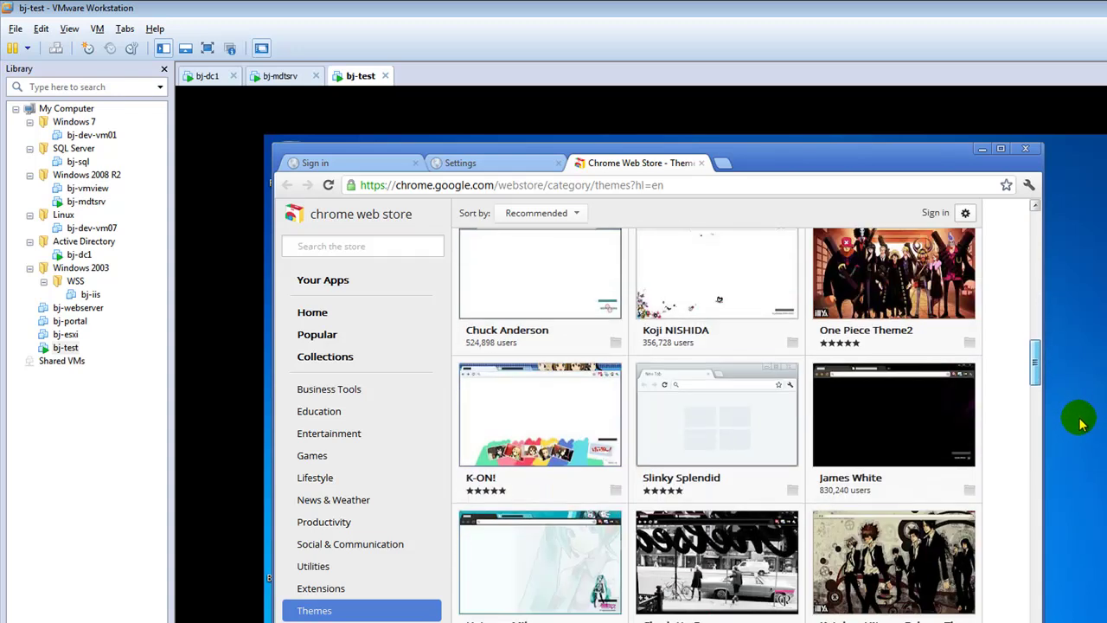
scroll(1081, 435, down, 2)
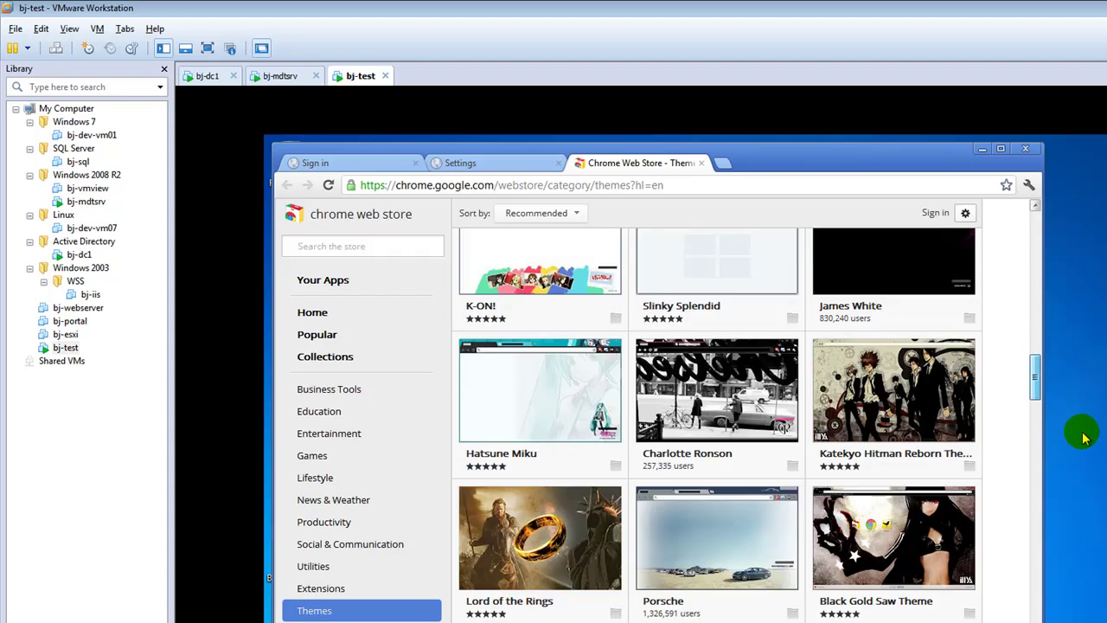
click(924, 473)
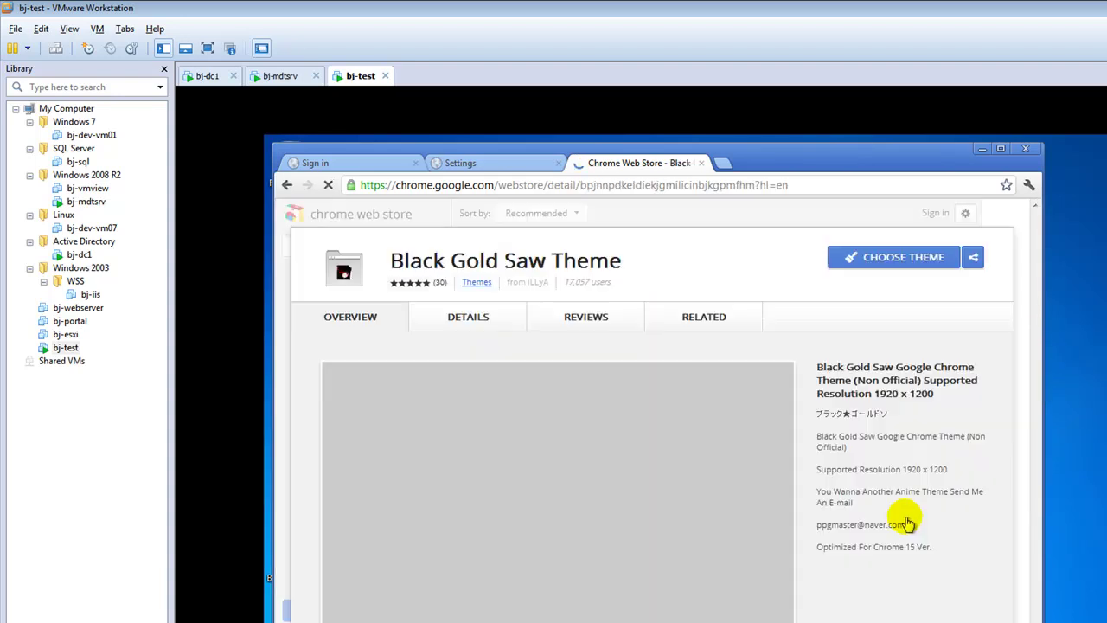
click(895, 262)
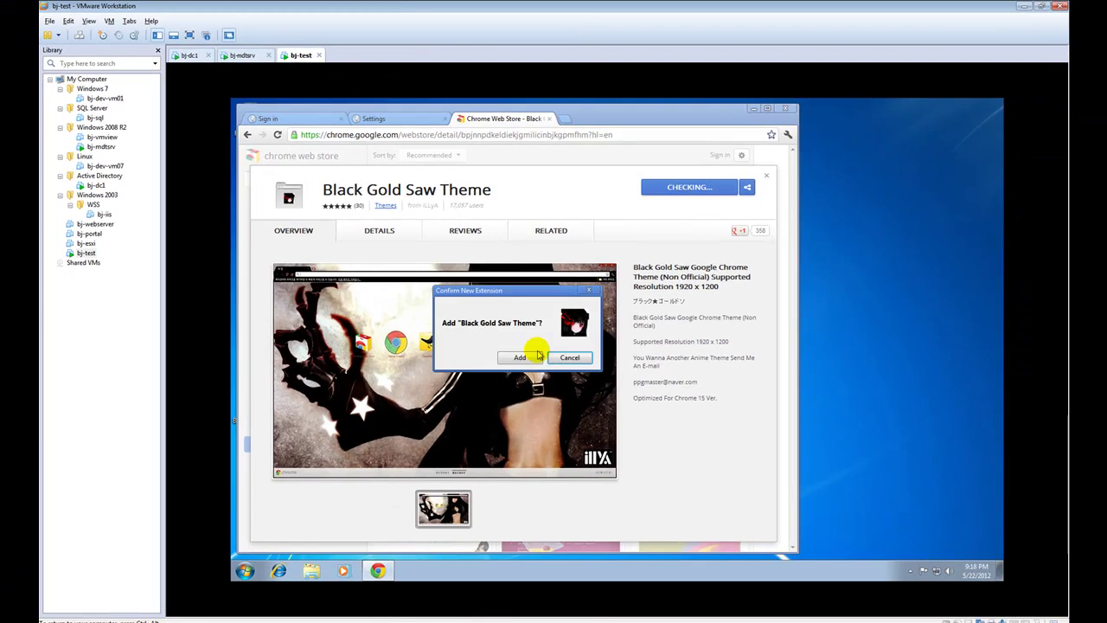
click(520, 358)
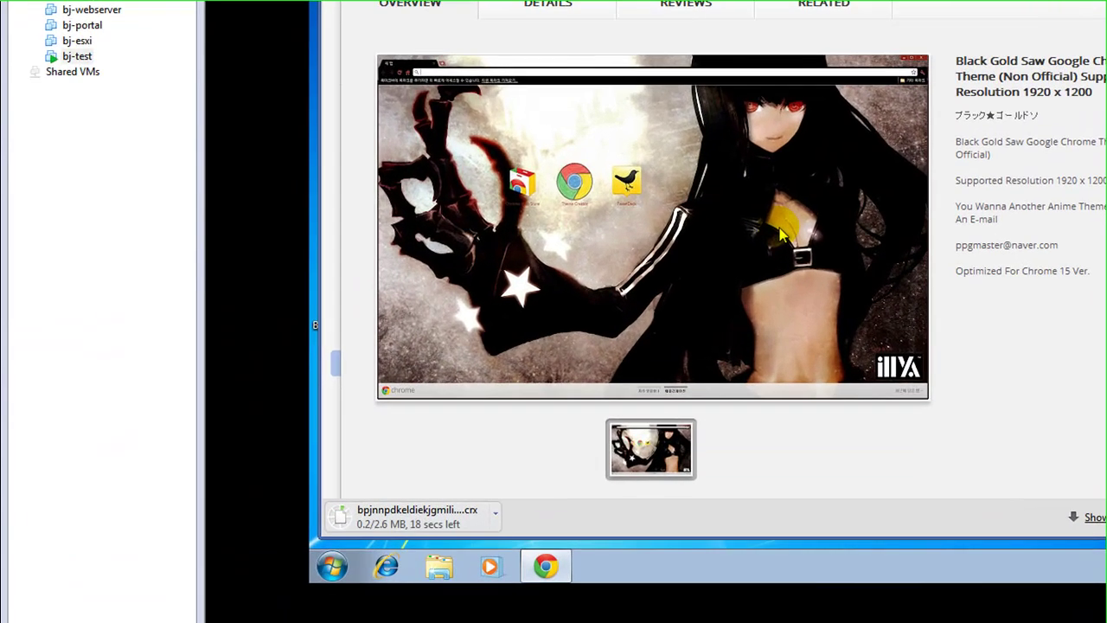
Set the taskbar to small icons with buttons never combined
right_click(620, 572)
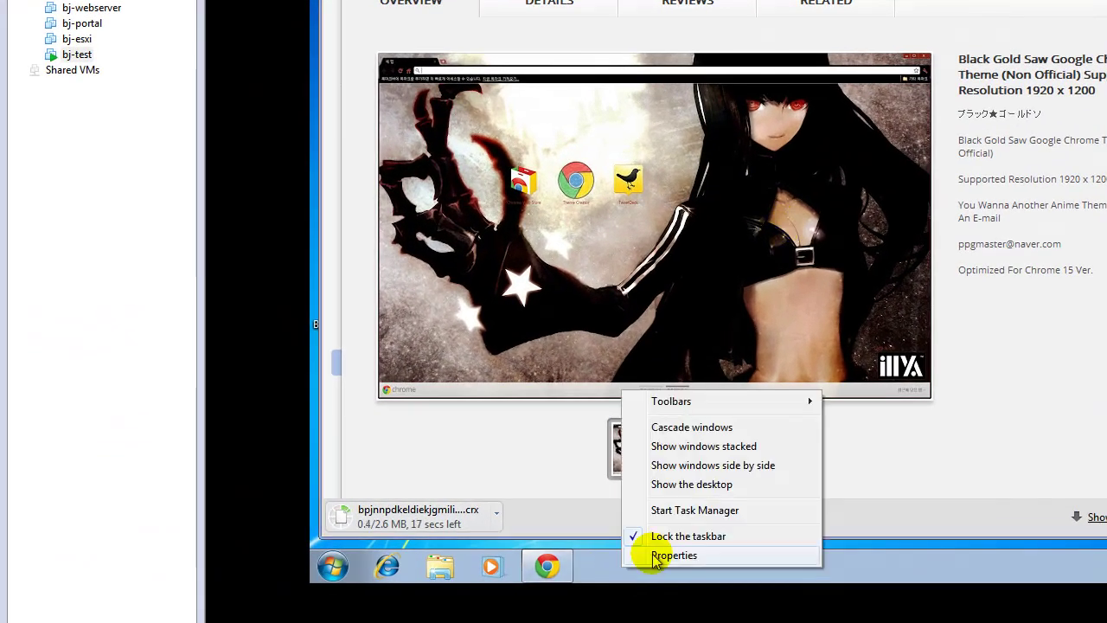
click(650, 552)
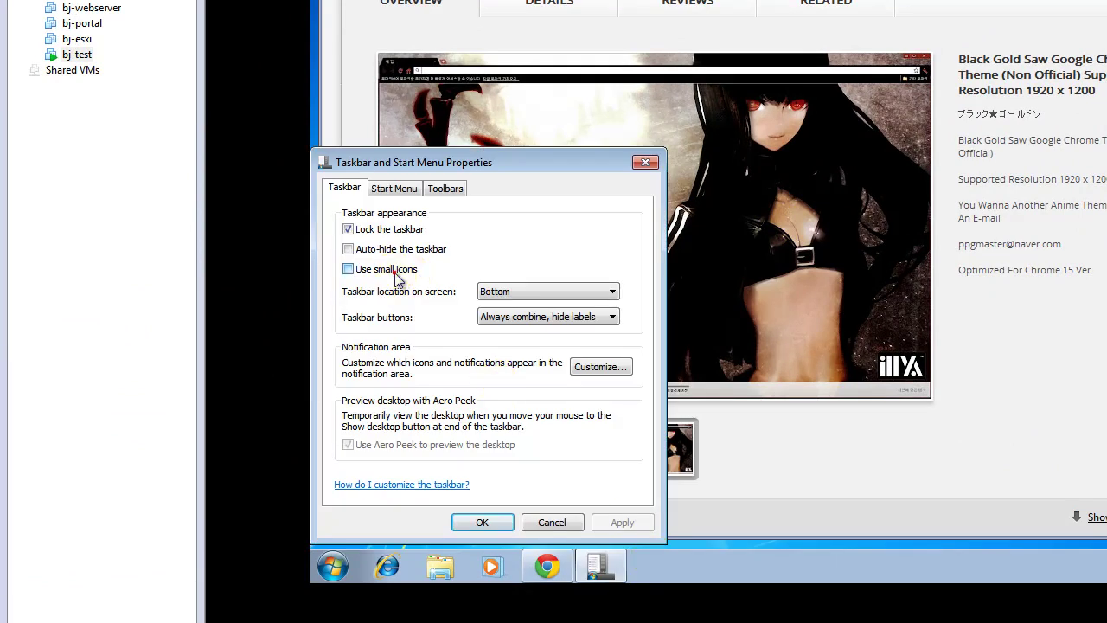
click(391, 270)
click(522, 317)
click(518, 354)
click(621, 522)
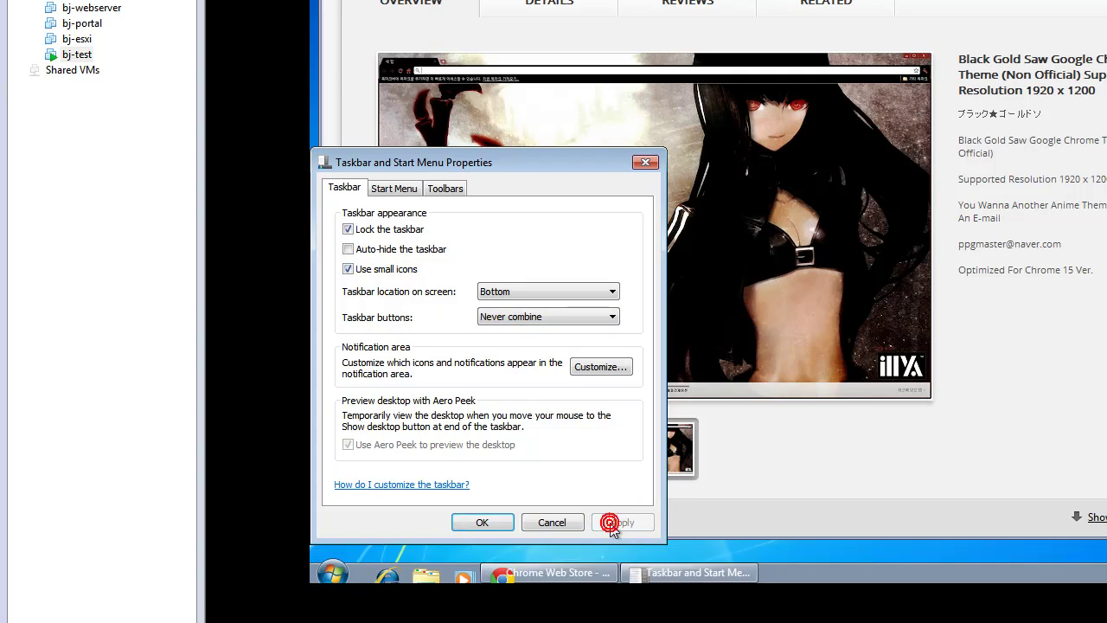
click(481, 522)
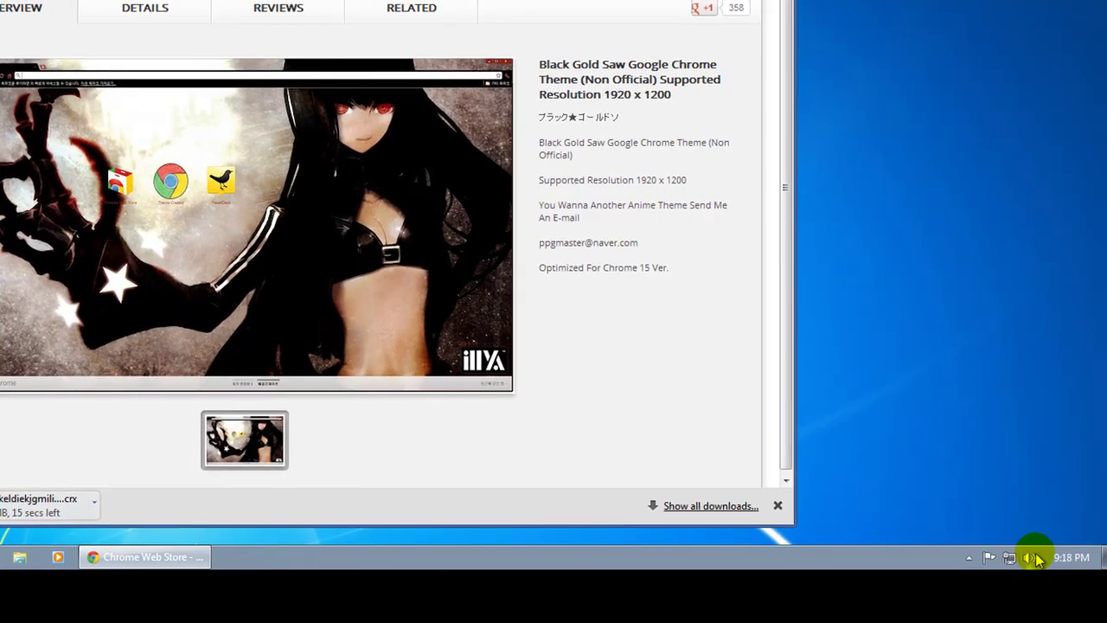
Make the notification area always show all icons and notifications
right_click(1031, 558)
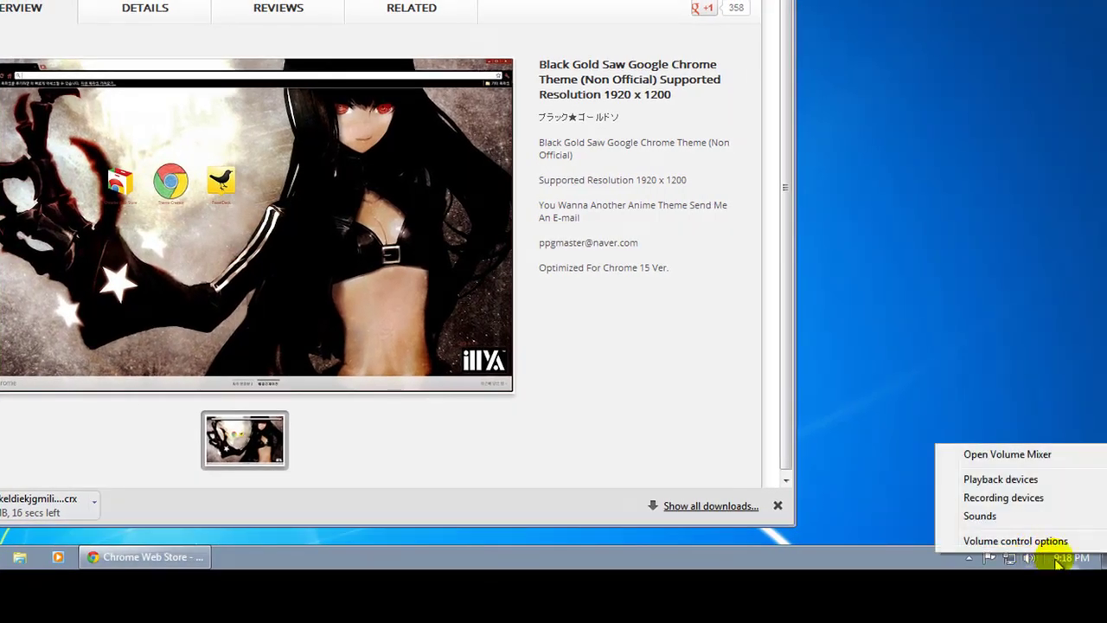
right_click(1055, 560)
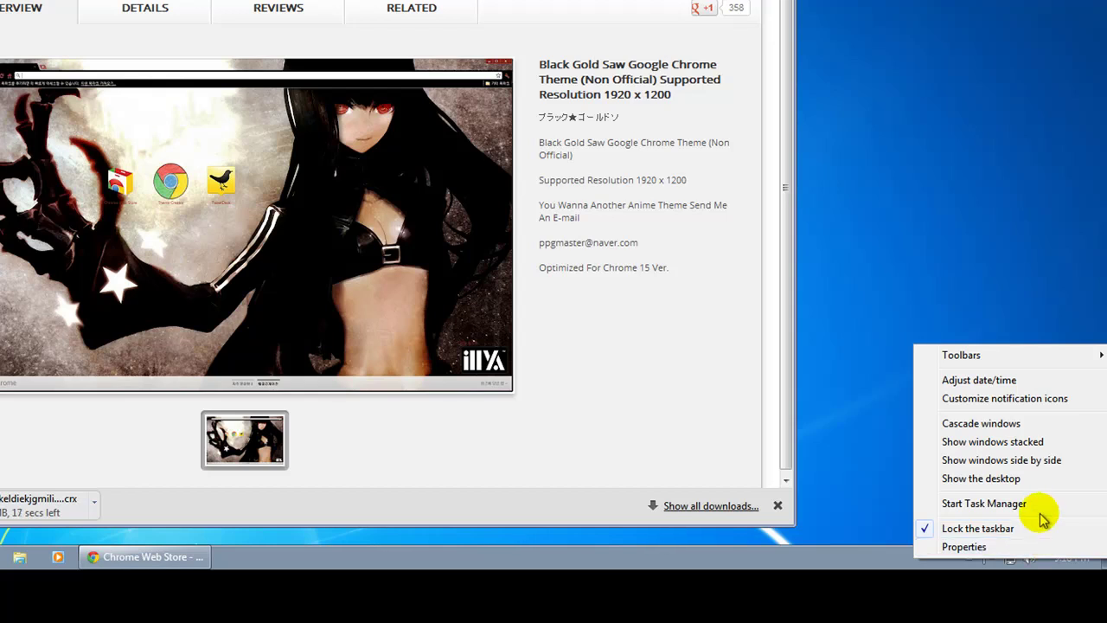
click(1017, 397)
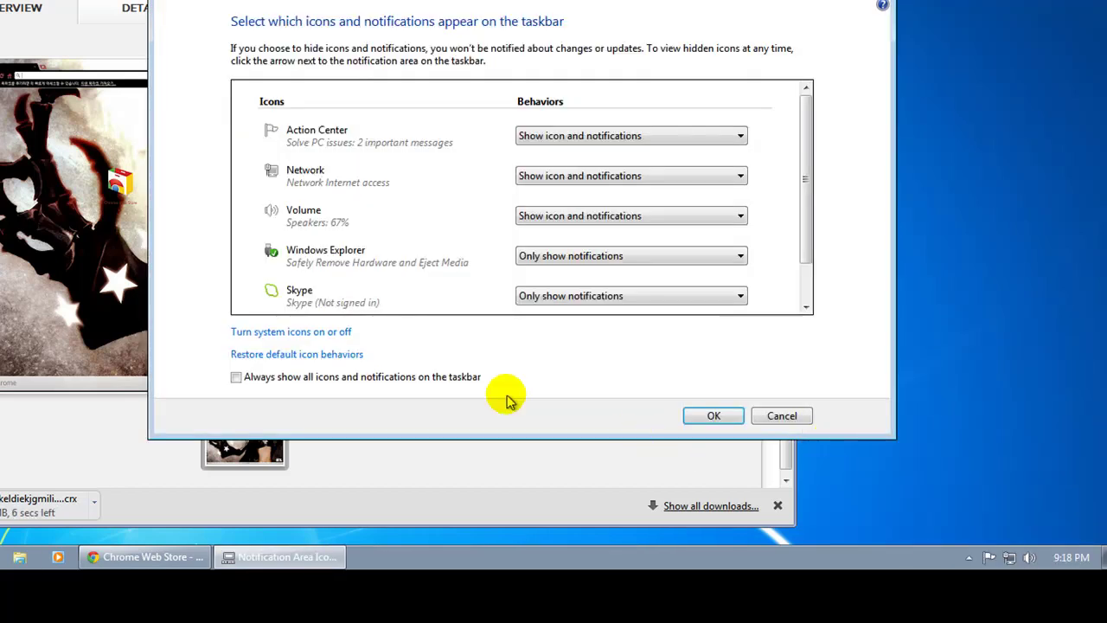
click(465, 381)
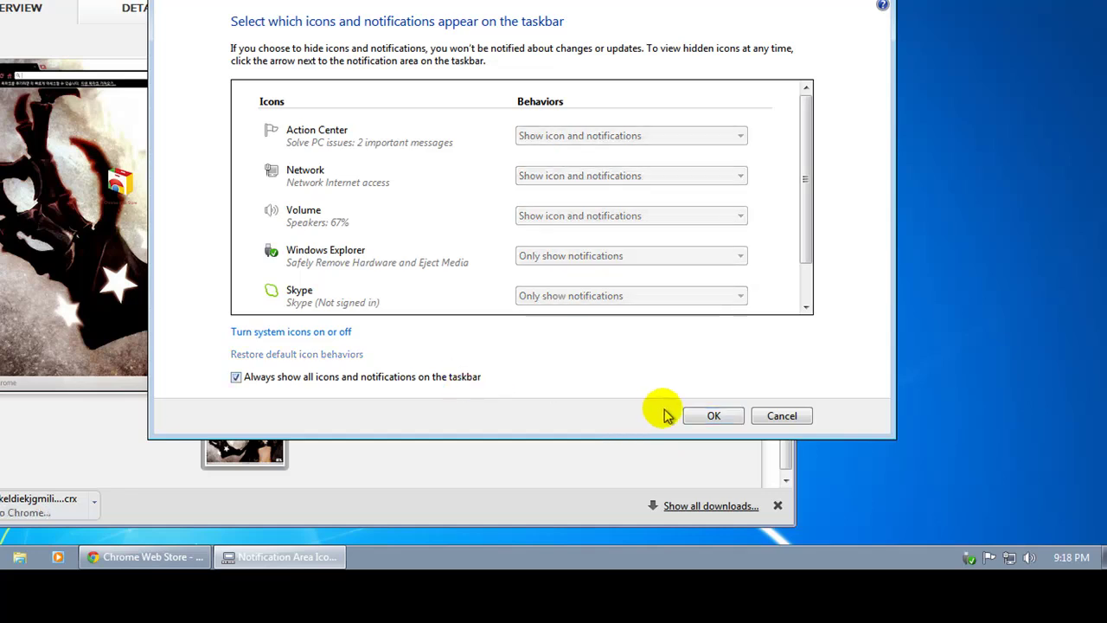
click(711, 417)
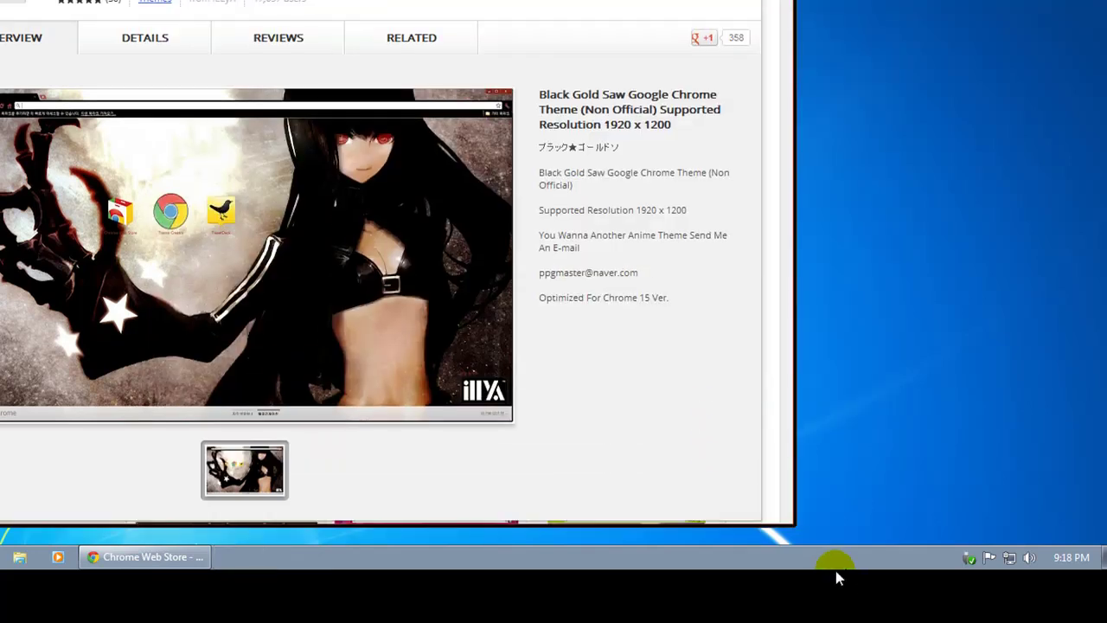
right_click(833, 562)
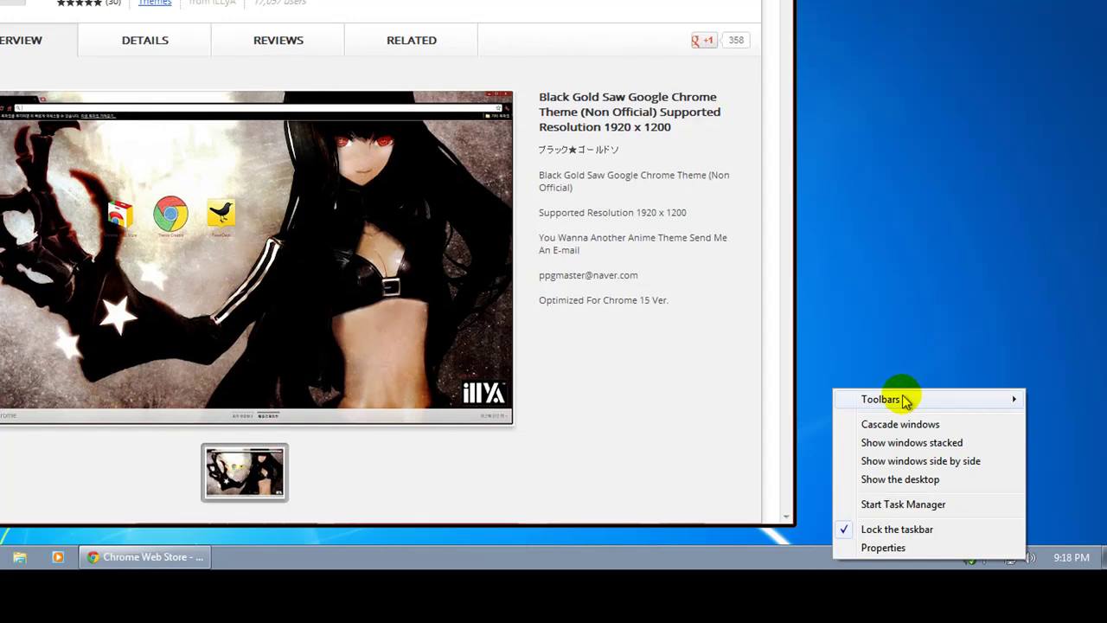
mouse_move(899, 400)
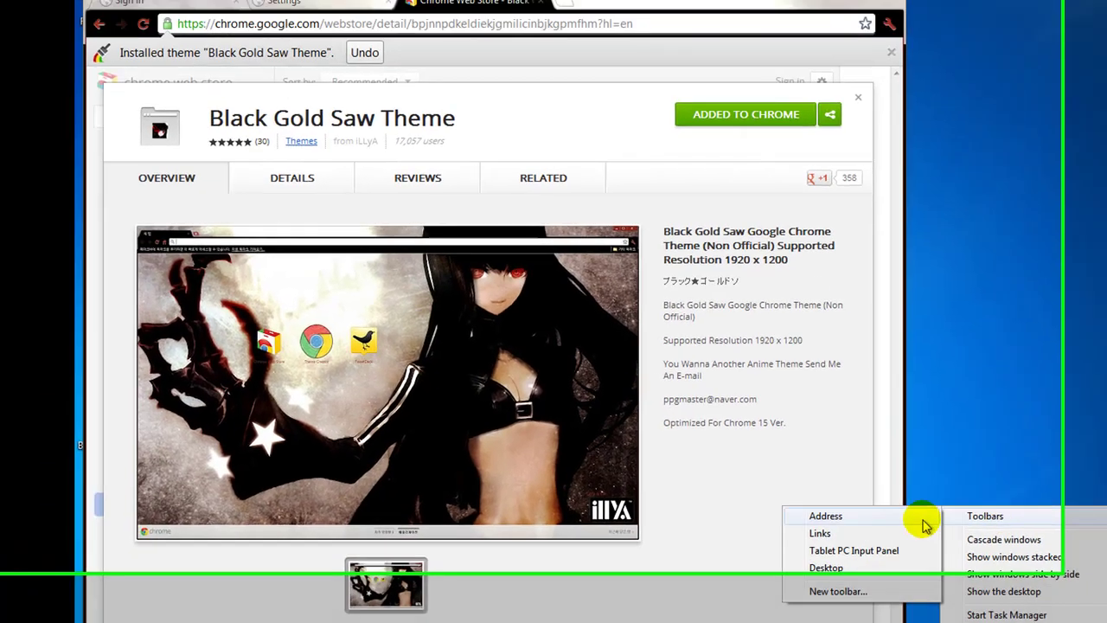
click(817, 411)
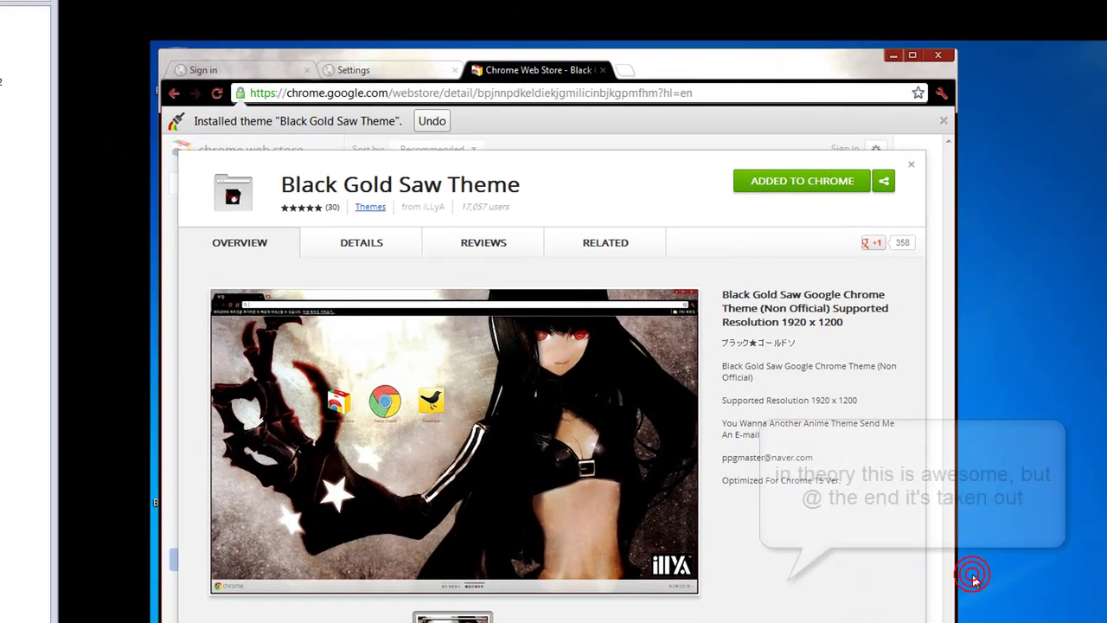
Close Chrome and apply the Windows Classic theme through Personalize
click(934, 57)
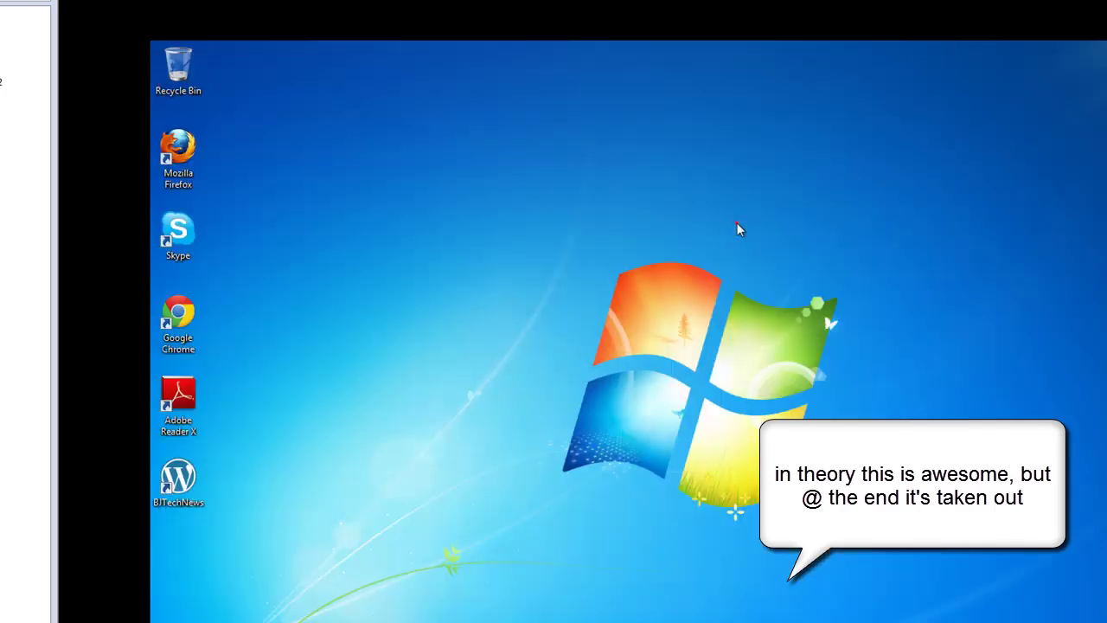
click(461, 501)
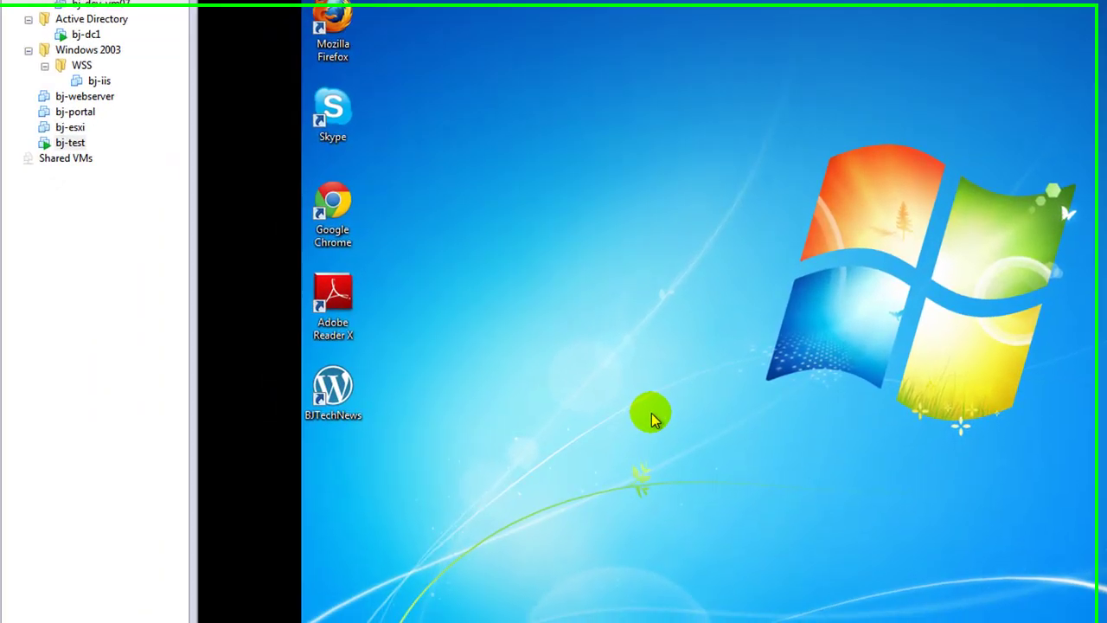
right_click(607, 515)
click(640, 508)
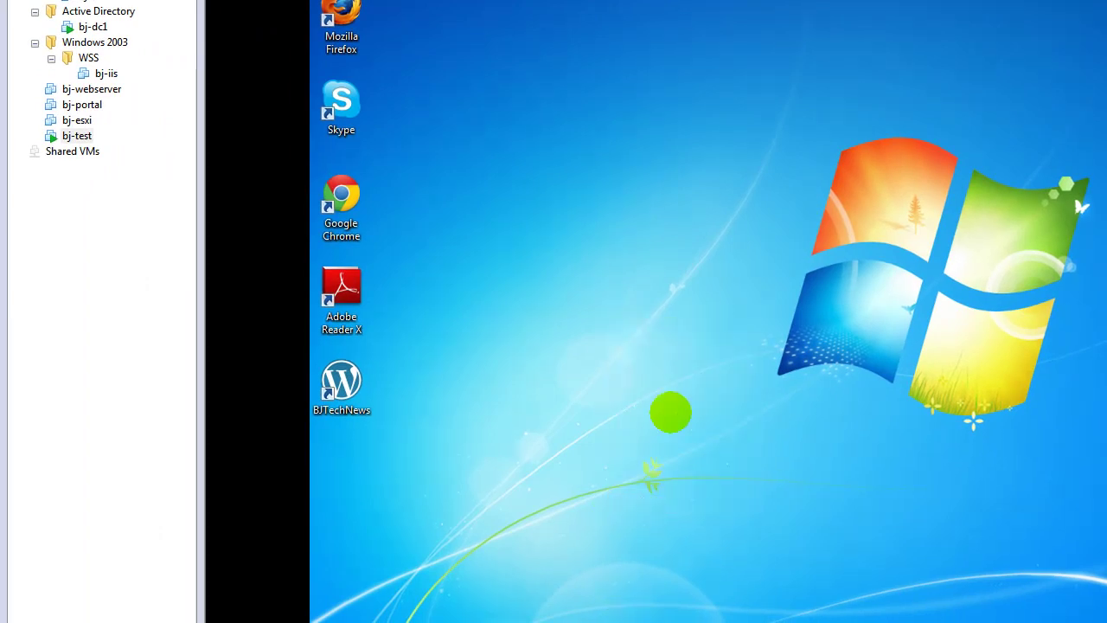
click(929, 339)
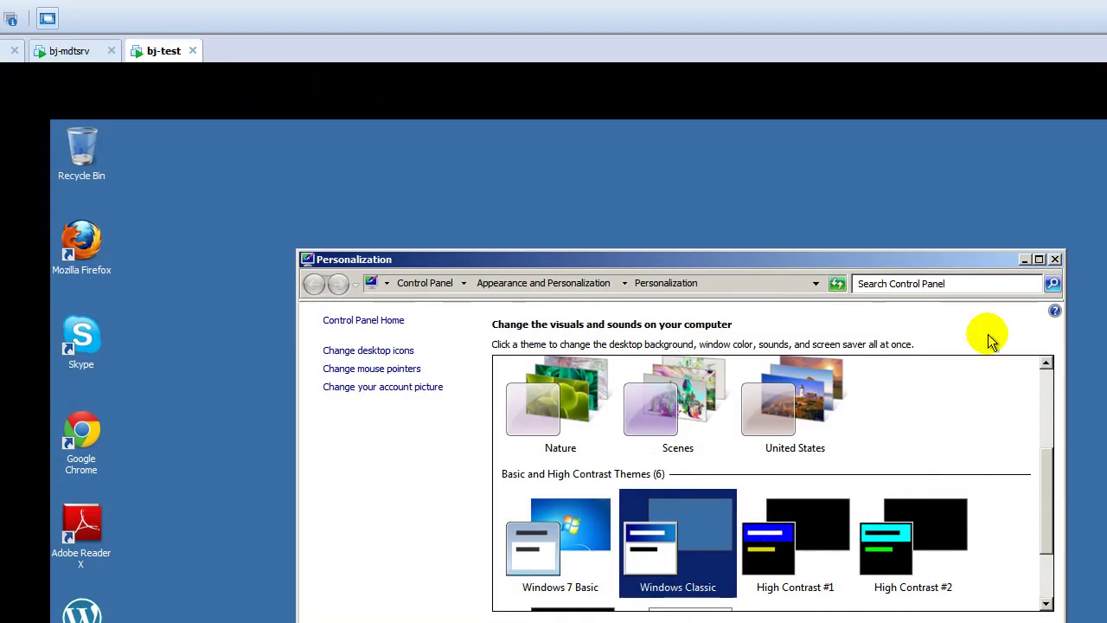
click(1053, 260)
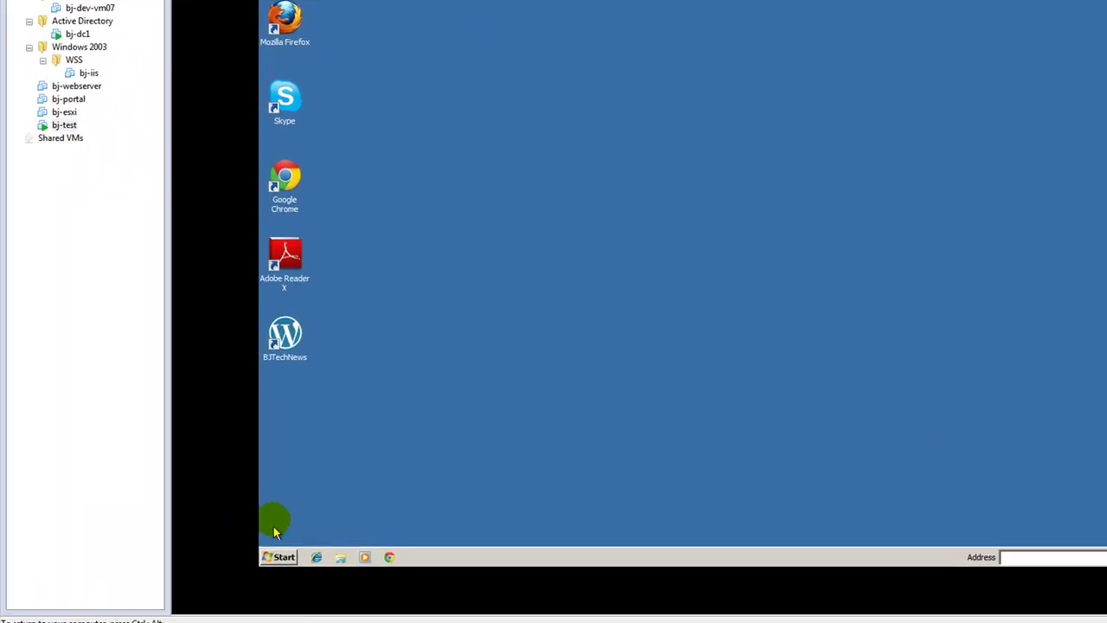
click(275, 554)
From a cmd prompt, run net use x: \\bj-mdtsrv\deploymentshare$ with the MDT admin account
text(cmd)
key(Return)
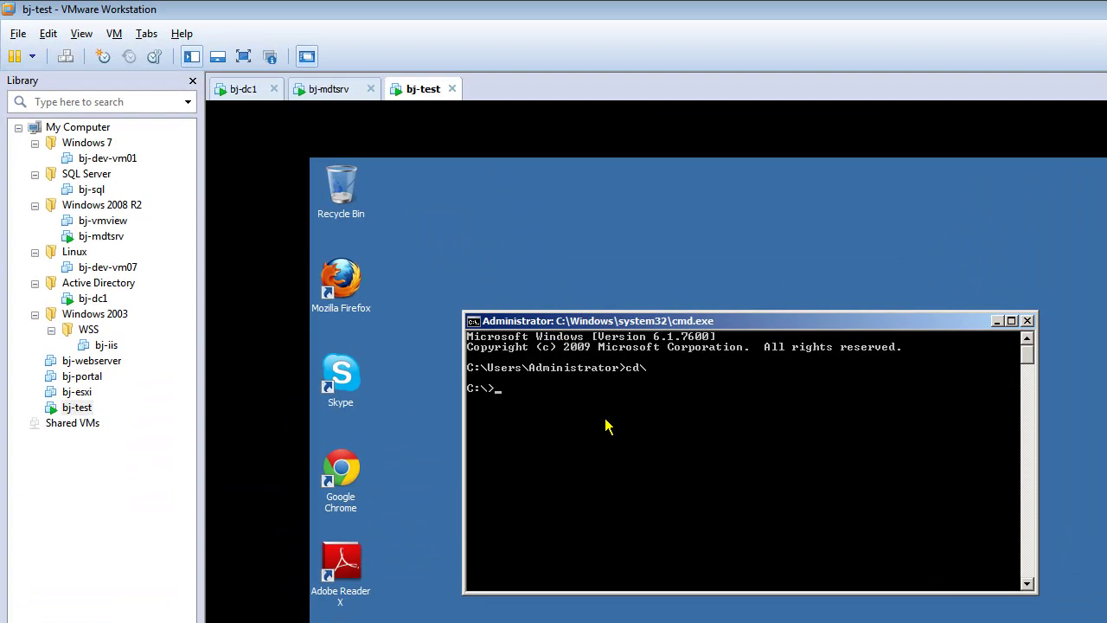
text(net us)
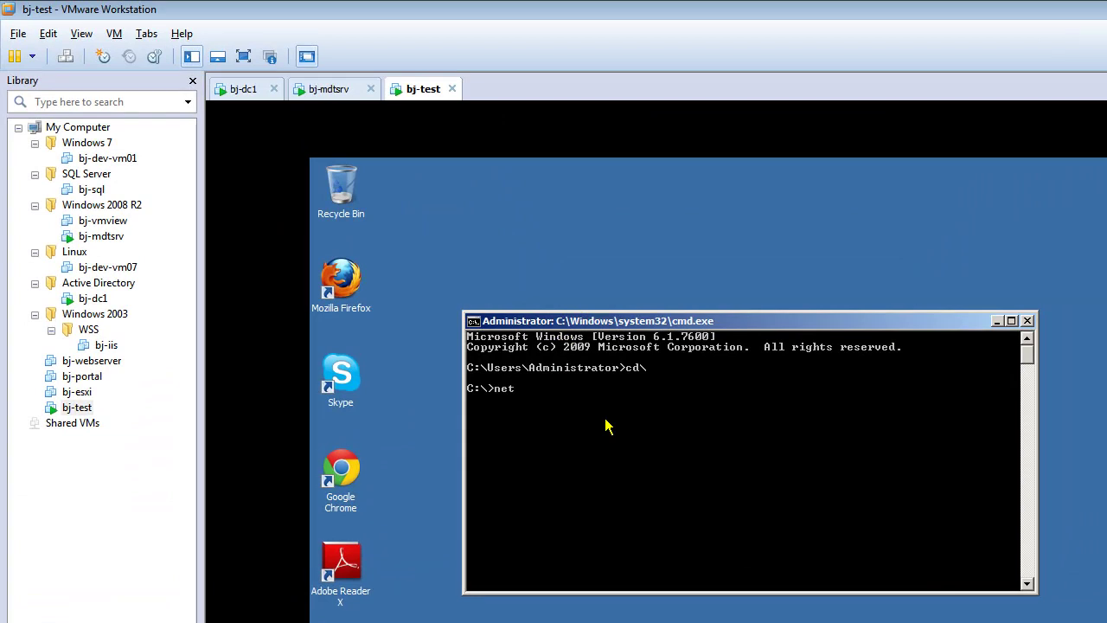
text(e x: \\bj-mdtsrv\de)
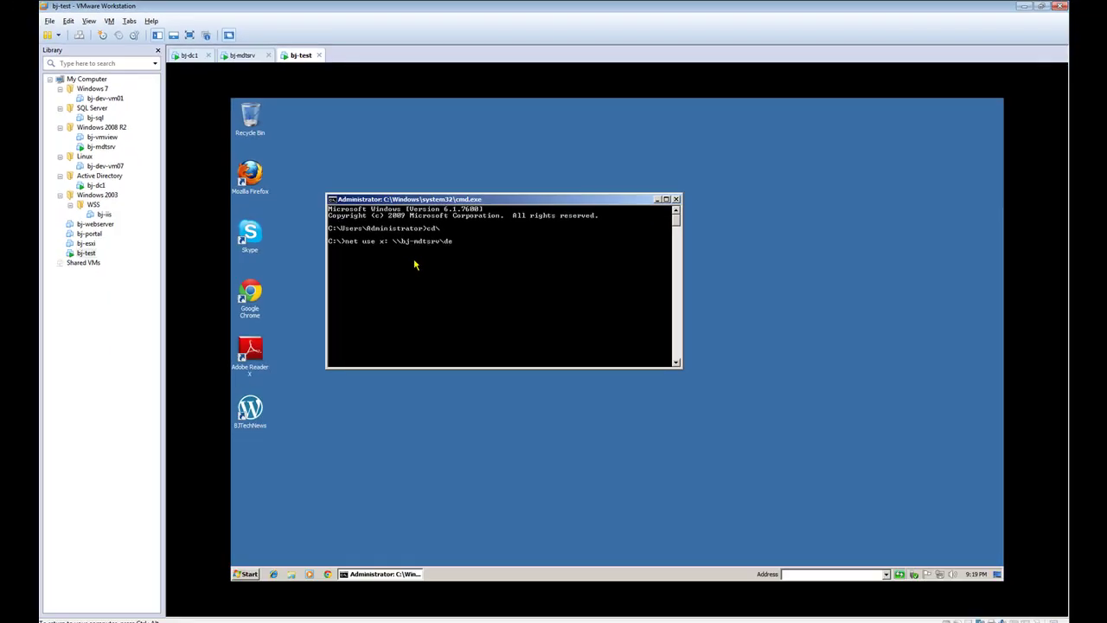
text(ploymentshare$ /user:bj)
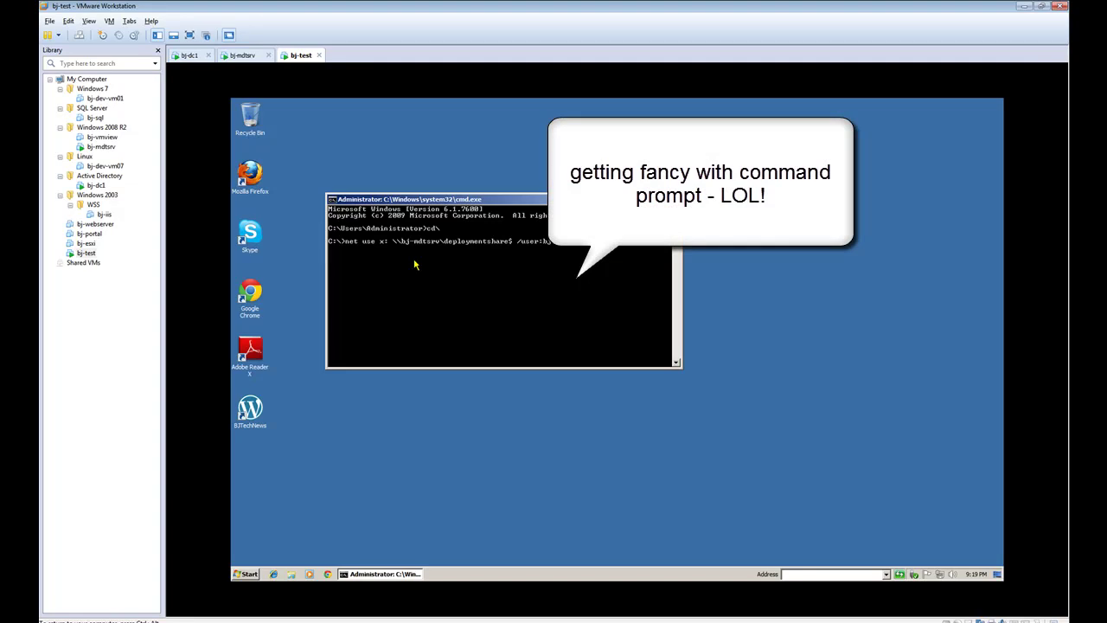
text(tech\)
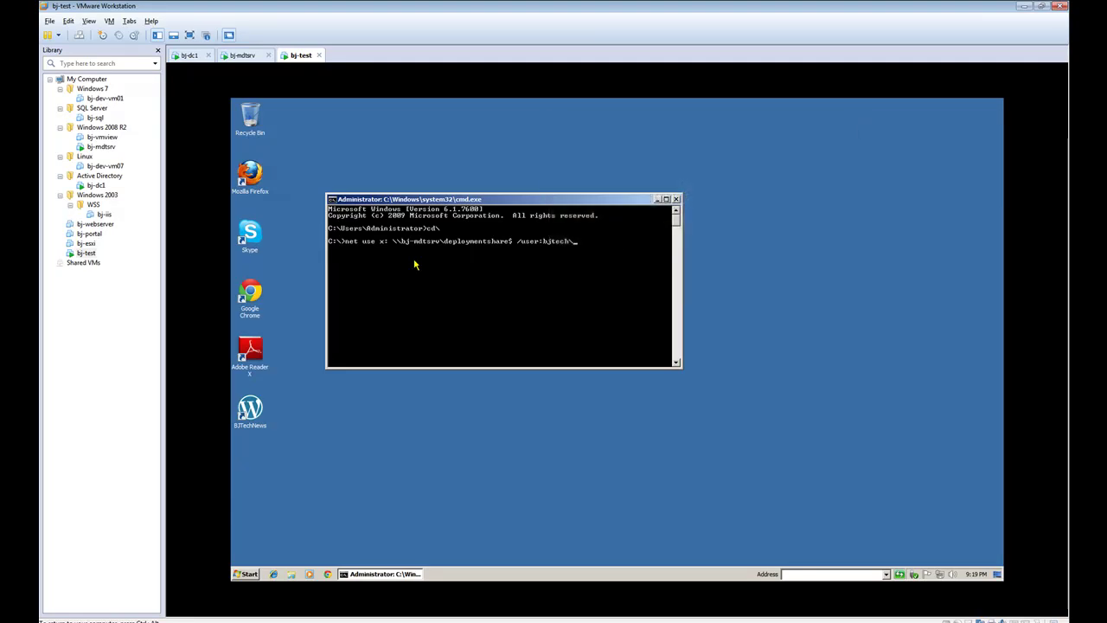
text(mdtadmin)
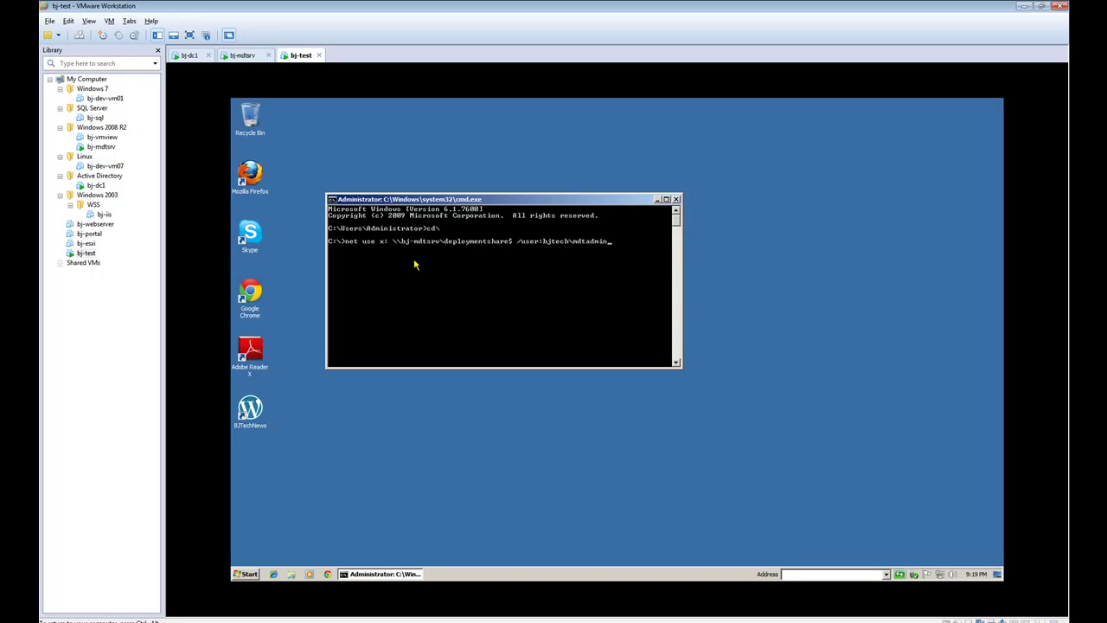
key(Return)
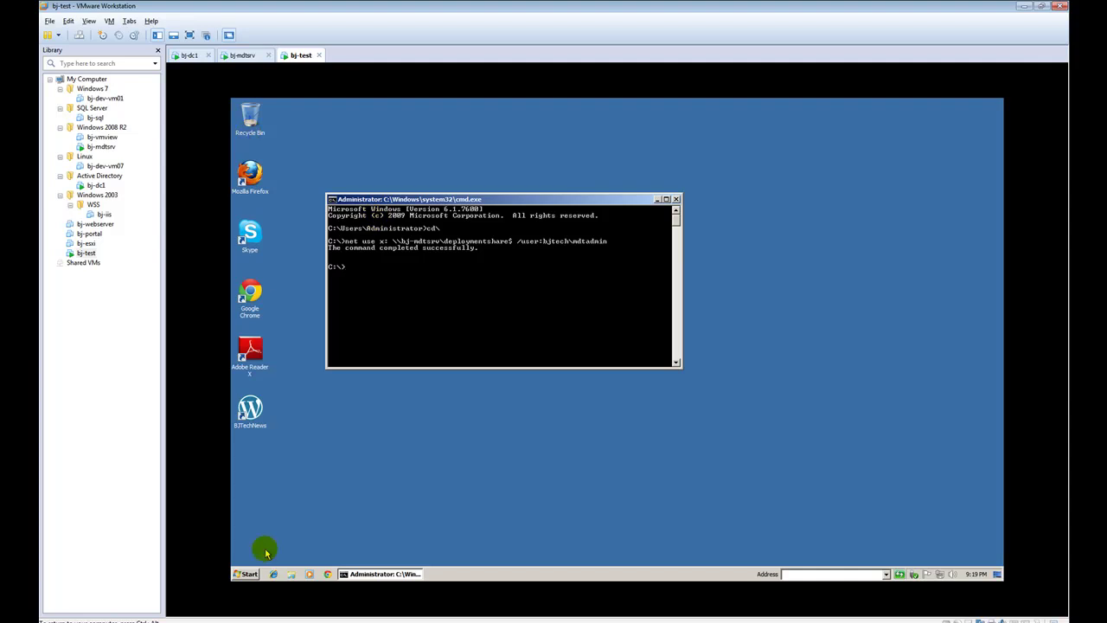
Open the deploymentshare$ (X:) drive from Computer and move its window right
click(246, 574)
click(388, 446)
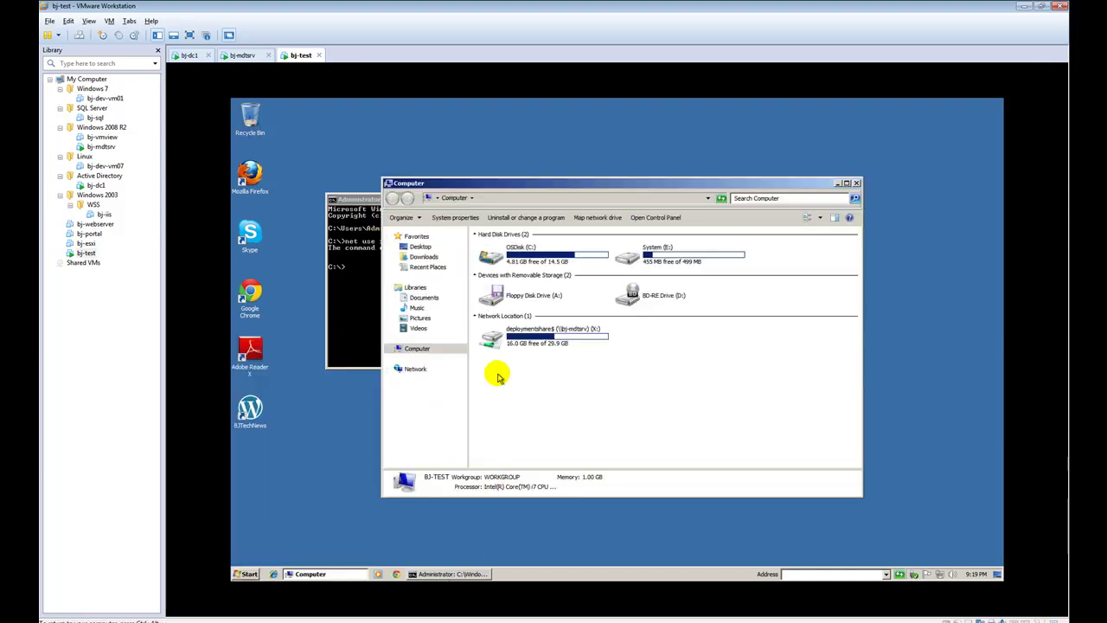
double_click(514, 345)
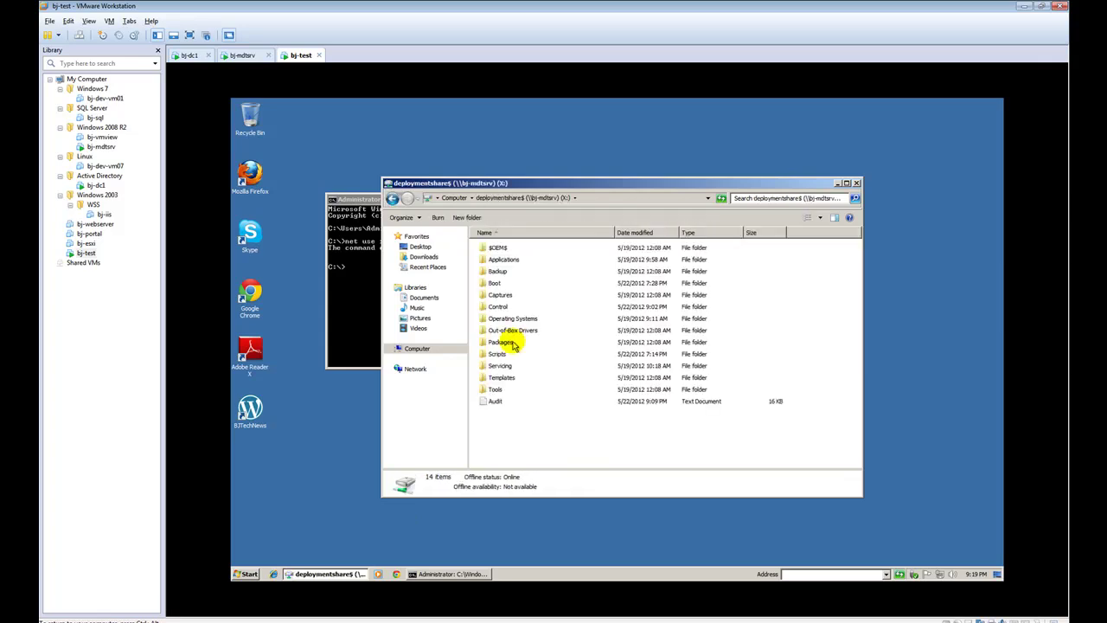
drag(516, 184, 573, 178)
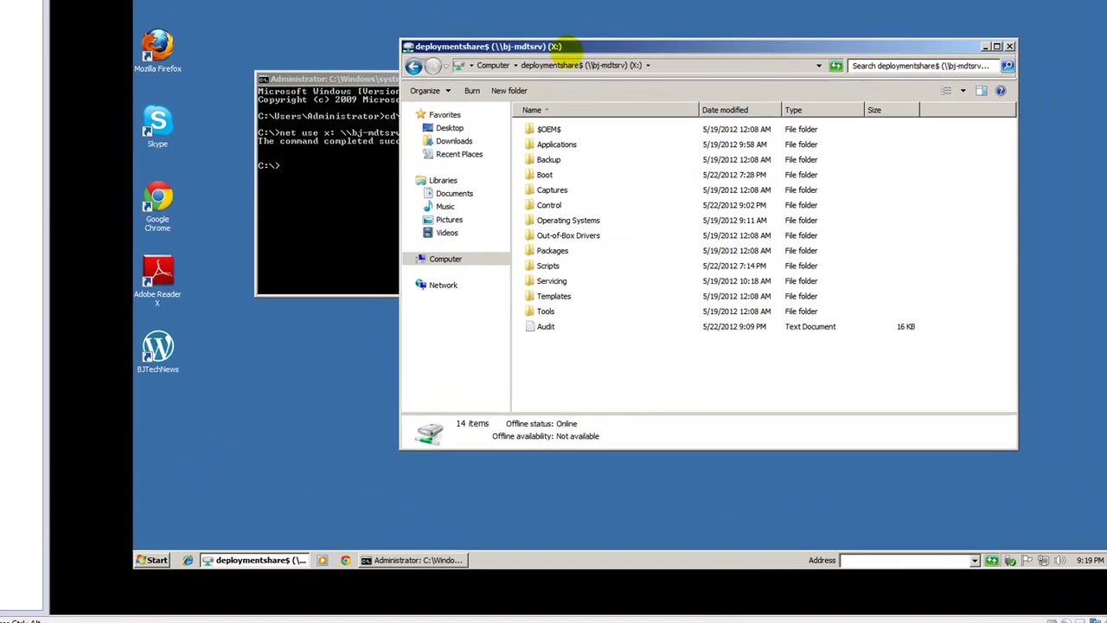
Select the LiteTouch script name in MDT2012_notes.txt, then return to the share's Explorer window
click(327, 619)
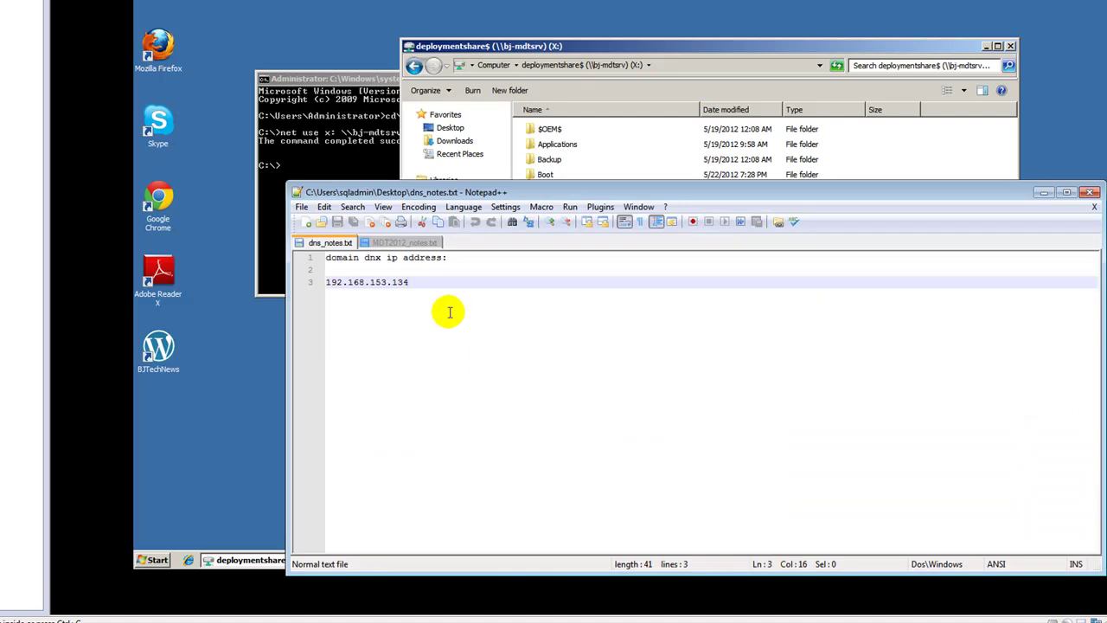
click(404, 242)
drag(660, 282, 581, 283)
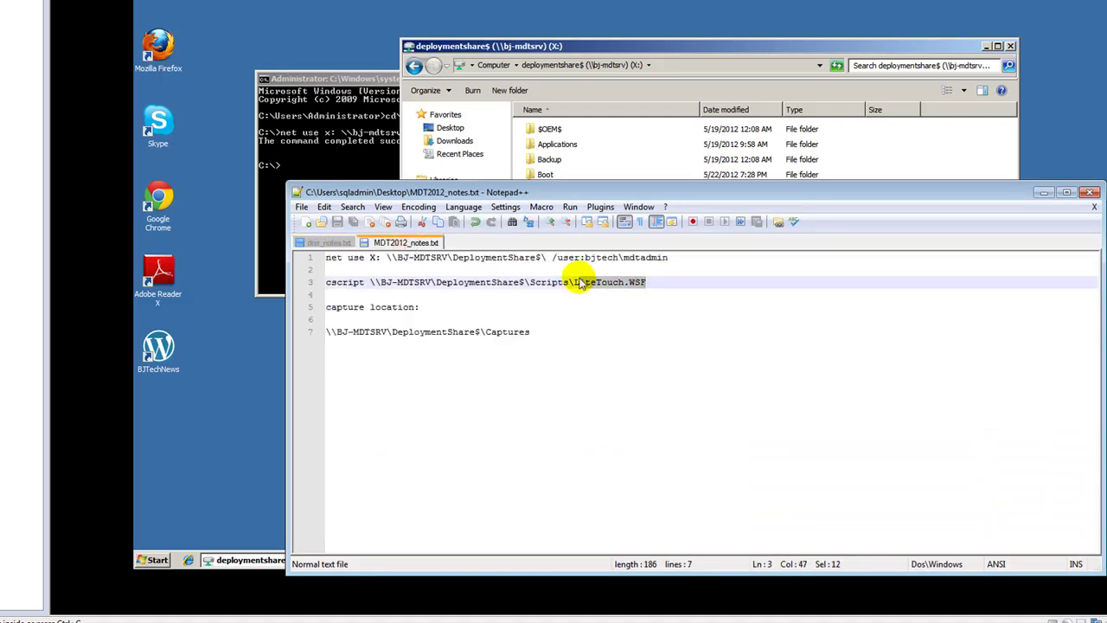
click(615, 46)
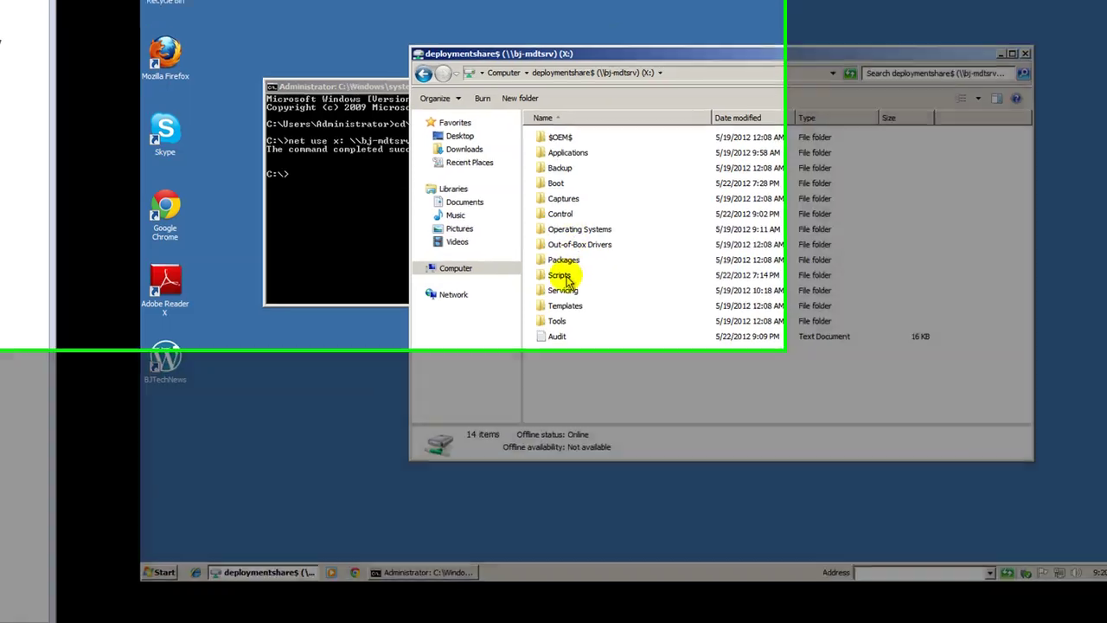
Run the LiteTouch script from bj-test's Scripts folder past the security warning, then return to bj-mdtsrv
double_click(560, 274)
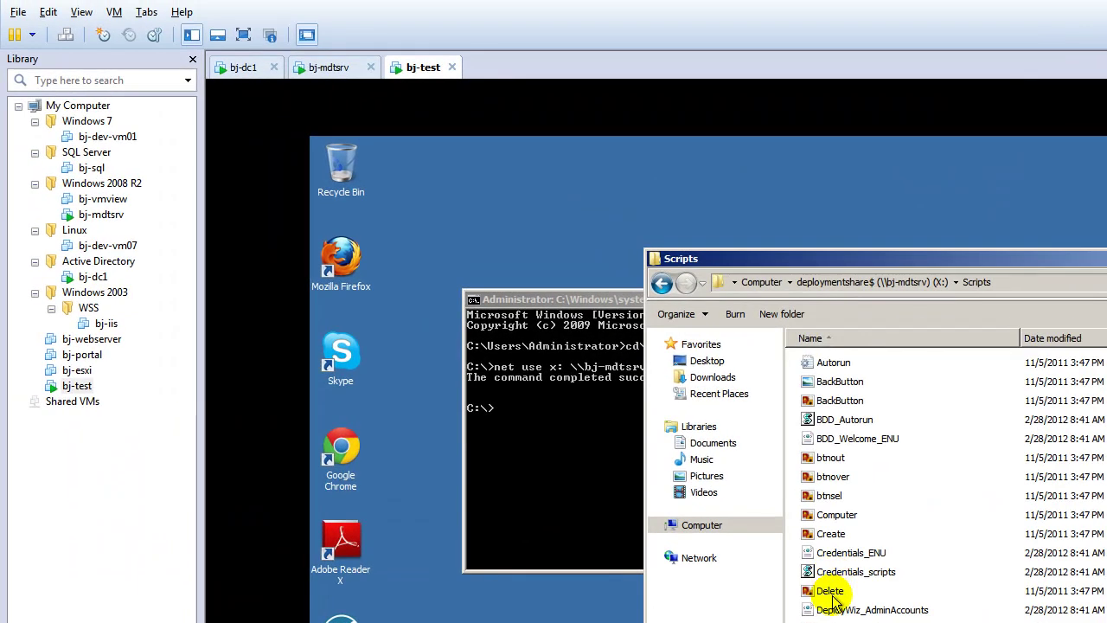
key(l)
click(849, 396)
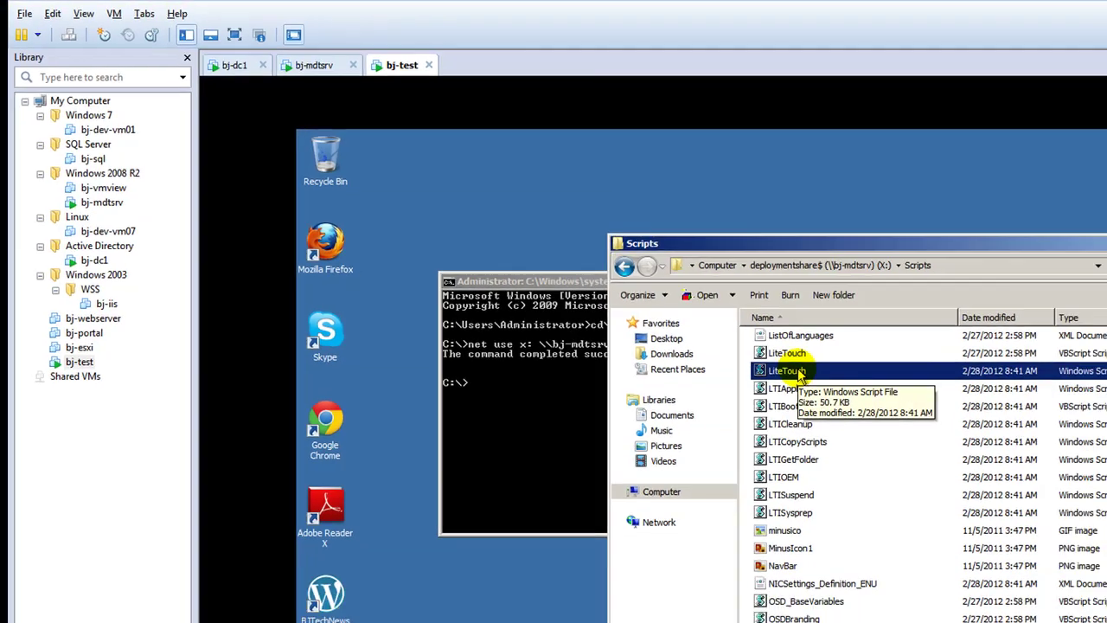
double_click(852, 397)
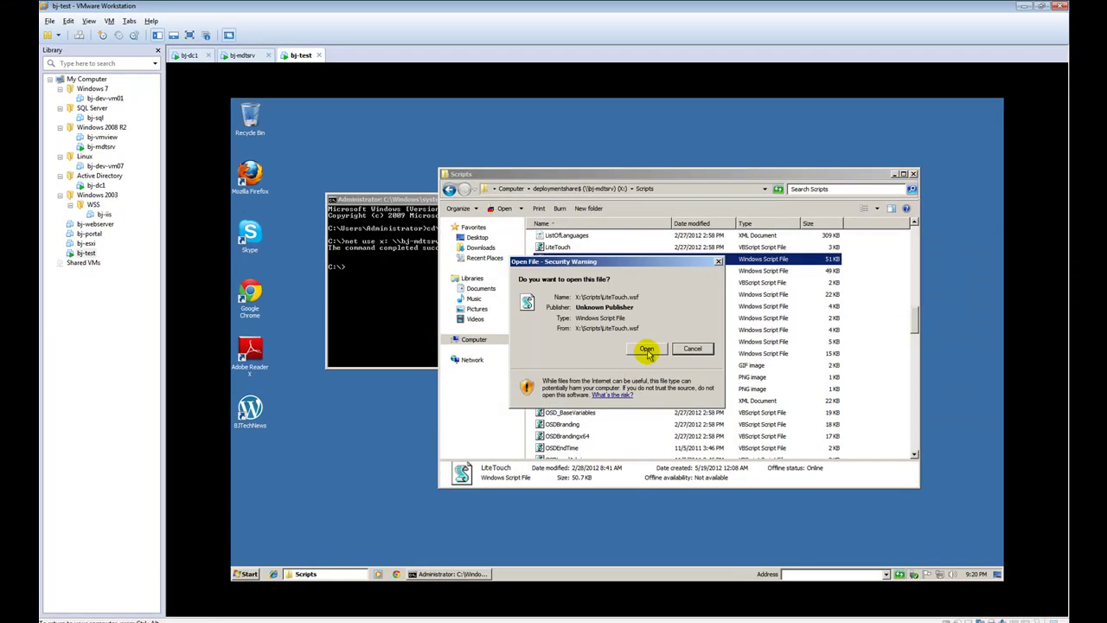
click(645, 349)
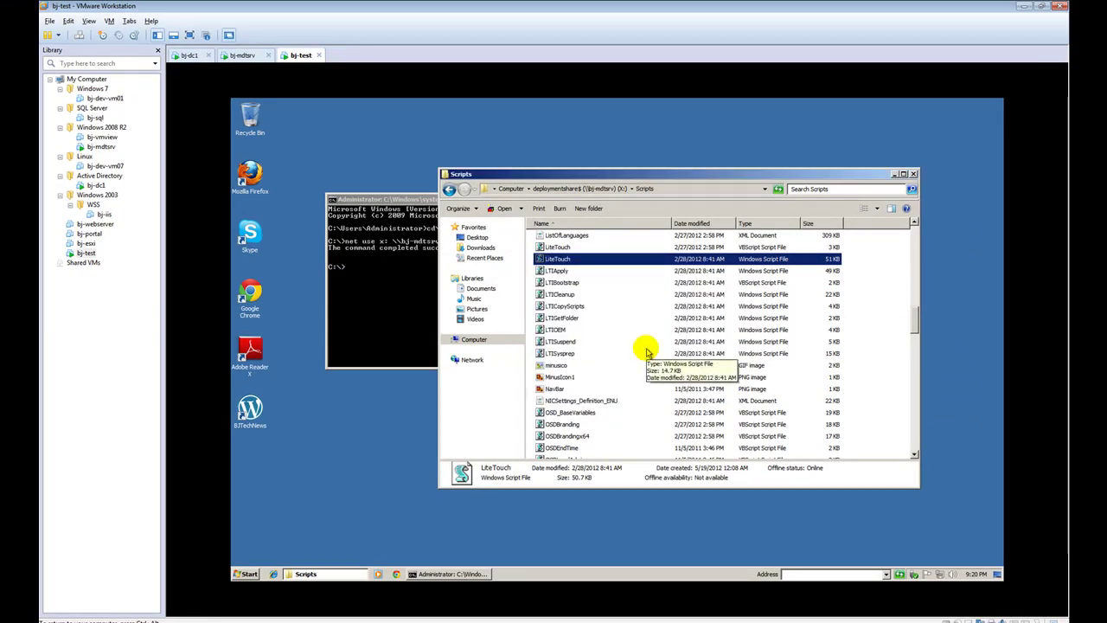
click(241, 57)
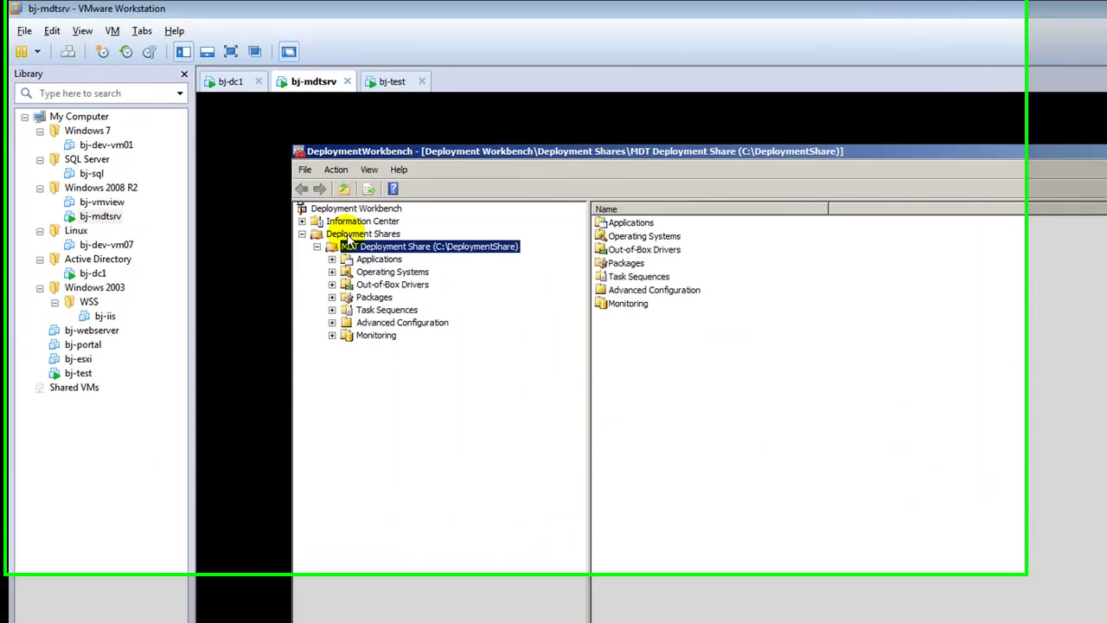
Review the Rules tab of the MDT Deployment Share properties, then go back to bj-test
right_click(289, 170)
click(443, 374)
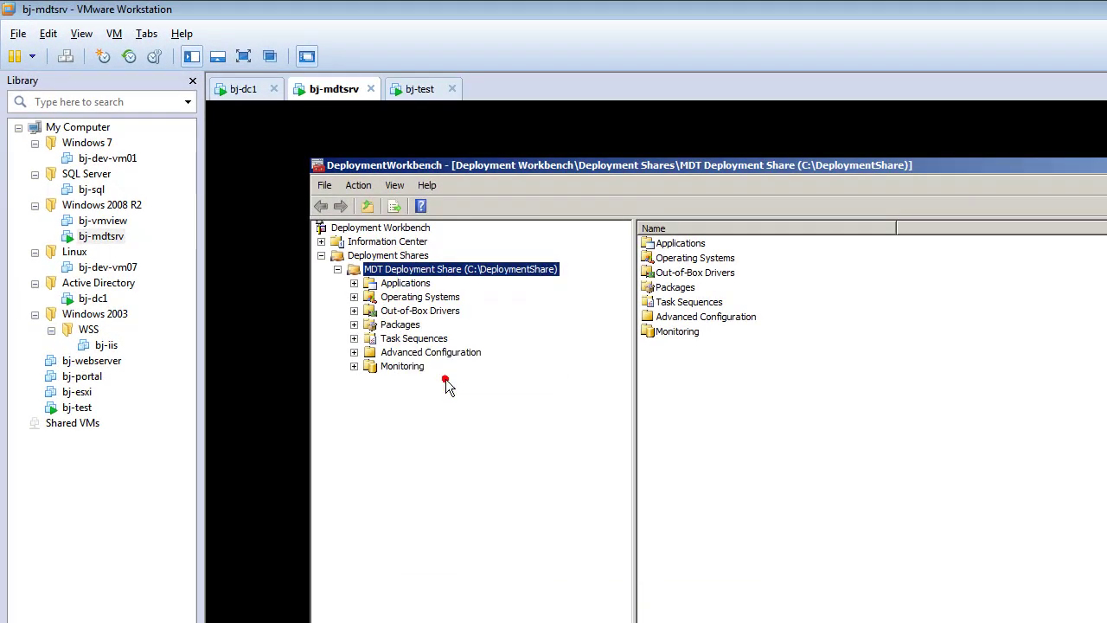
click(692, 306)
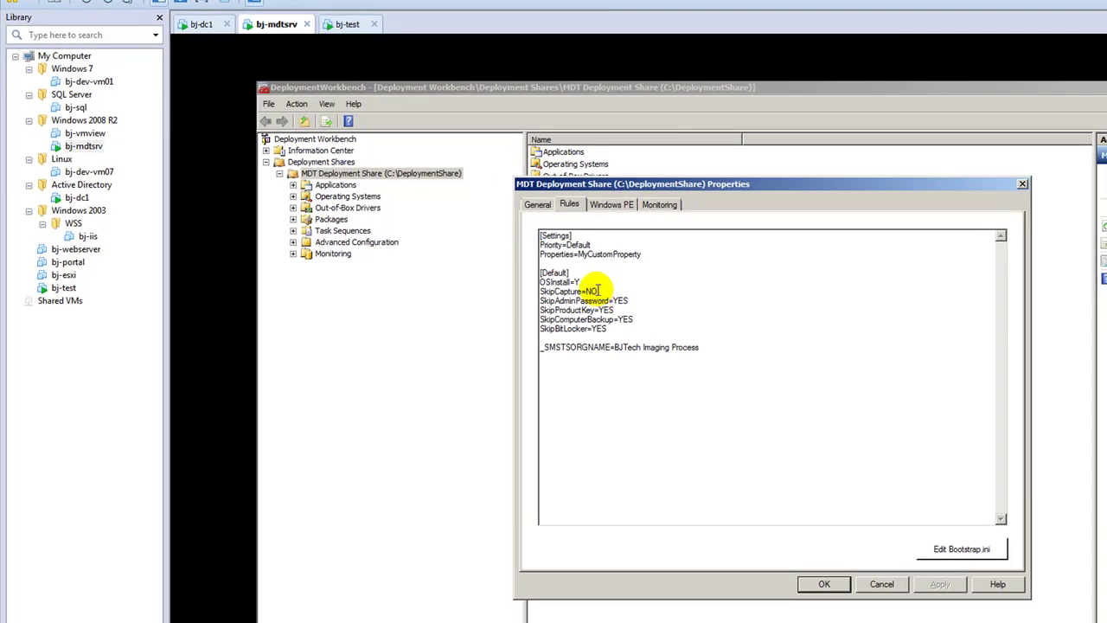
click(815, 583)
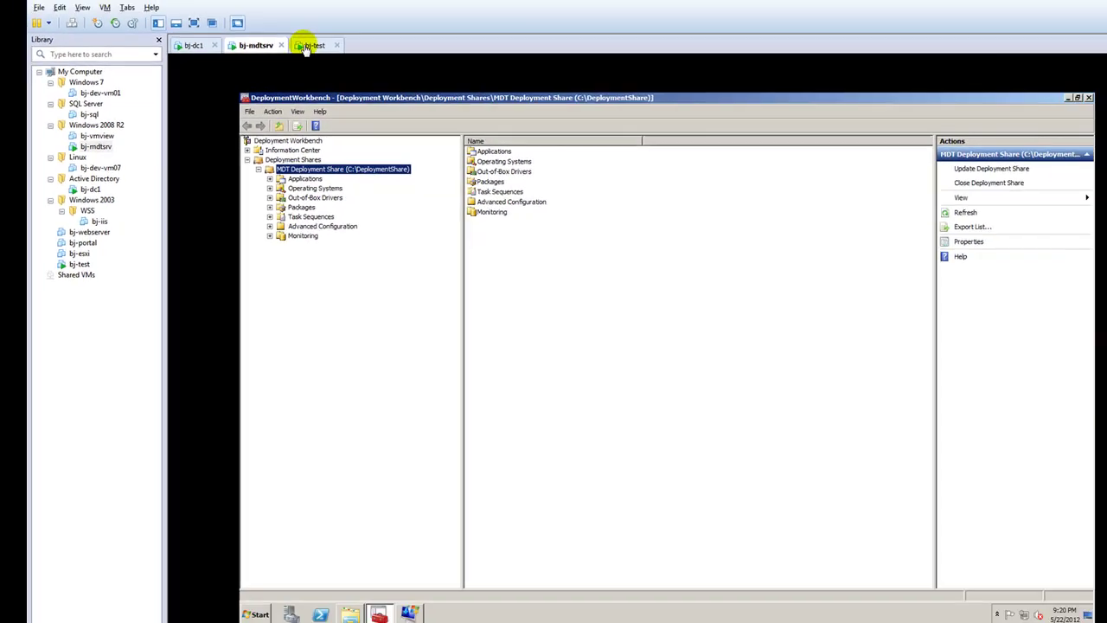
click(305, 48)
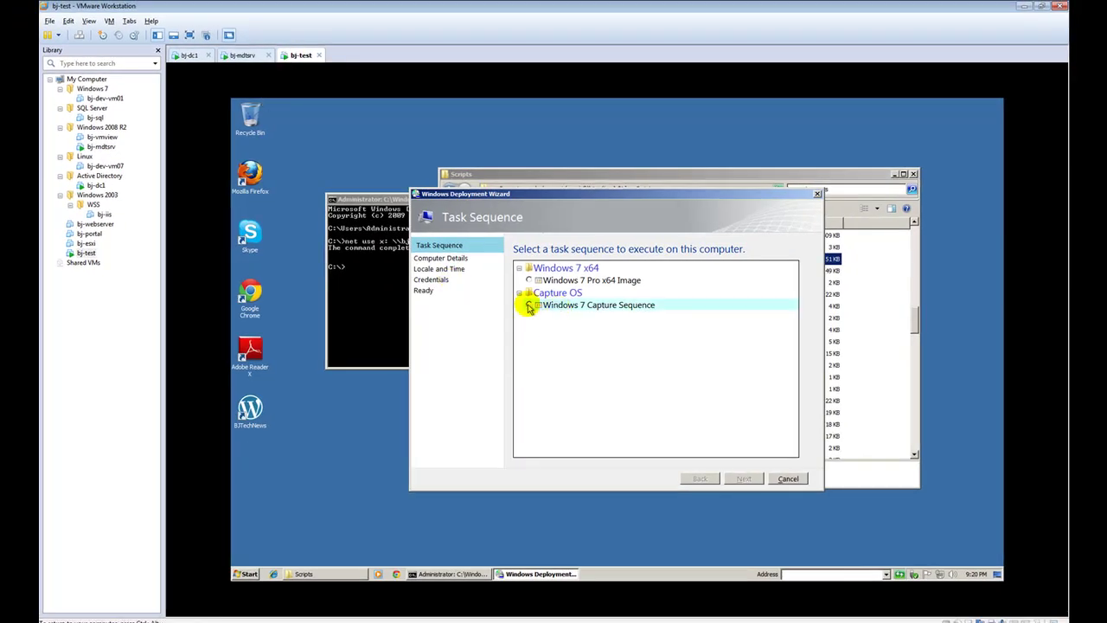
Choose the Windows 7 Capture Sequence and the option to capture an image of this computer
click(528, 305)
click(735, 480)
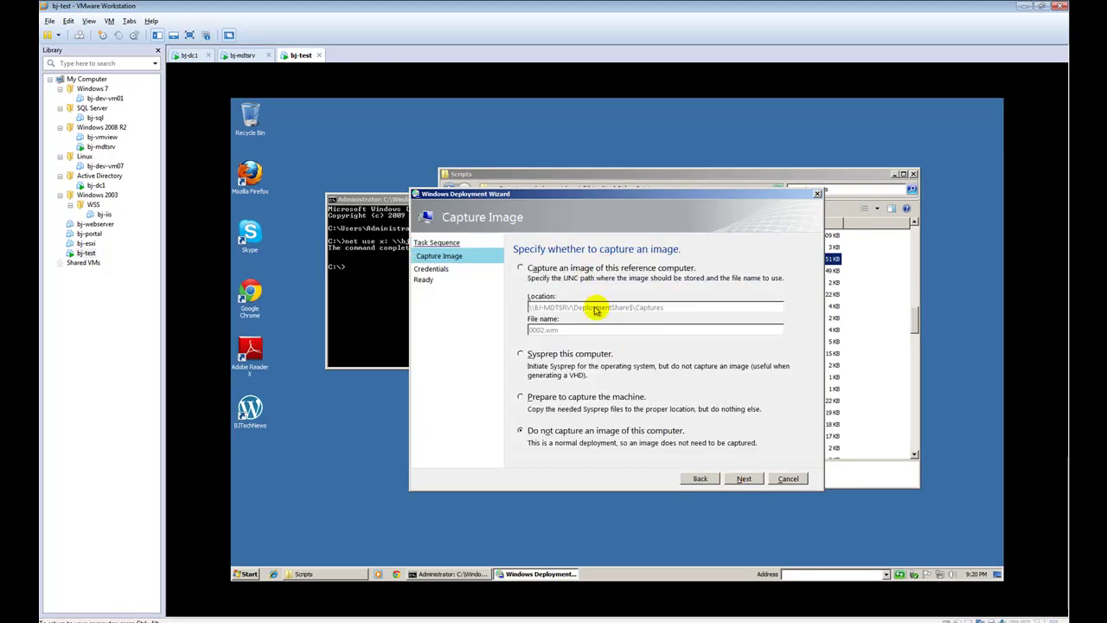
click(521, 268)
Name the captured image file goldenImg.wim in the Captures share and continue
double_click(594, 330)
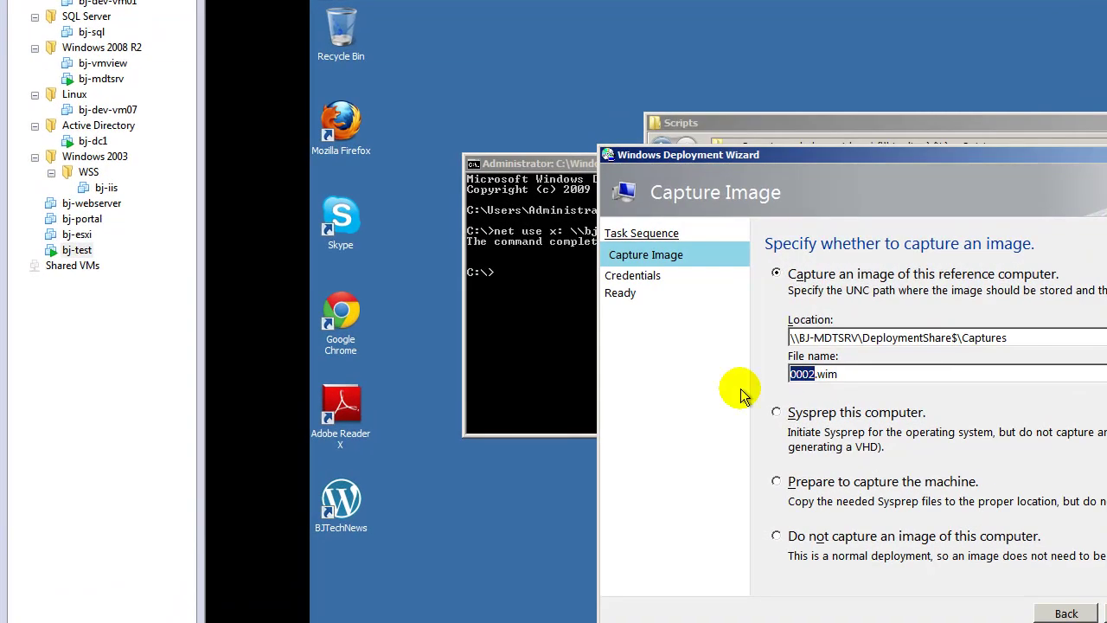
text(bj-test)
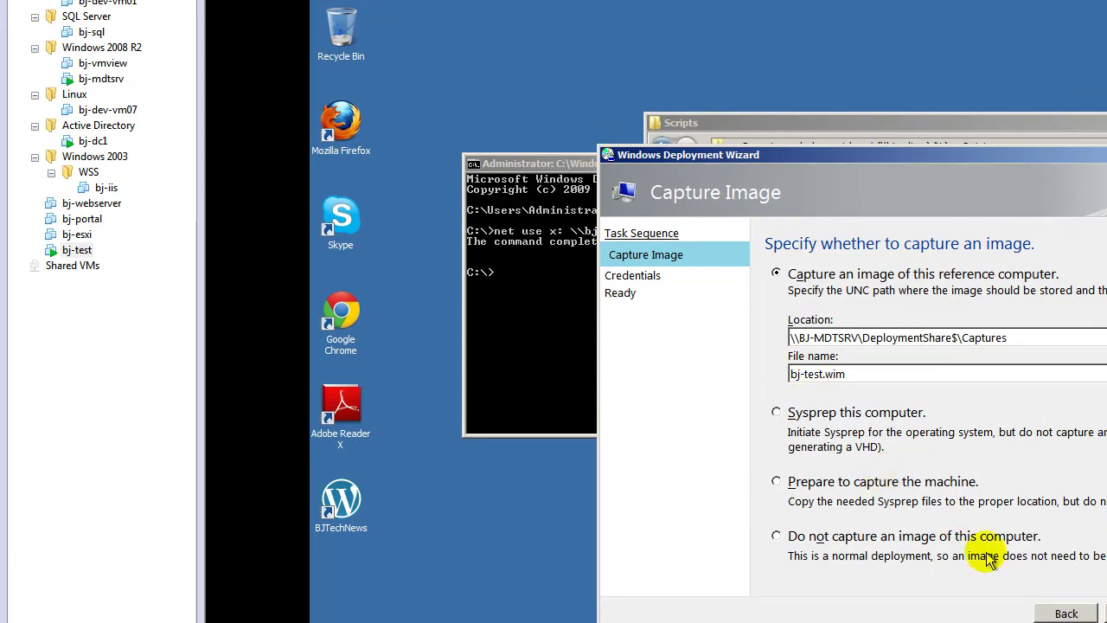
key(BackSpace)
key(BackSpace)
key(BackSpace)
key(BackSpace)
key(BackSpace)
key(BackSpace)
key(BackSpace)
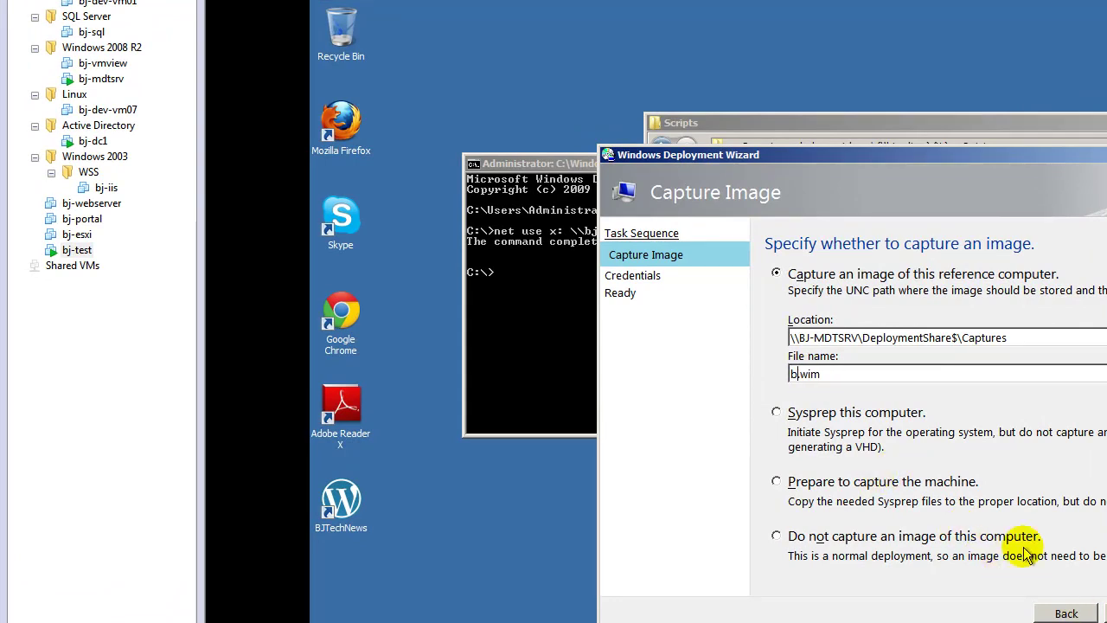
text(golden)
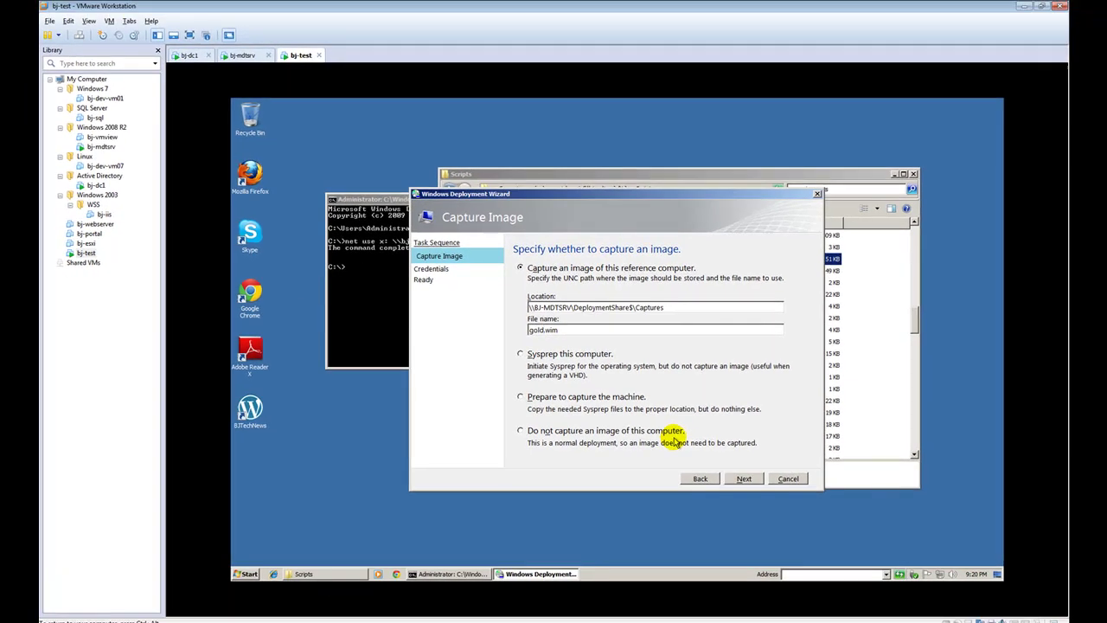
text(Image)
key(BackSpace)
key(BackSpace)
key(BackSpace)
text(g)
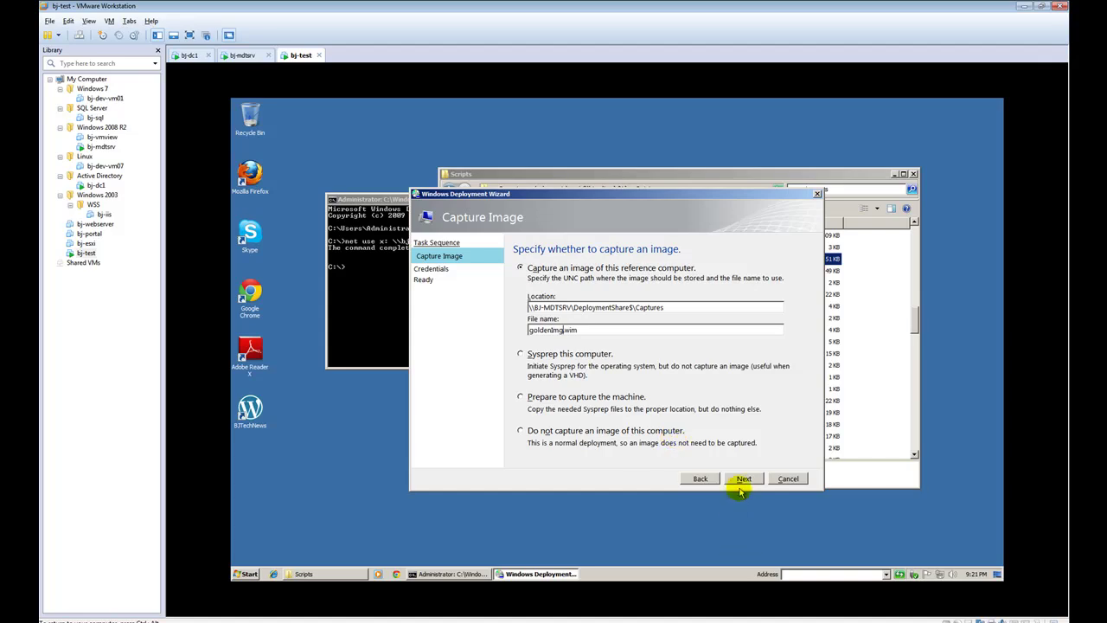
click(741, 478)
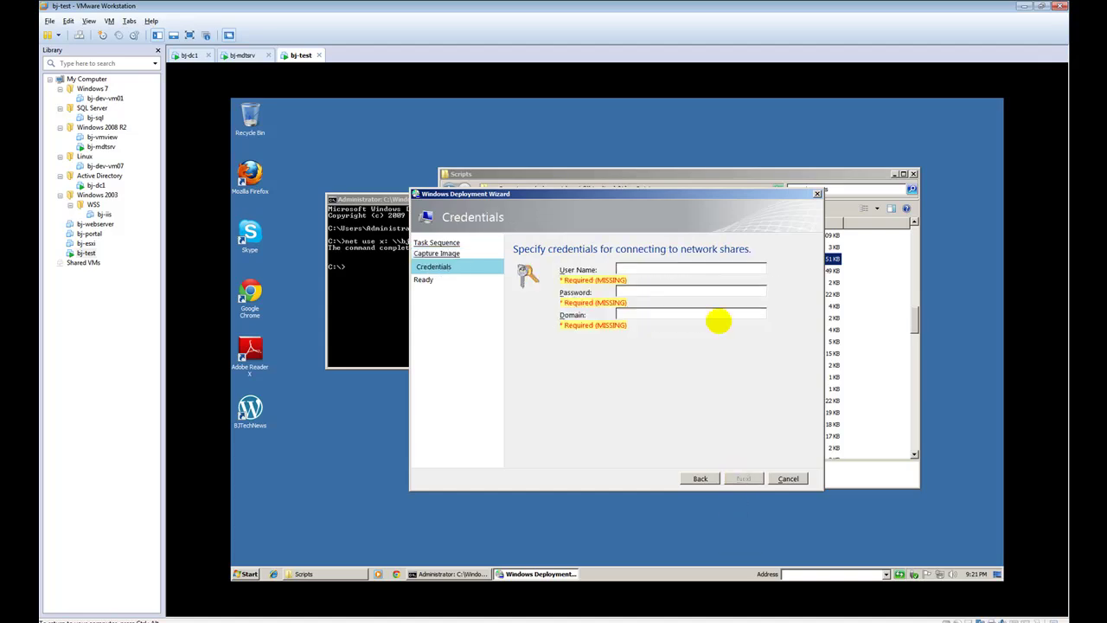
Enter the network-share user name and password with domain bjtech
text(mdtadmin)
key(Tab)
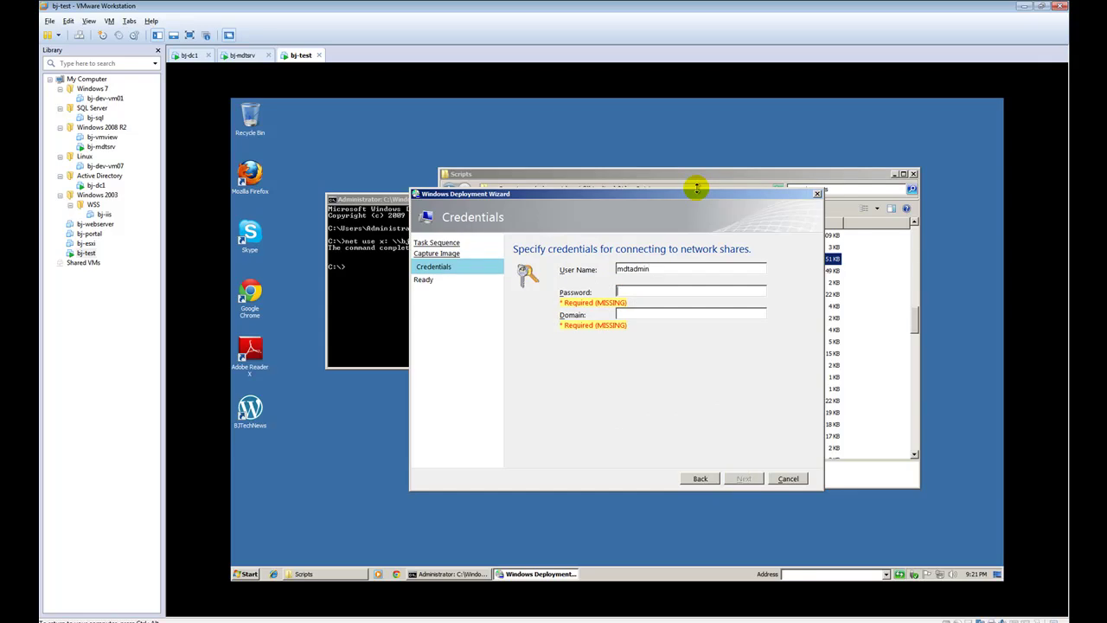
text(********)
key(Tab)
text(bjtech)
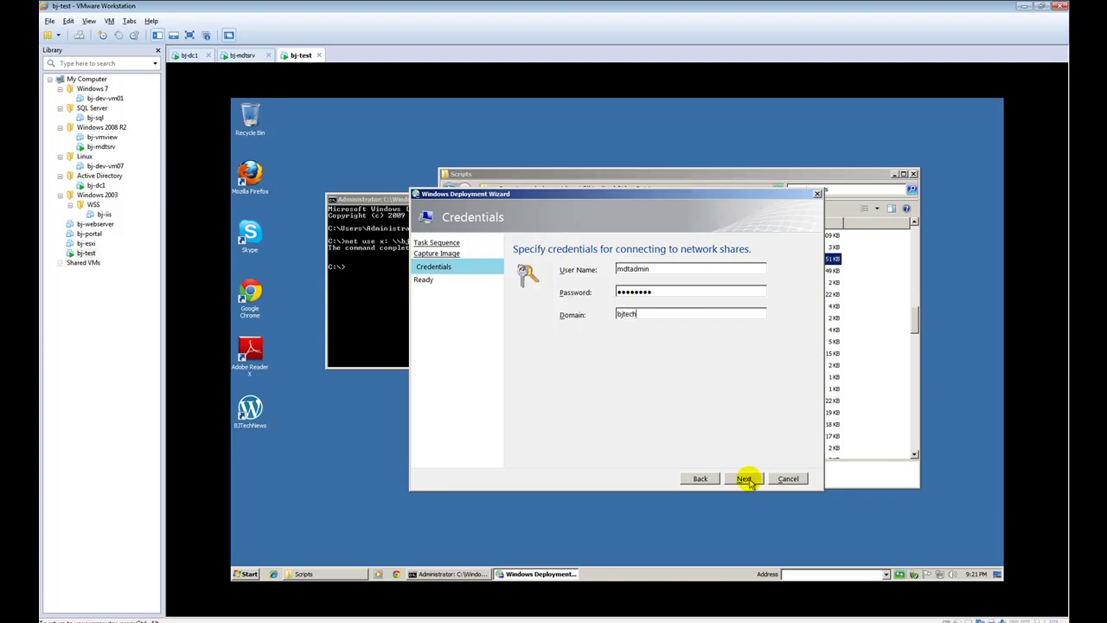
double_click(657, 291)
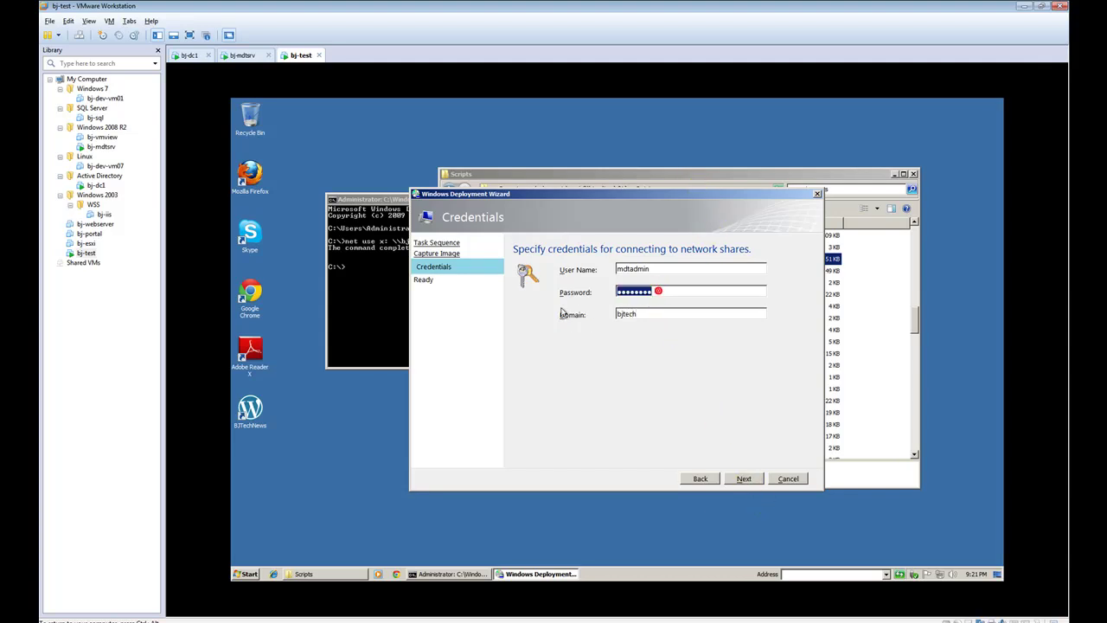
text(******)
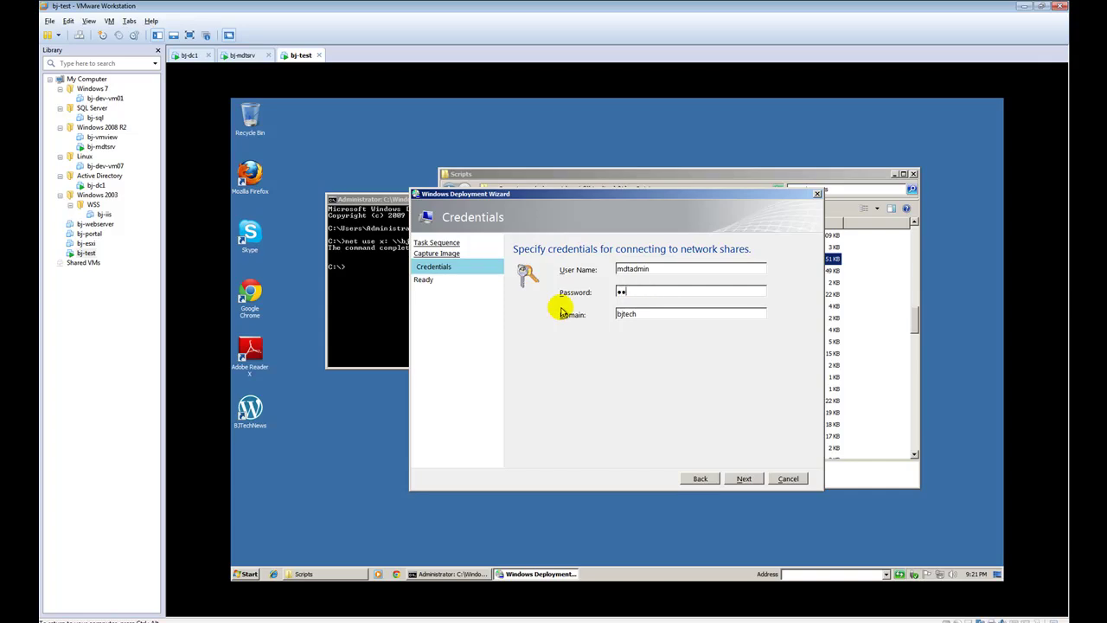
text(**)
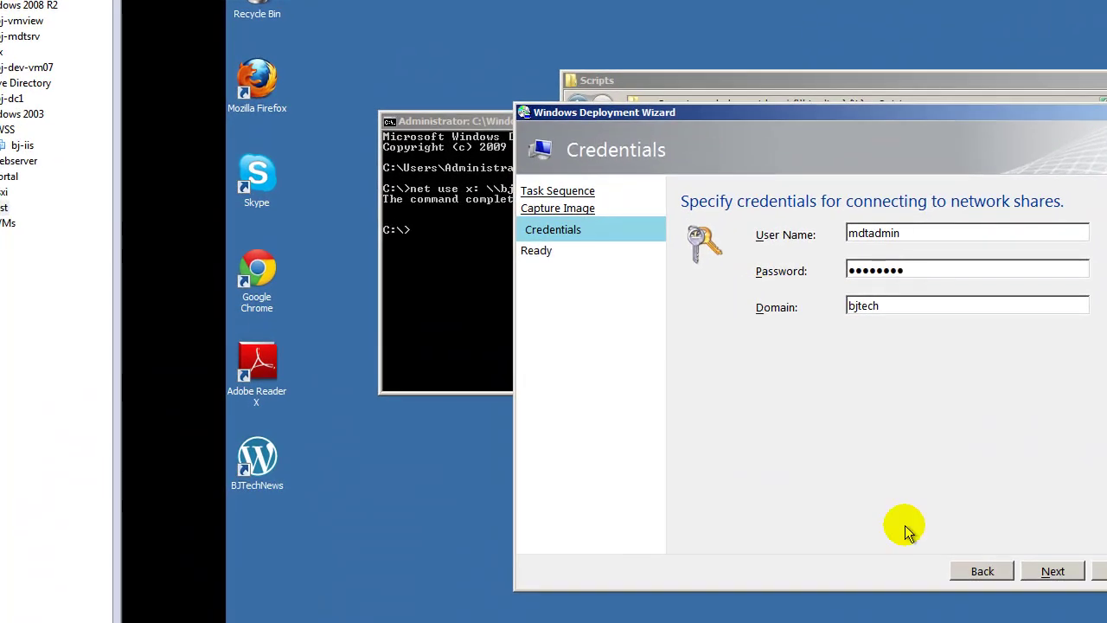
Review the deployment details on the Ready page and begin the capture
click(761, 485)
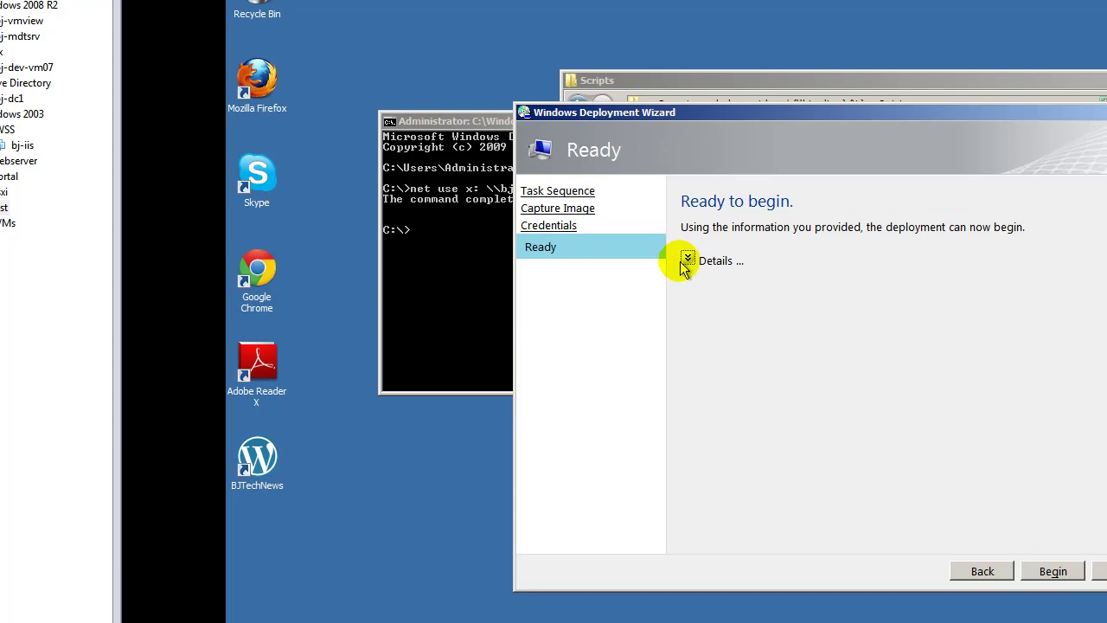
click(688, 259)
click(1049, 567)
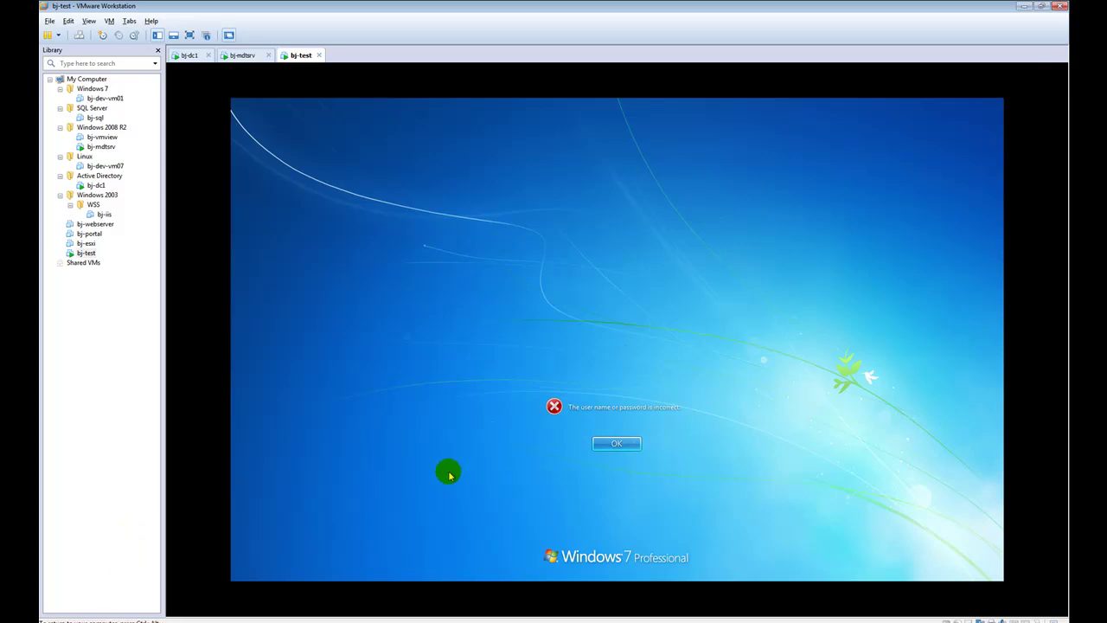
Dismiss the logon error and sign in as Administrator with the account password
click(614, 445)
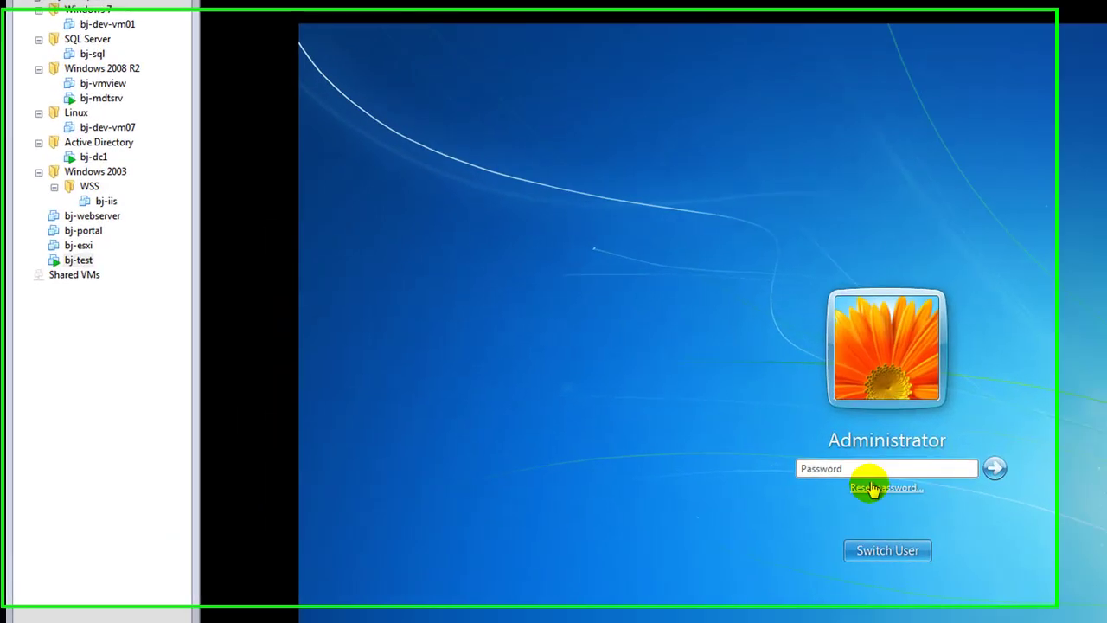
text(P)
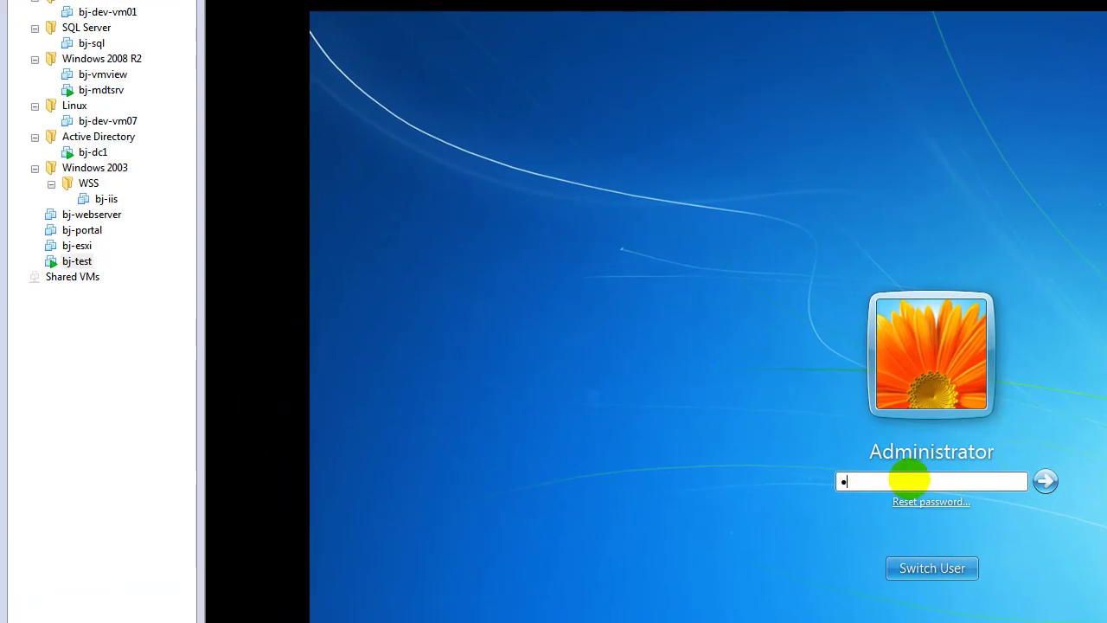
text(@ssw0rd)
key(Return)
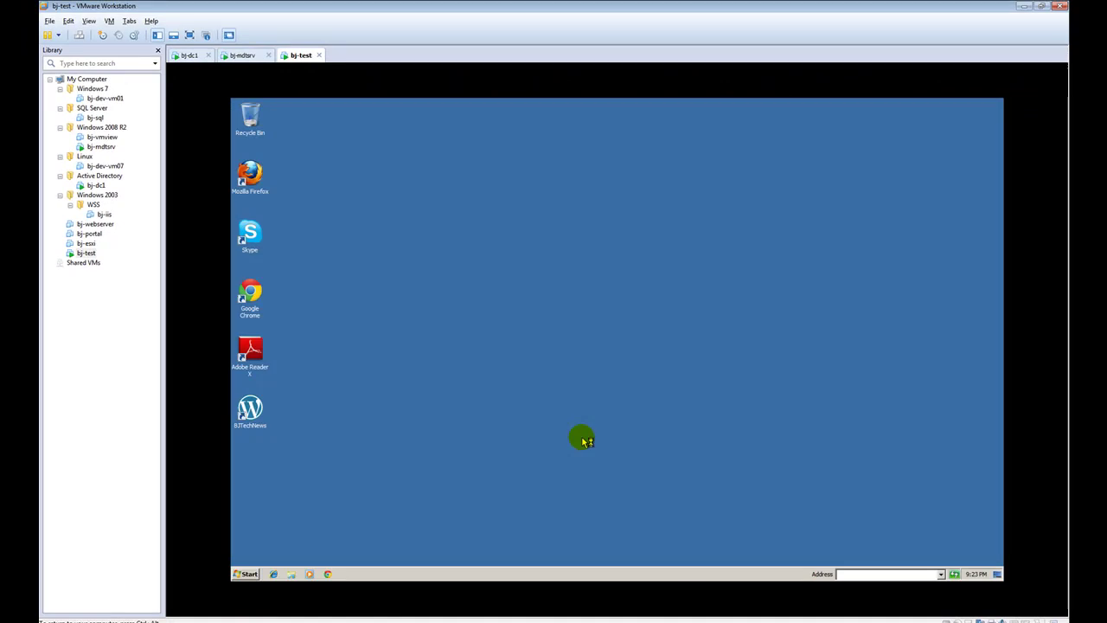
Close the Start menu search and move the progress window up to reveal the Sysprep generalize status
click(250, 574)
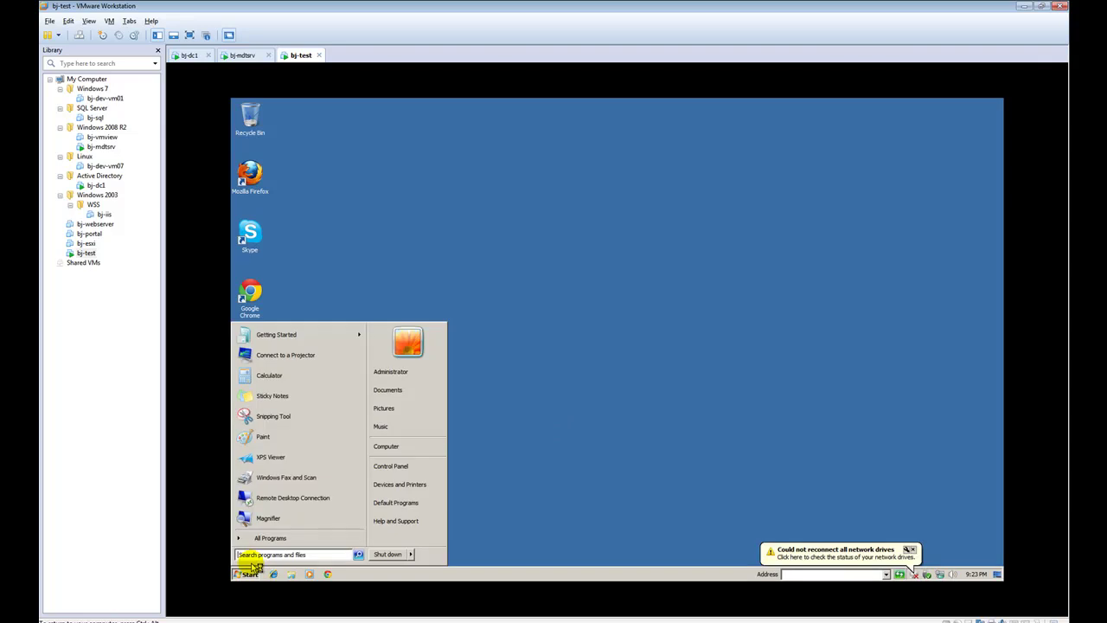
click(278, 555)
text(\\)
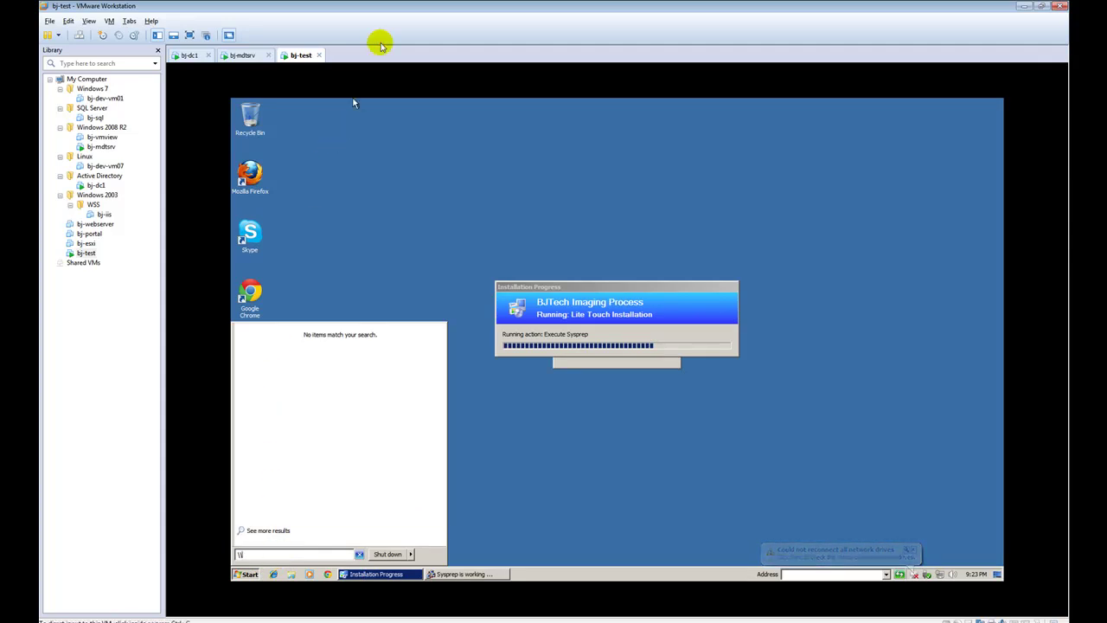
click(530, 413)
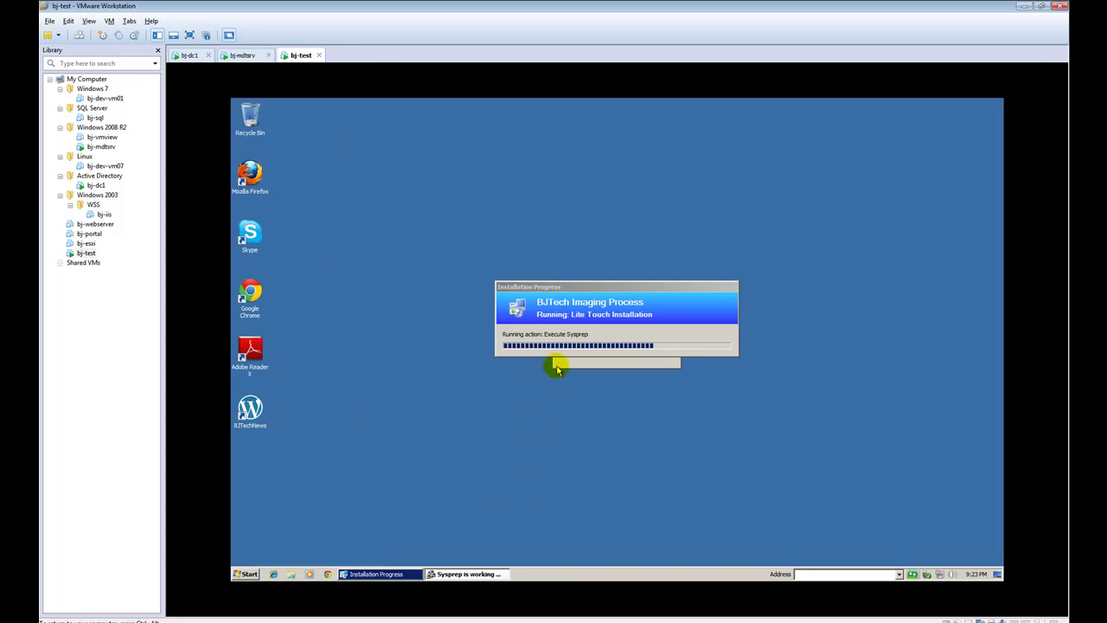
drag(563, 294, 566, 223)
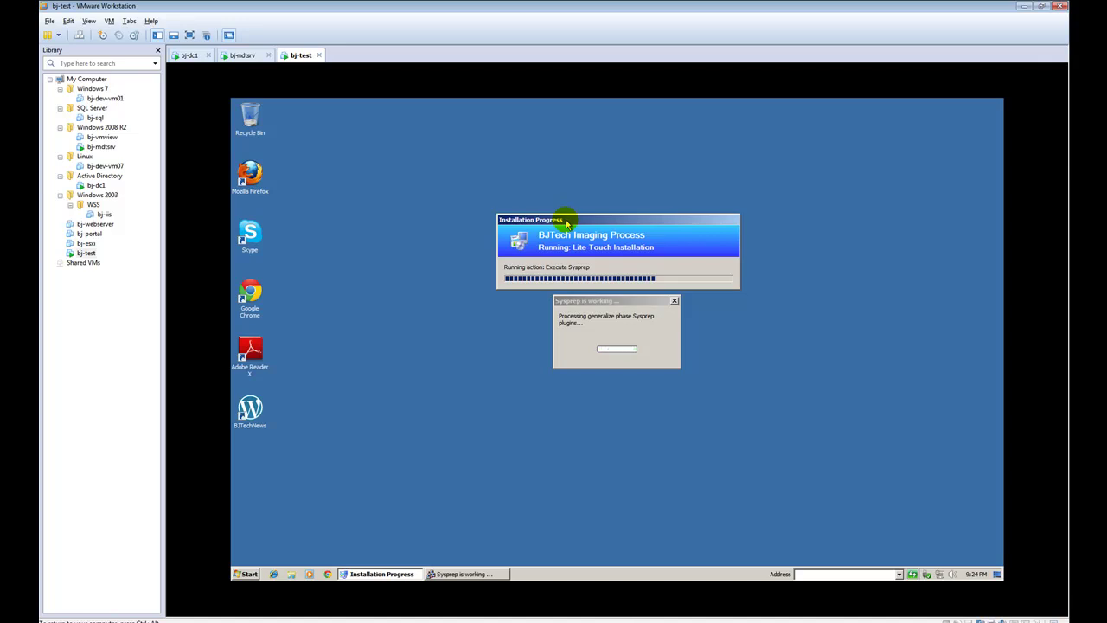
On bj-mdtsrv, minimize Deployment Workbench and WDS and close the RemoteInstall folder window
click(230, 54)
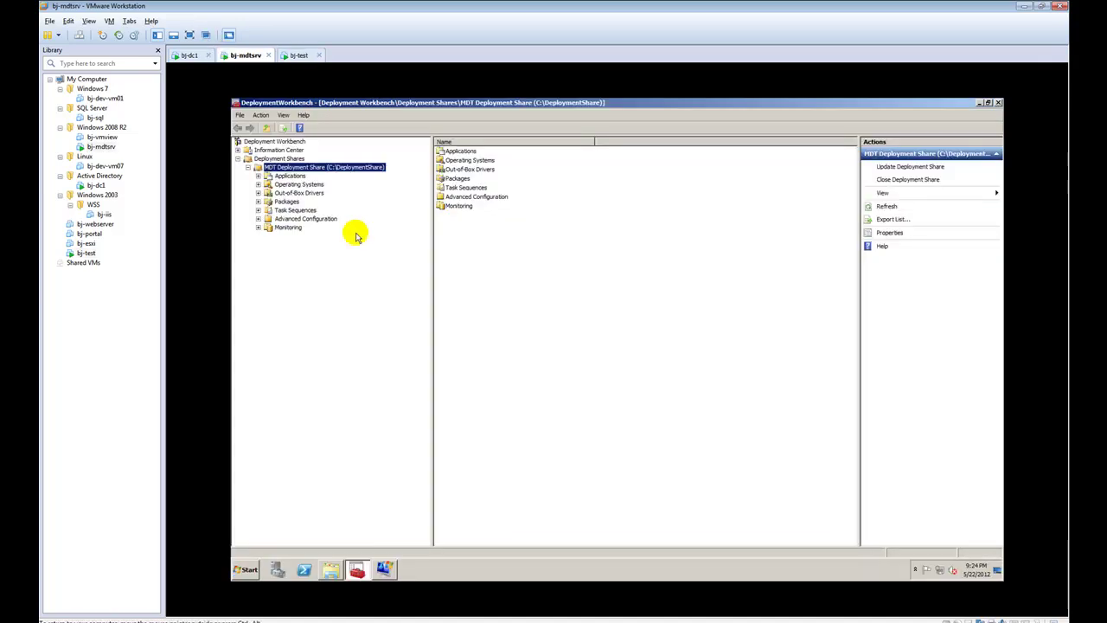
click(980, 103)
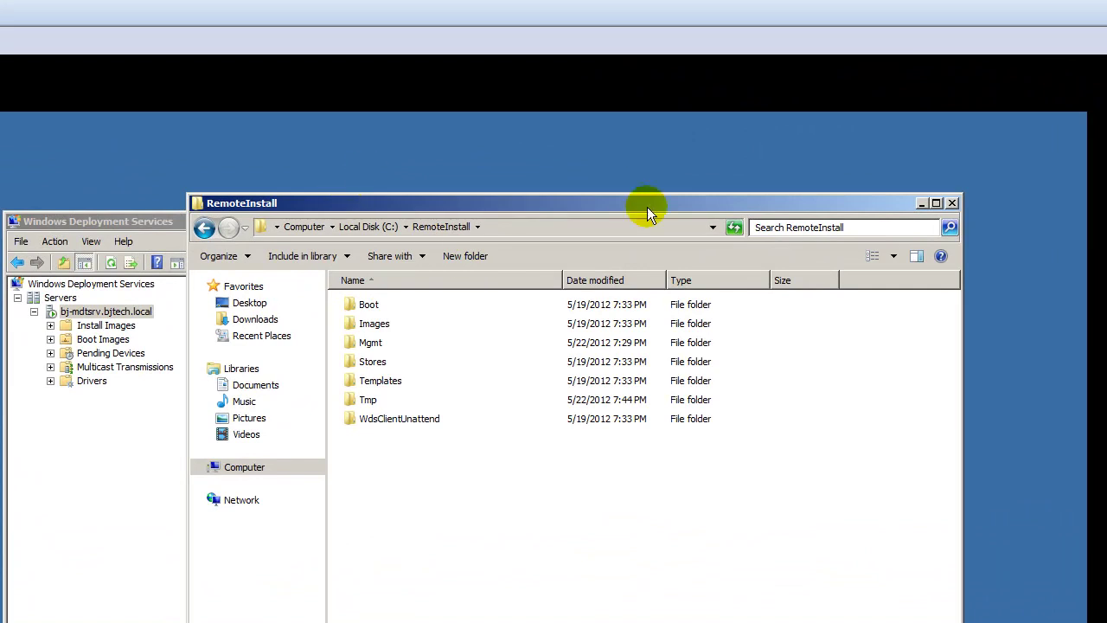
click(953, 203)
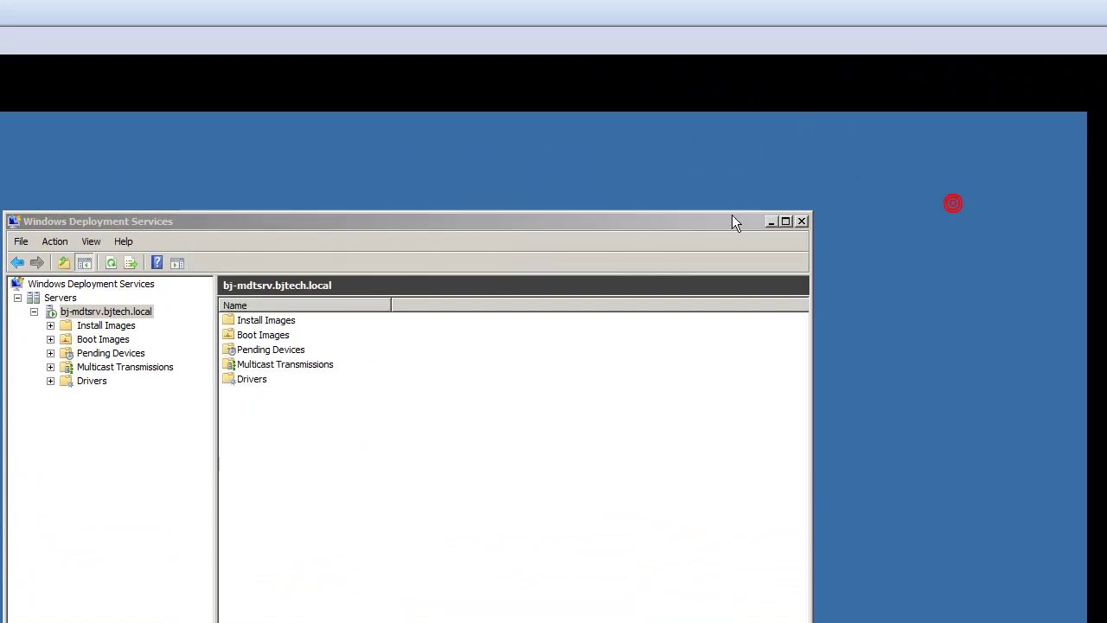
click(775, 222)
click(450, 270)
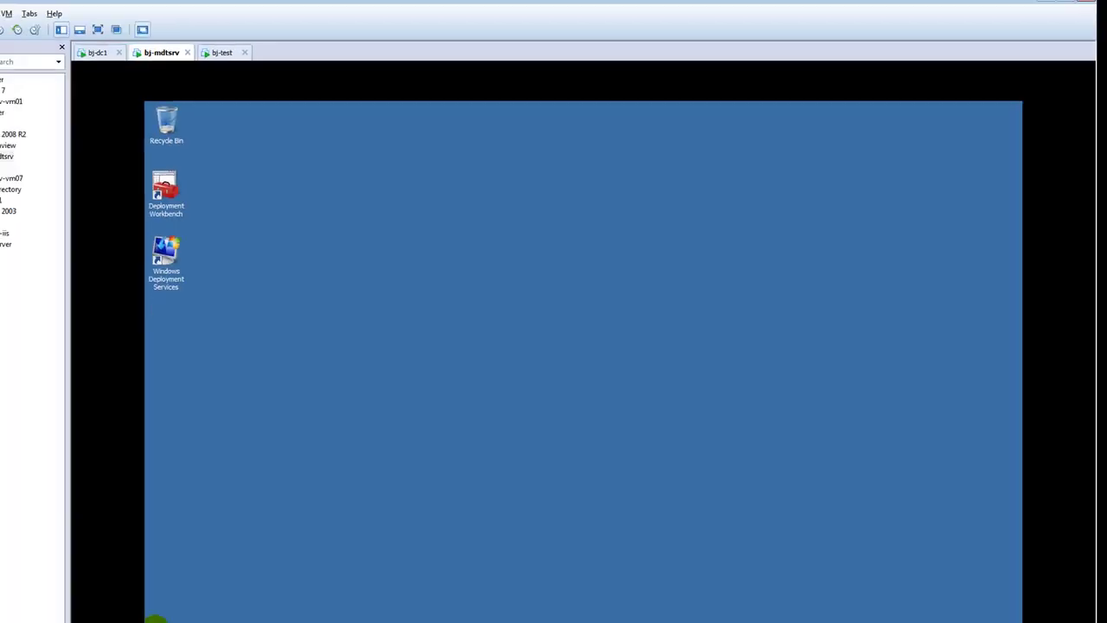
Open the empty C:\DeploymentShare\Captures folder, then check bj-test's Create WIM progress
click(161, 620)
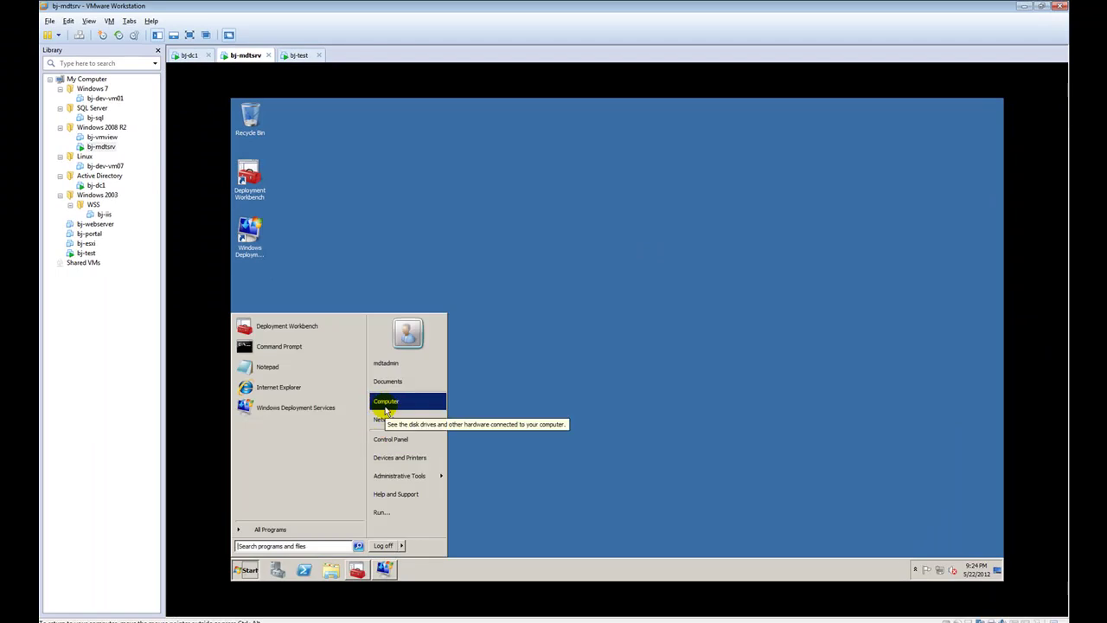
click(318, 448)
double_click(556, 227)
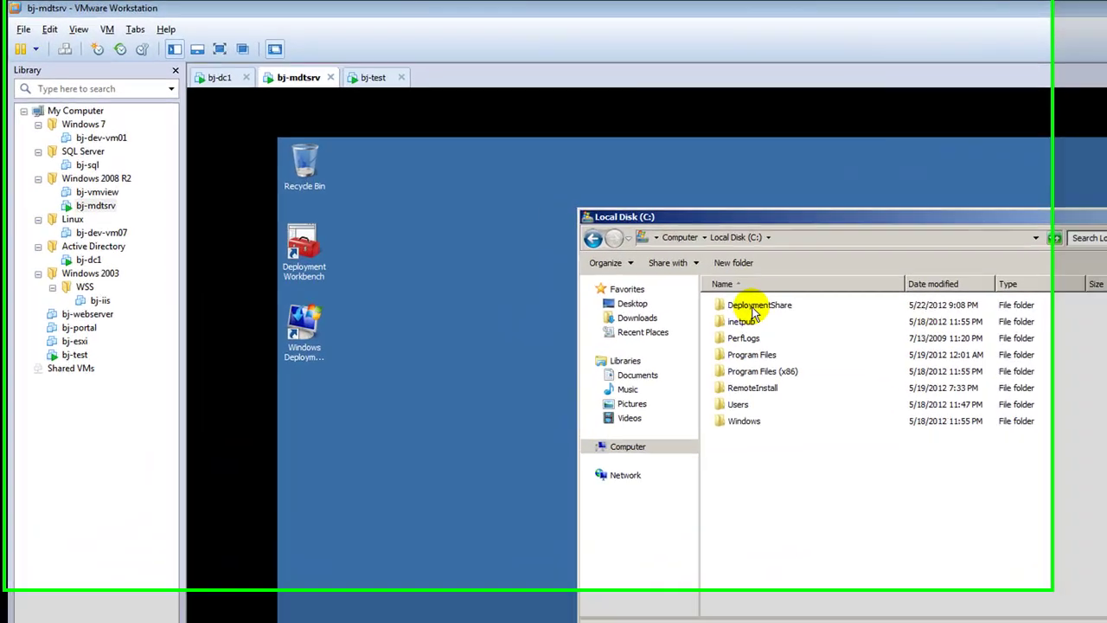
double_click(567, 217)
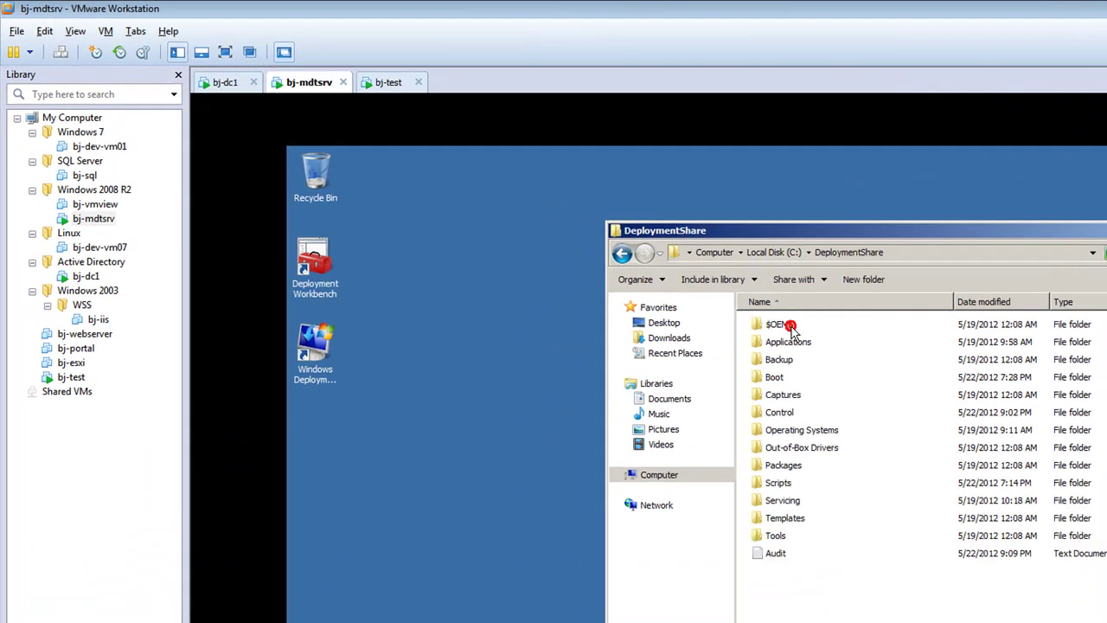
double_click(781, 396)
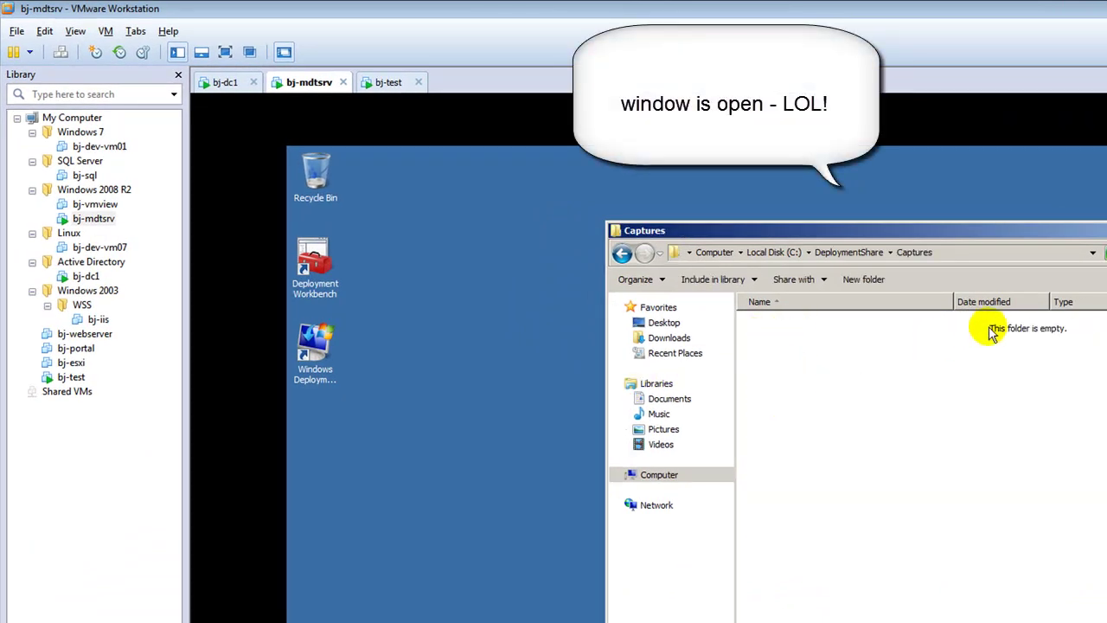
click(383, 82)
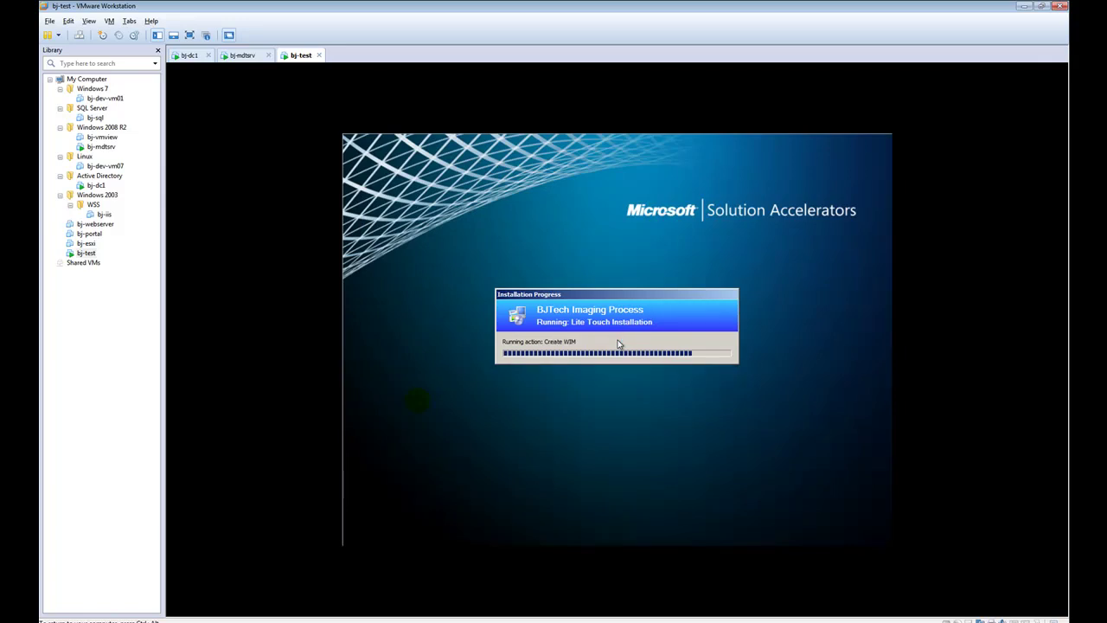
On bj-mdtsrv, check goldenImg.wim and show Task Sequences > Capture OS in Deployment Workbench
click(242, 54)
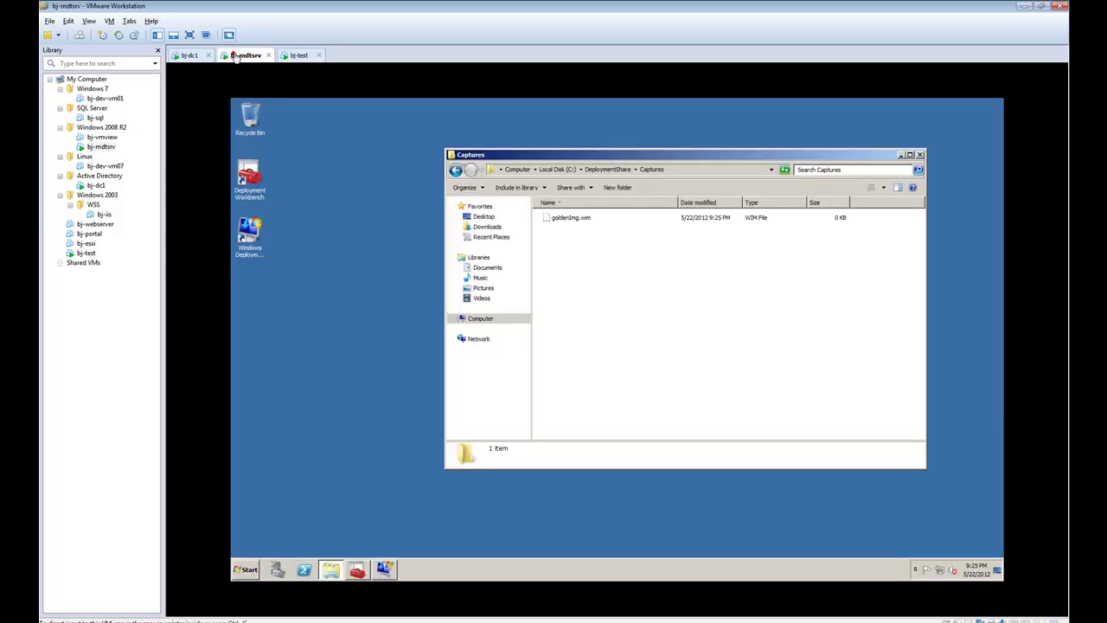
click(590, 222)
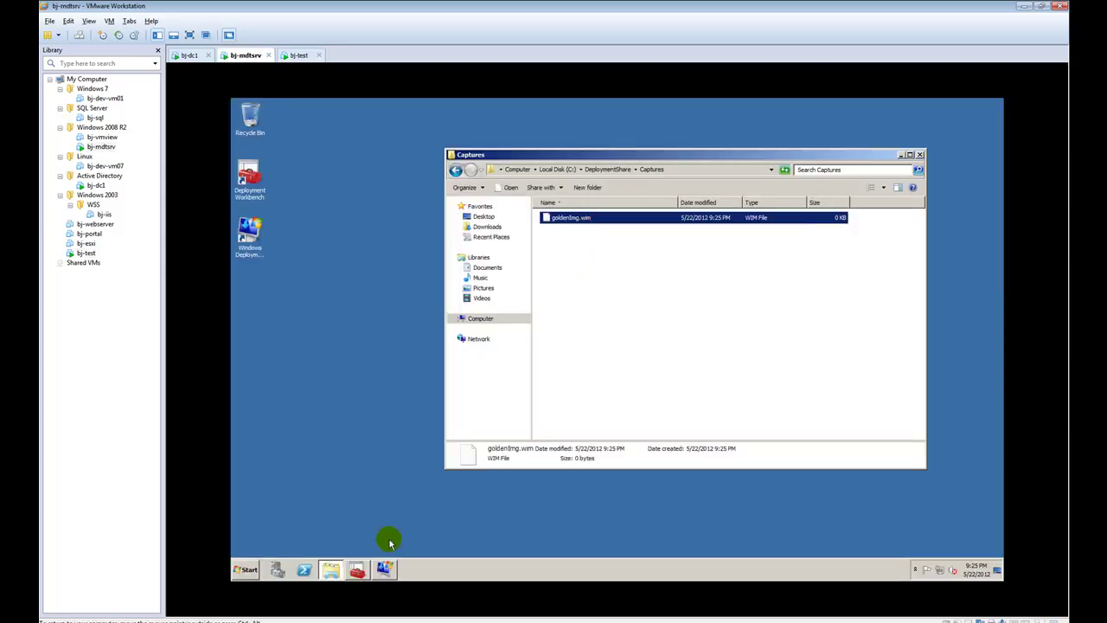
click(357, 570)
click(278, 211)
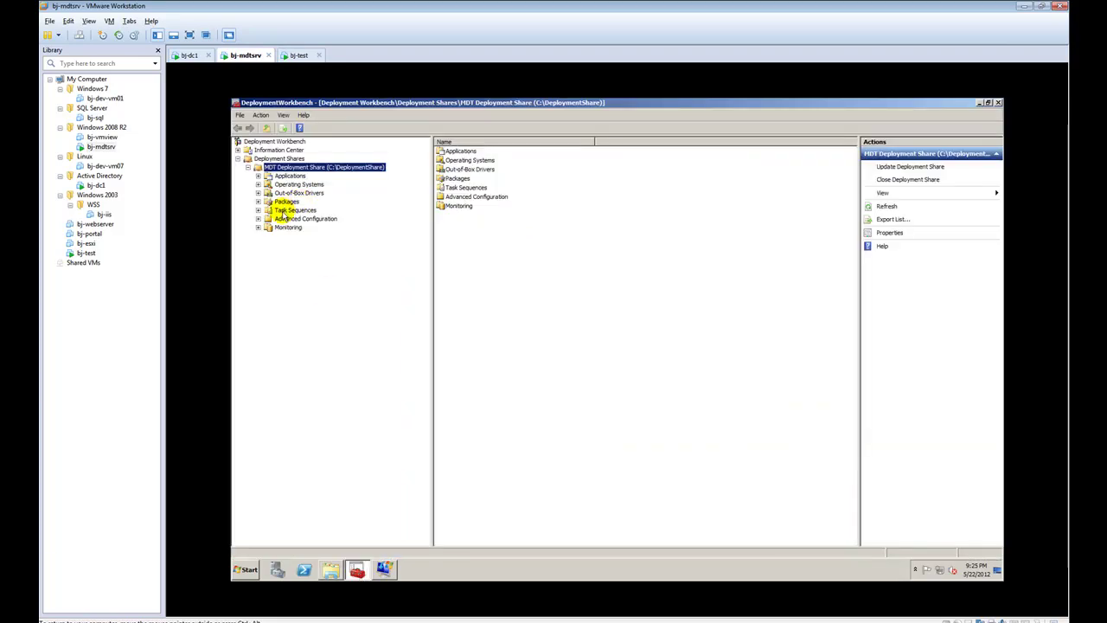
click(258, 210)
click(299, 226)
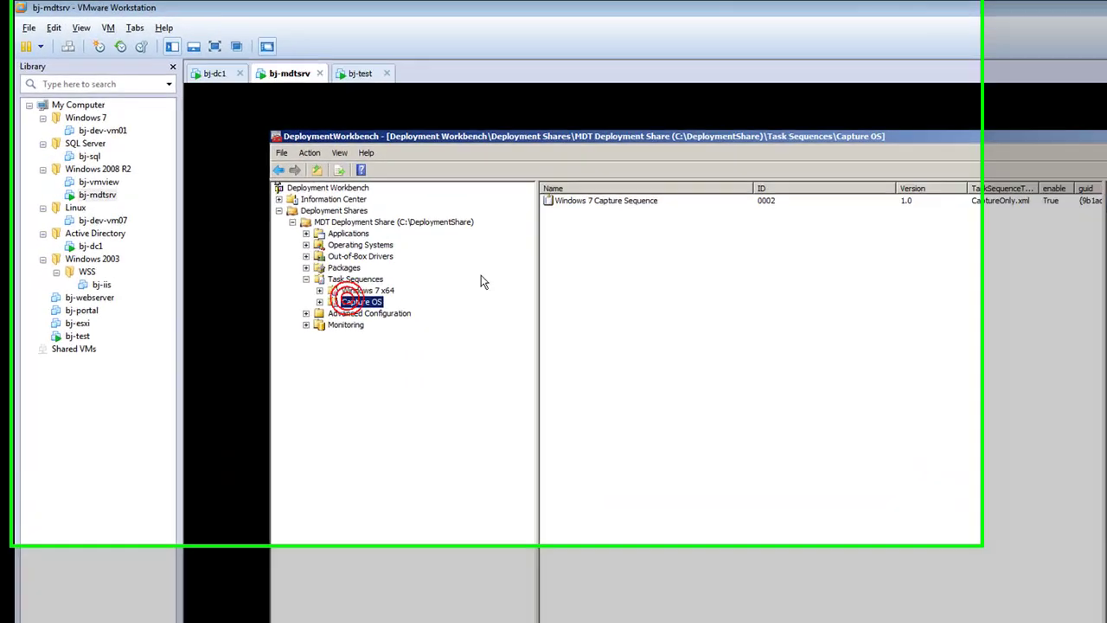
Review the Windows 7 Capture Sequence steps from Execute Sysprep through Create WIM, then close
right_click(672, 230)
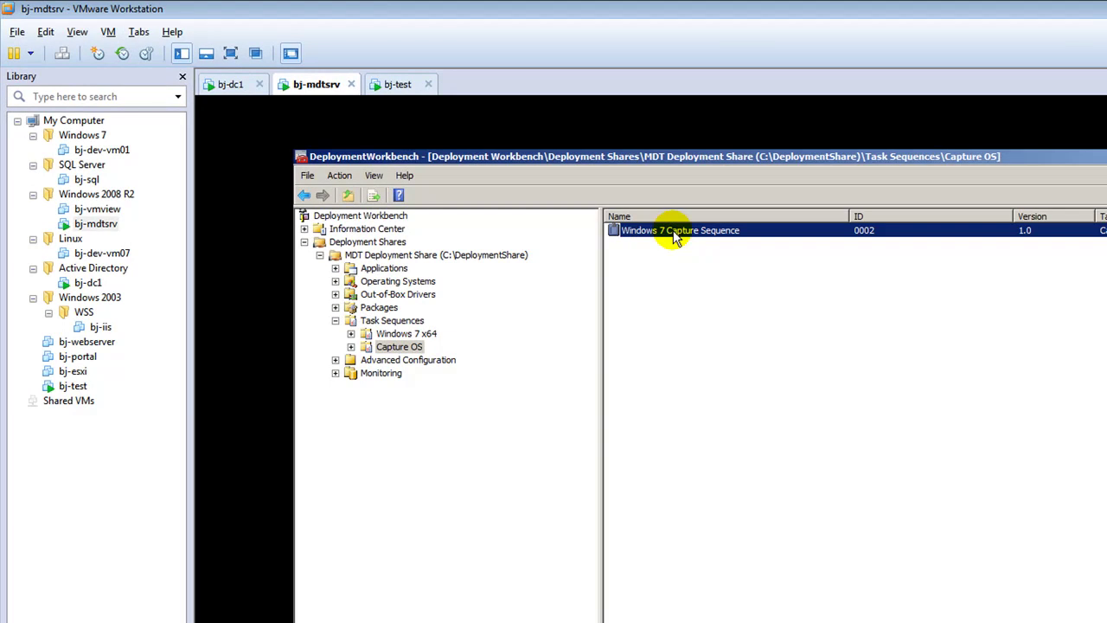
click(708, 302)
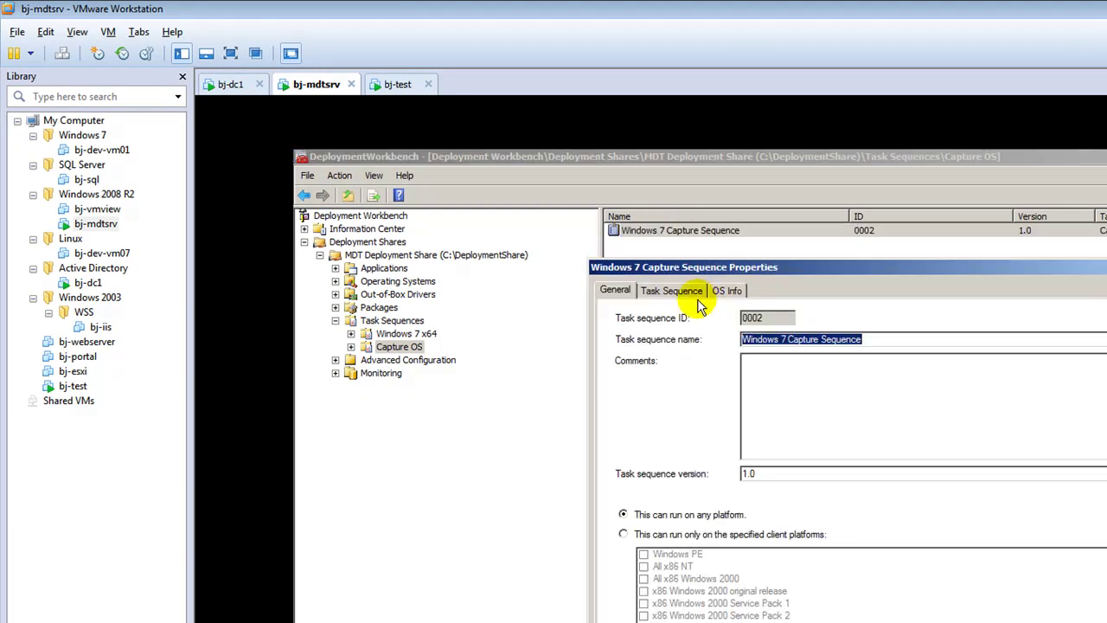
click(681, 294)
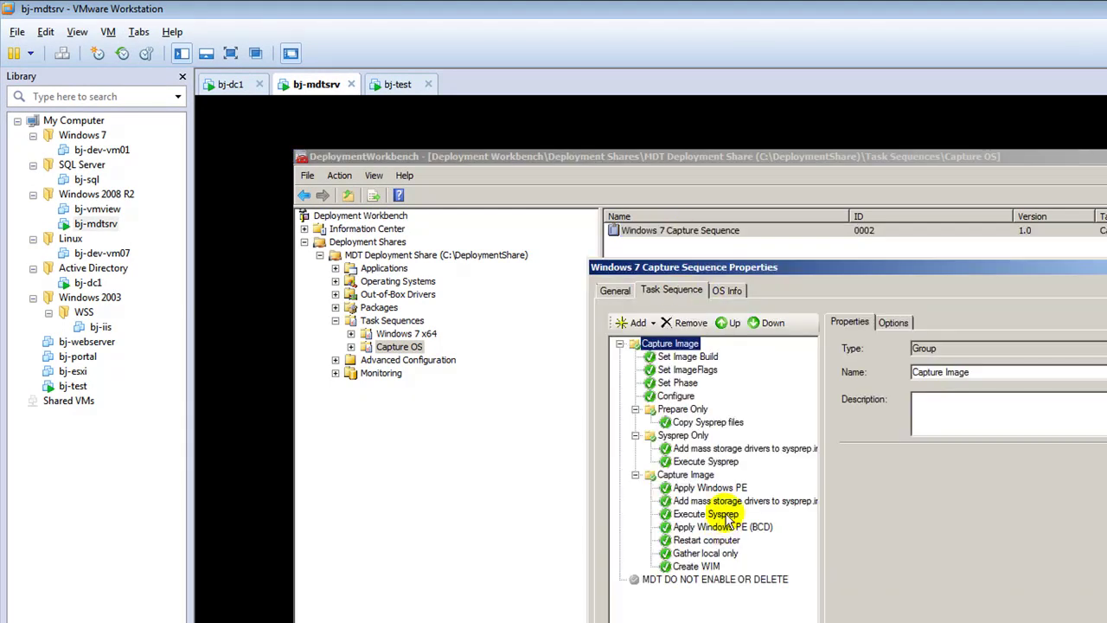
click(727, 515)
click(725, 527)
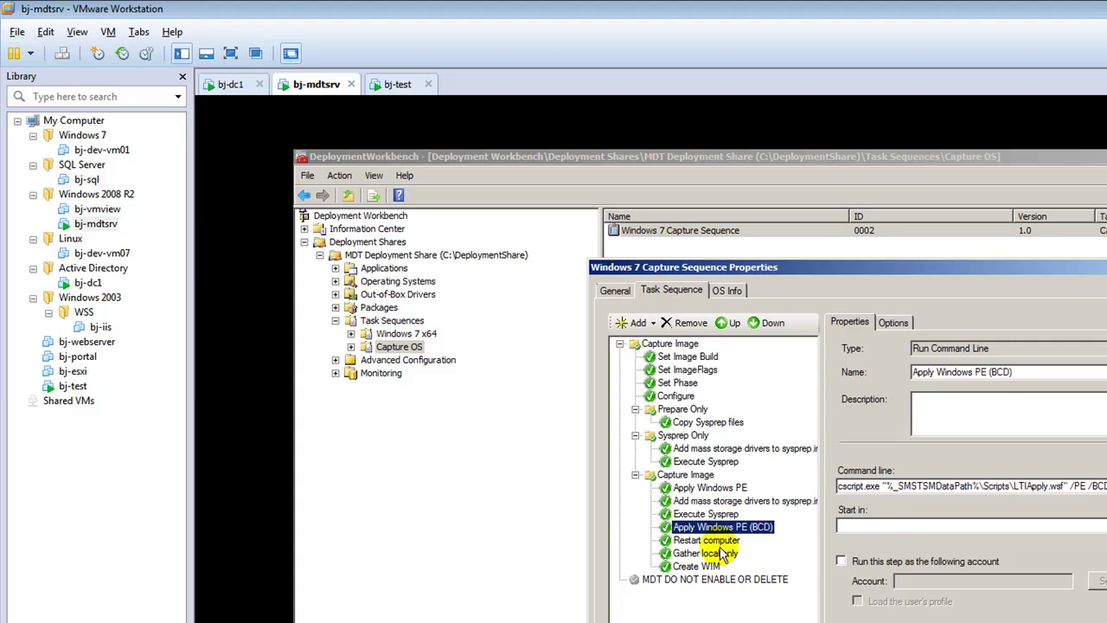
click(721, 539)
click(719, 554)
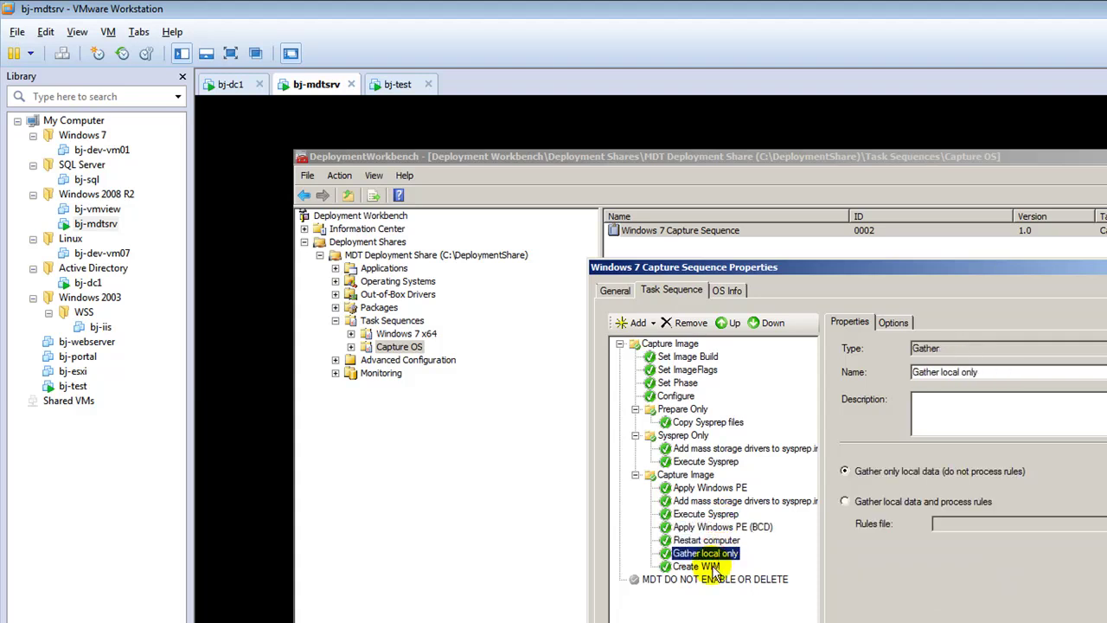
click(713, 567)
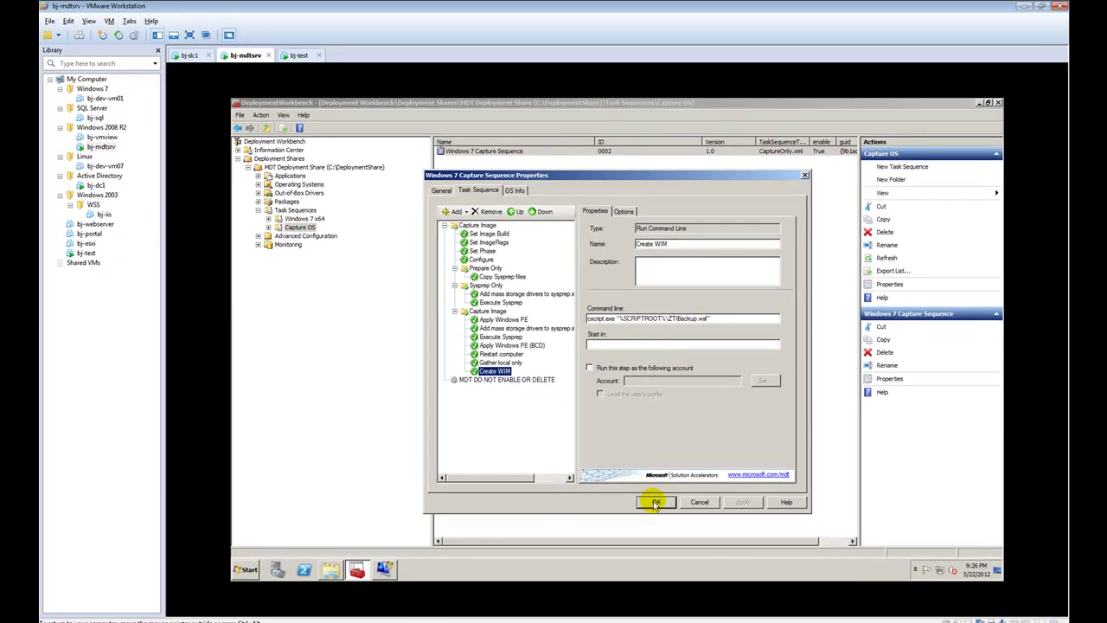
click(655, 502)
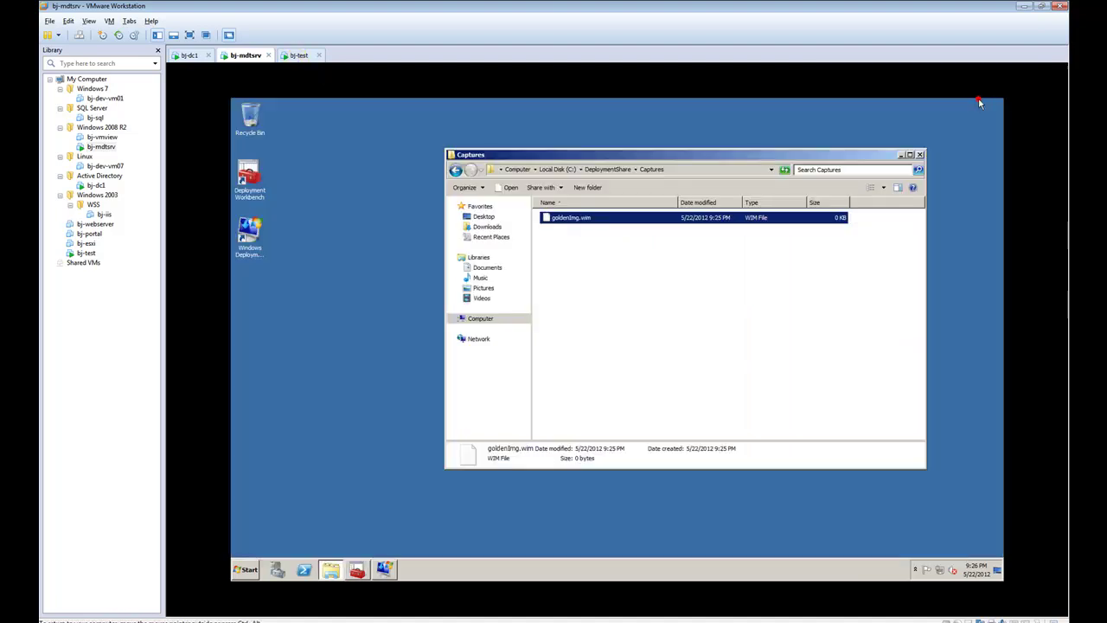
Hide Deployment Workbench, refresh the Captures folder, and check bj-test's capture progress
click(979, 102)
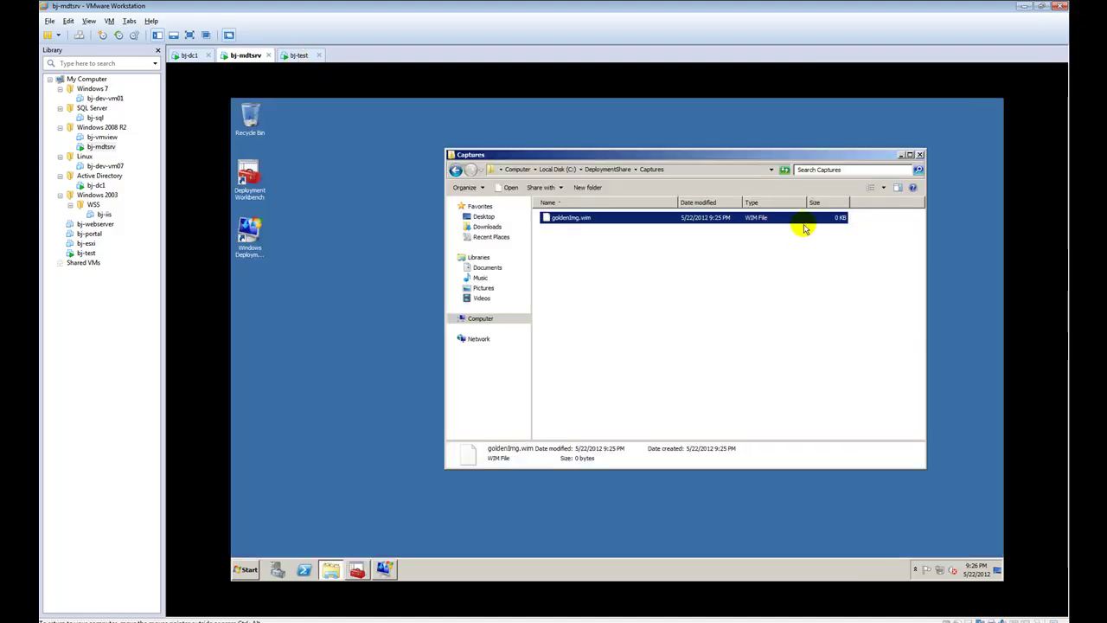
click(718, 265)
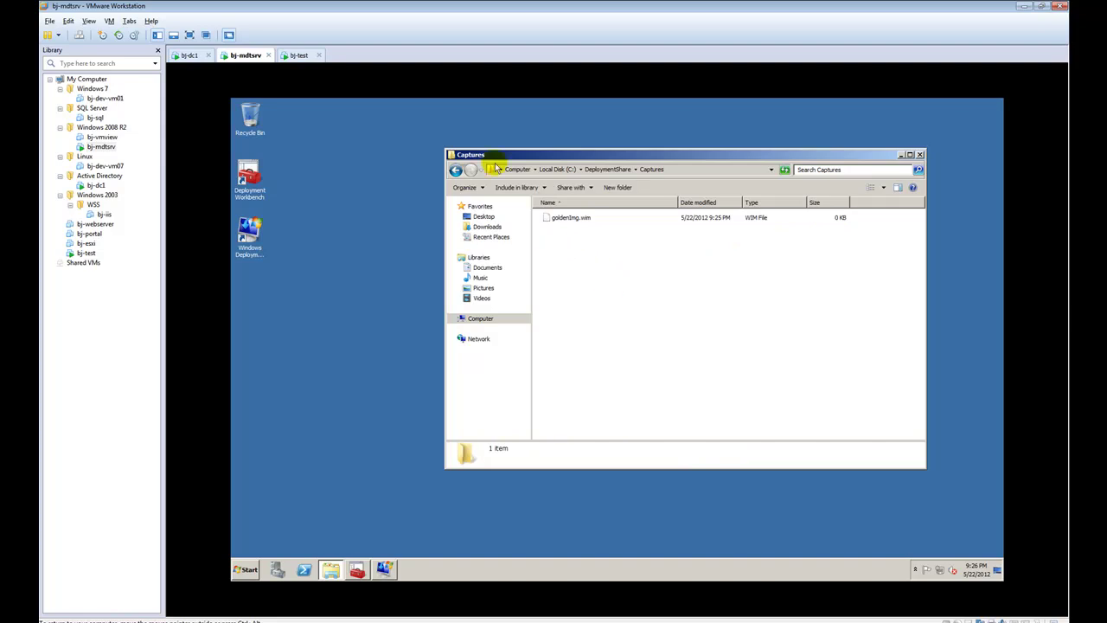
click(455, 170)
click(469, 171)
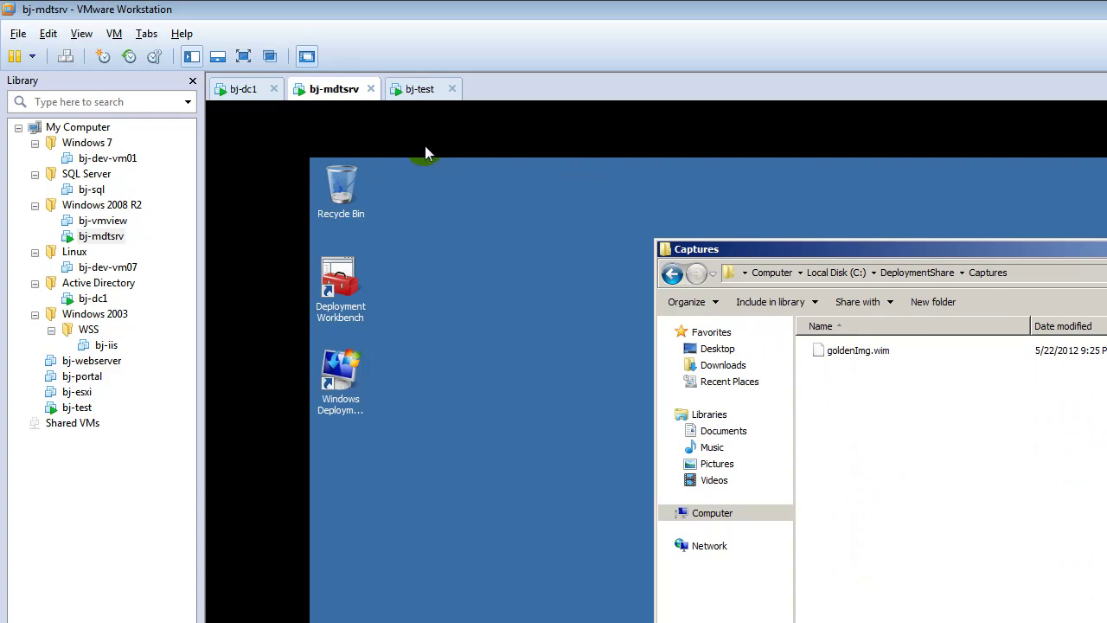
click(419, 89)
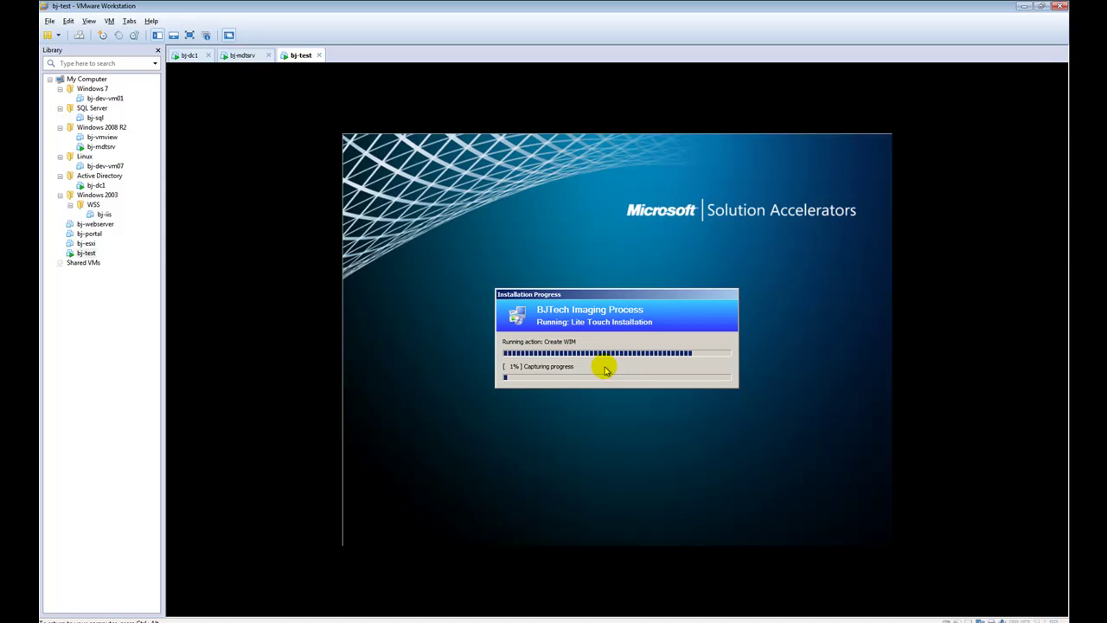
Refresh Captures on bj-mdtsrv again and watch bj-test until the success summary with 0 errors appears
click(242, 56)
click(568, 274)
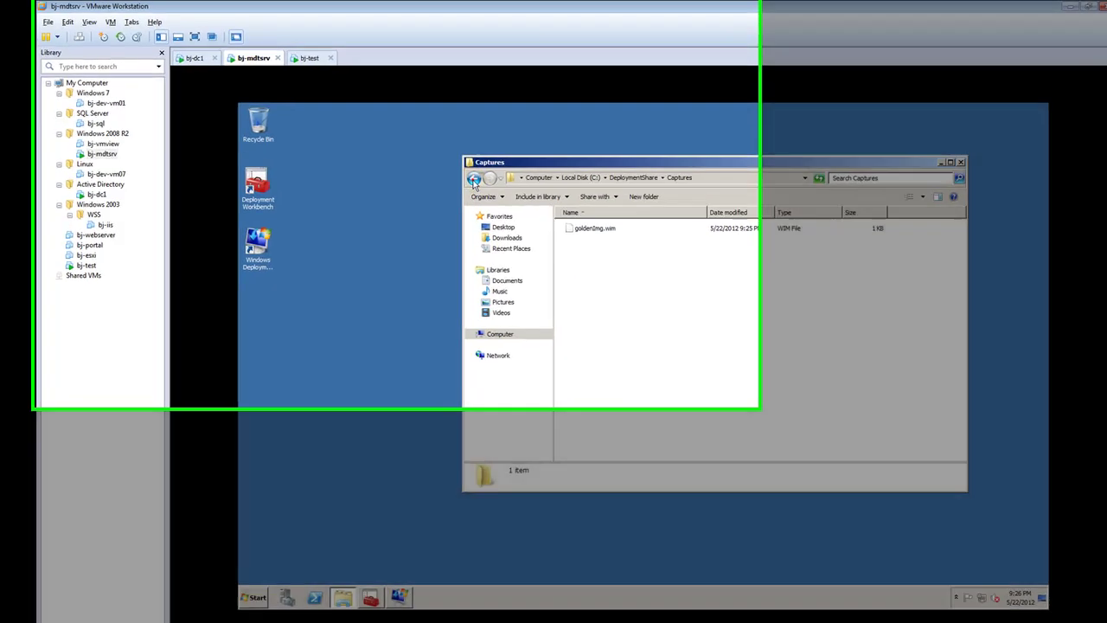
click(452, 171)
double_click(572, 263)
click(420, 90)
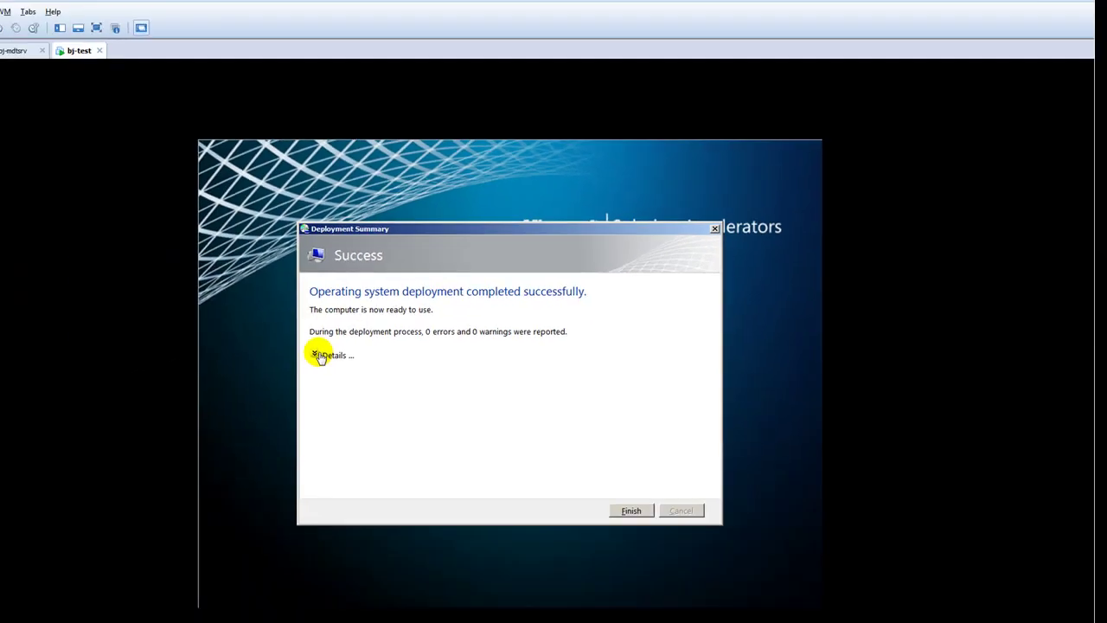
Finish bj-test's deployment summary and confirm goldenImg.wim in Captures is now 2.98 GB
click(316, 355)
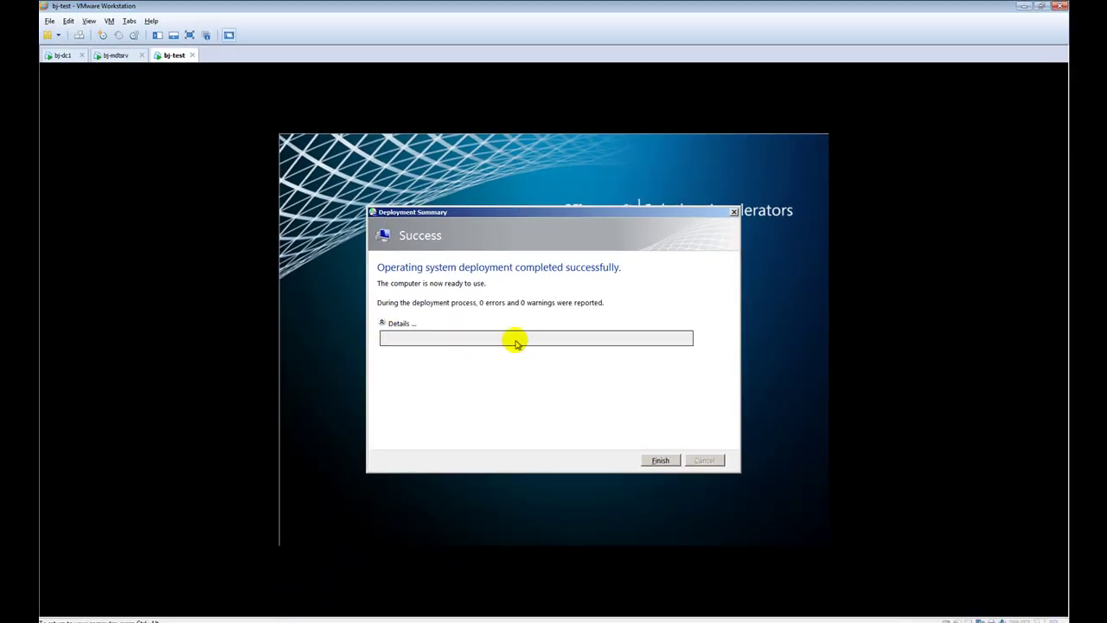
click(656, 460)
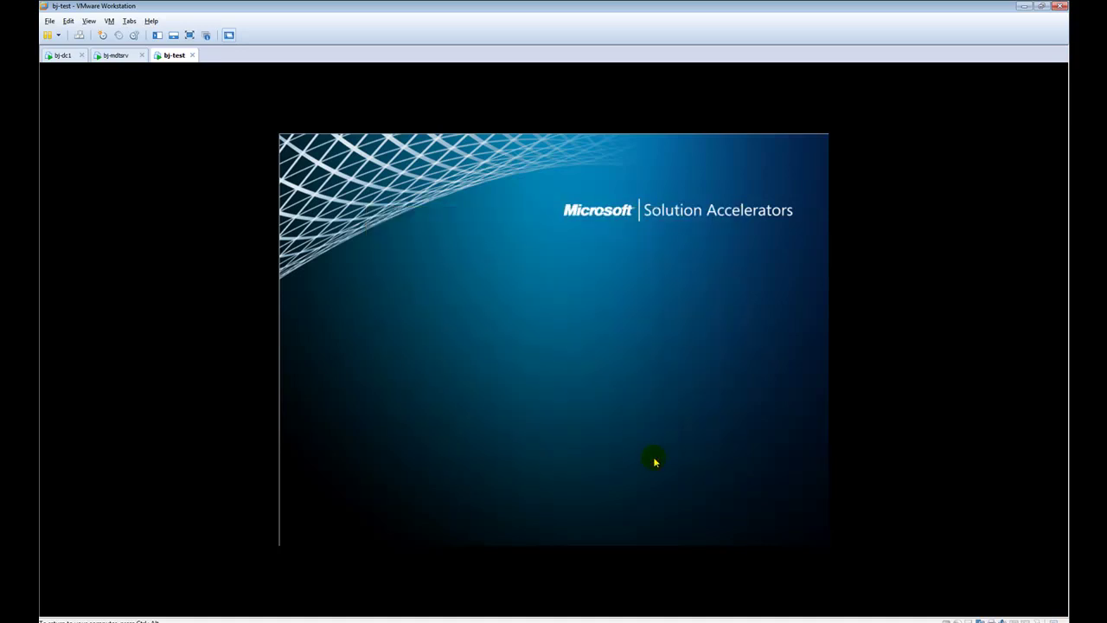
click(116, 55)
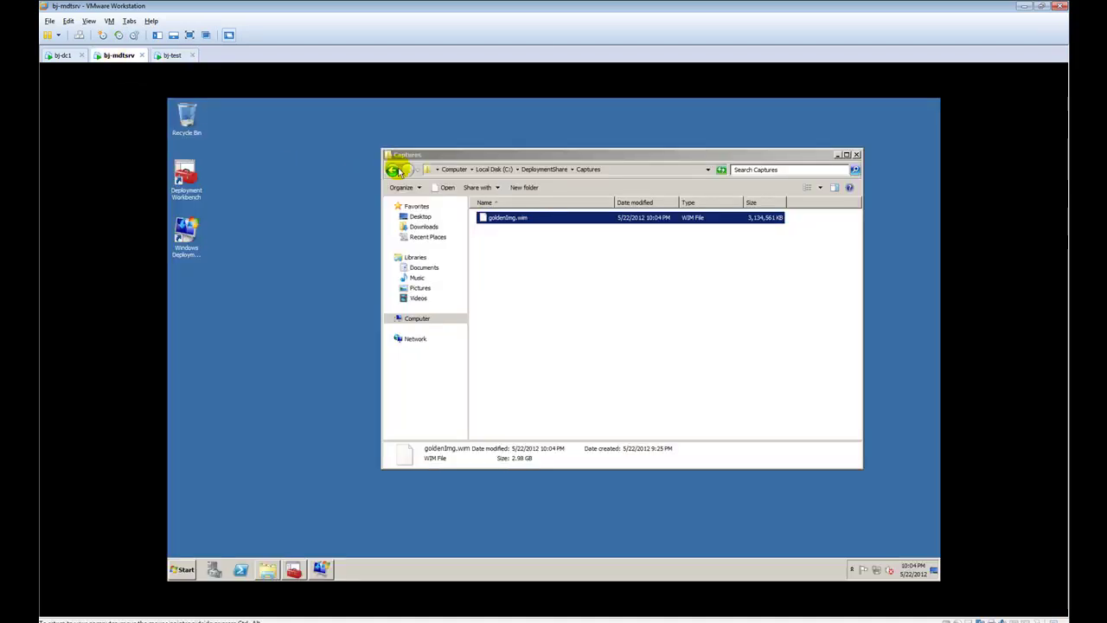
click(394, 170)
click(408, 172)
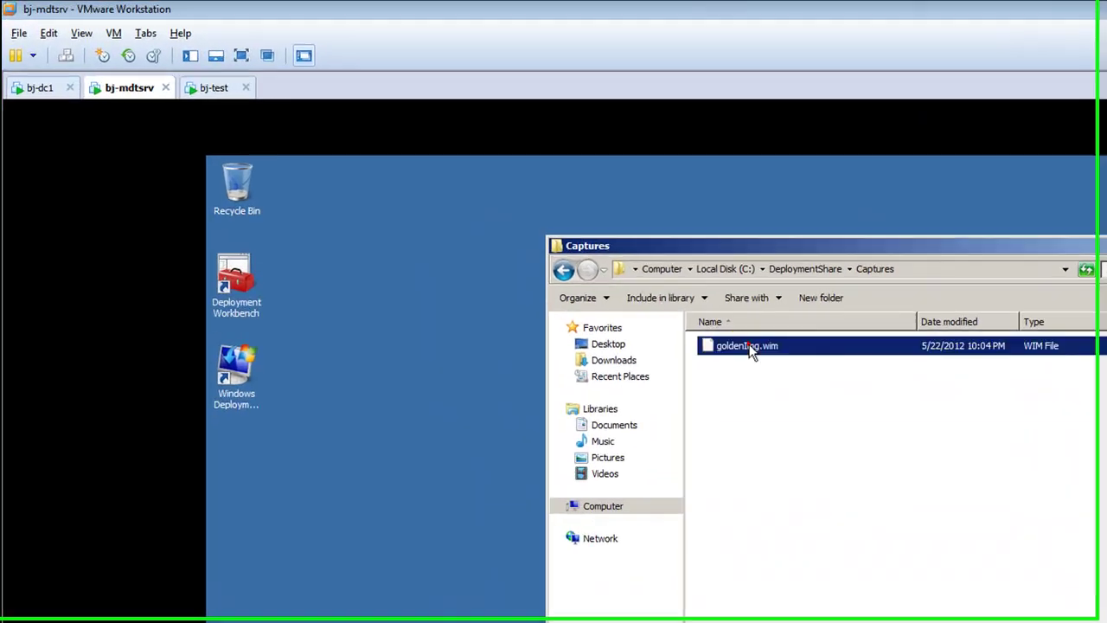
click(510, 218)
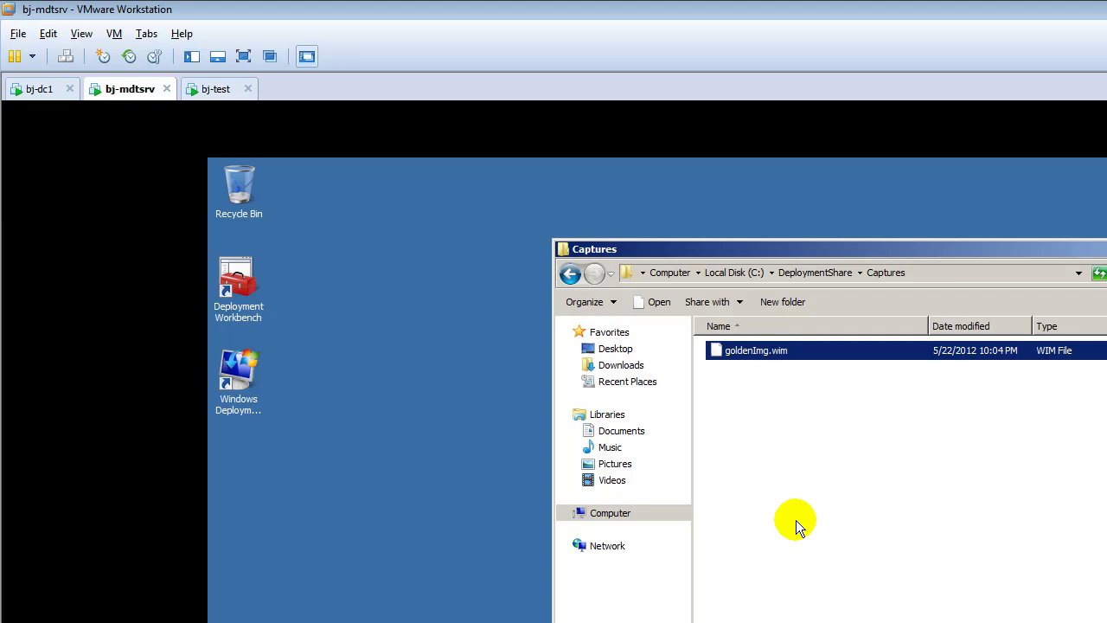
click(788, 488)
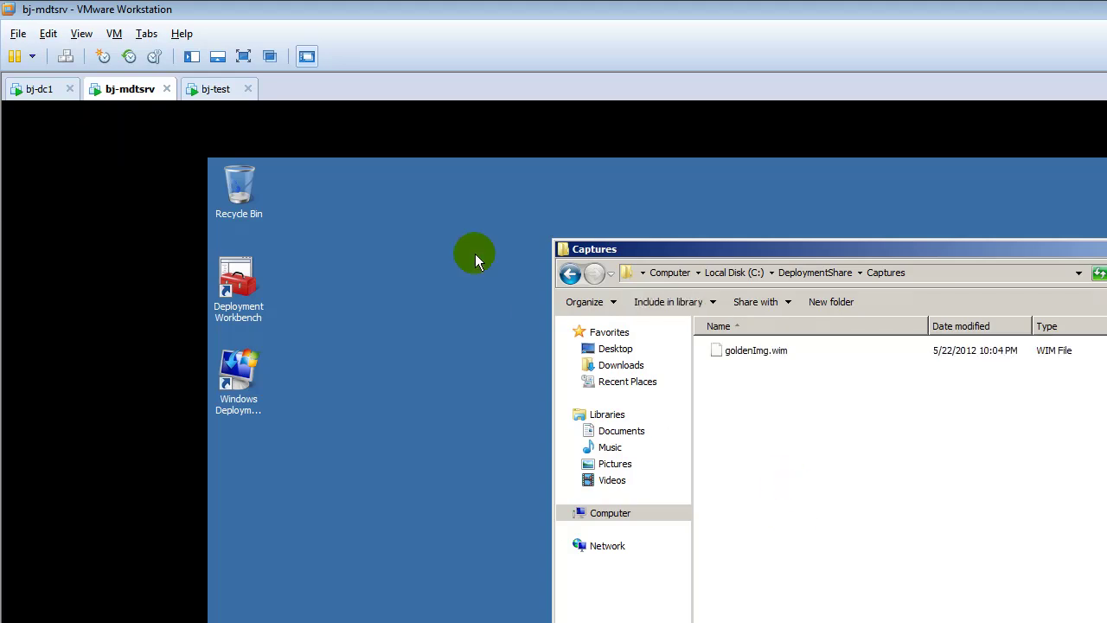
Glance at bj-test rebooting, then close Captures on bj-mdtsrv and restore Deployment Workbench
click(210, 89)
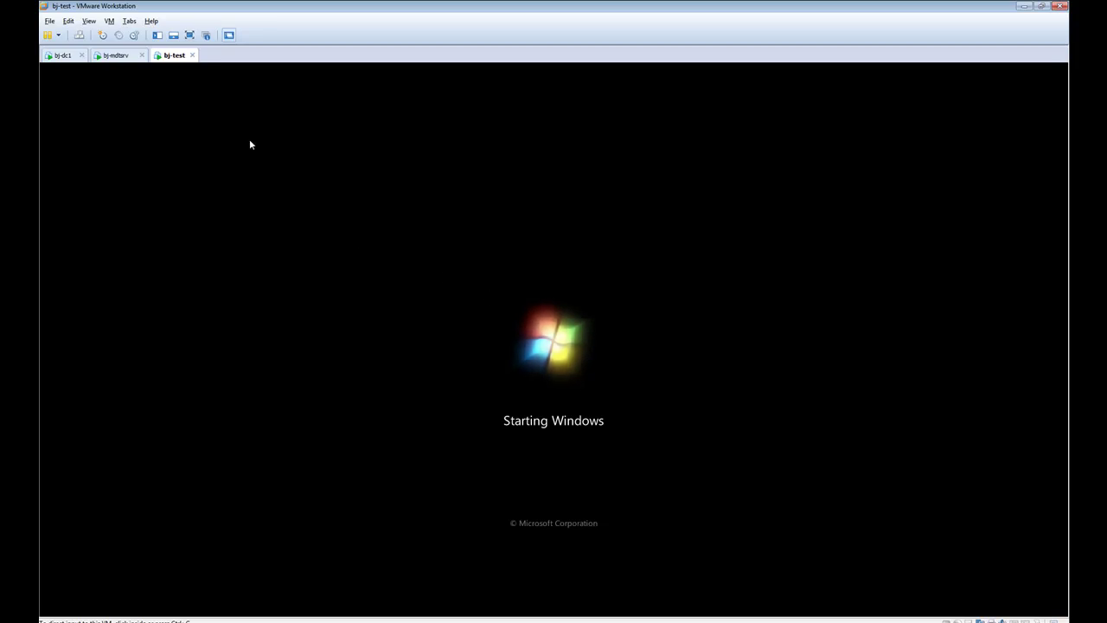
click(115, 54)
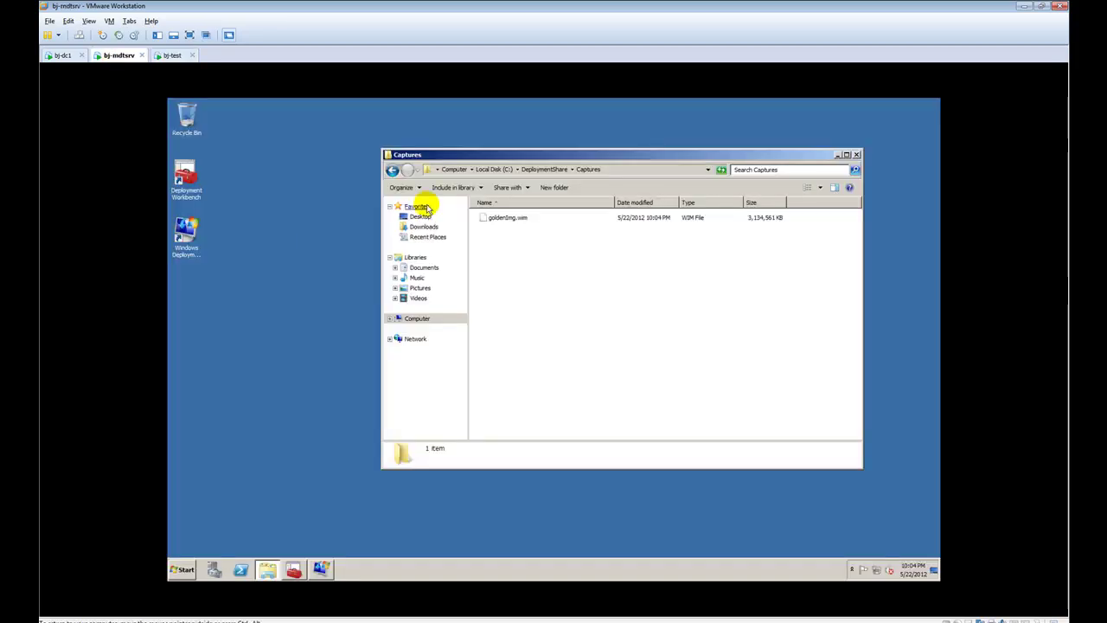
click(854, 155)
click(292, 568)
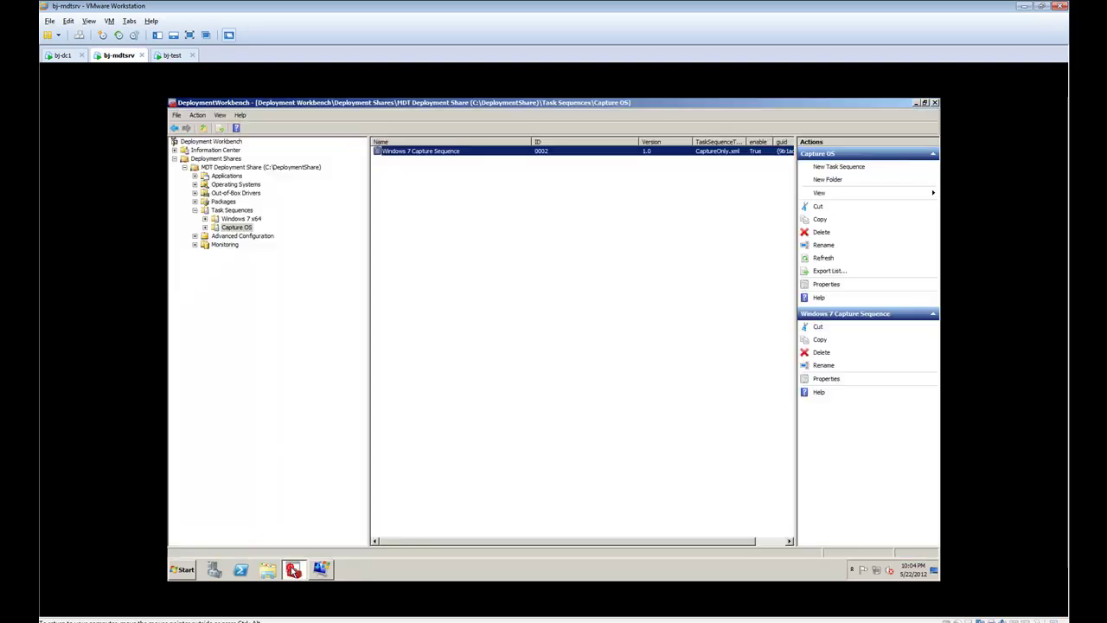
Create a new 'Capture Images' folder under Operating Systems in the MDT deployment share
click(227, 193)
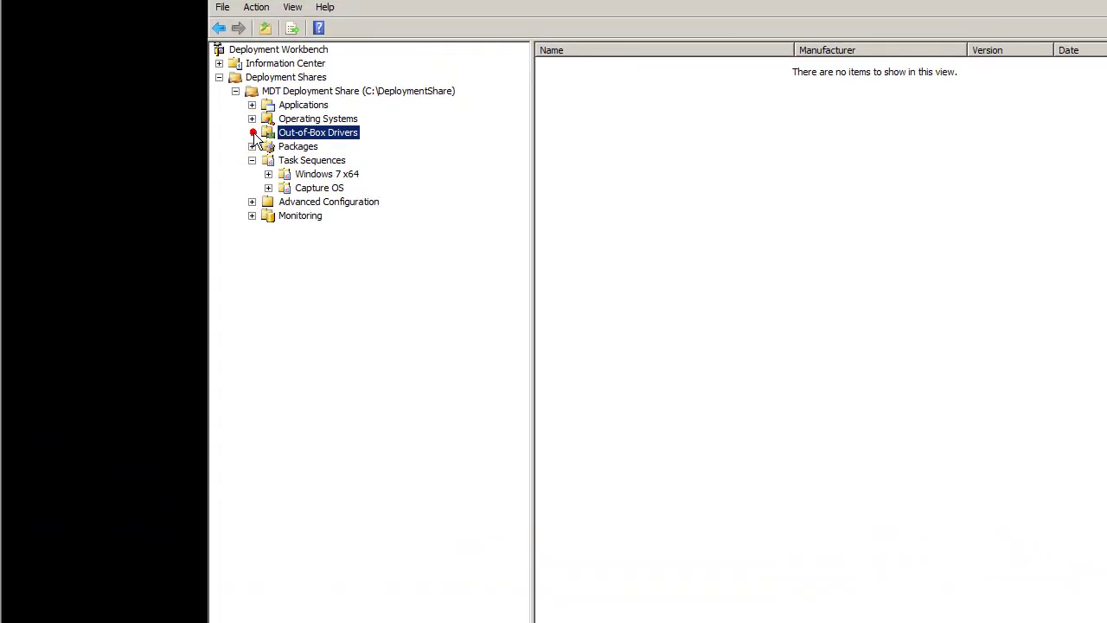
click(277, 119)
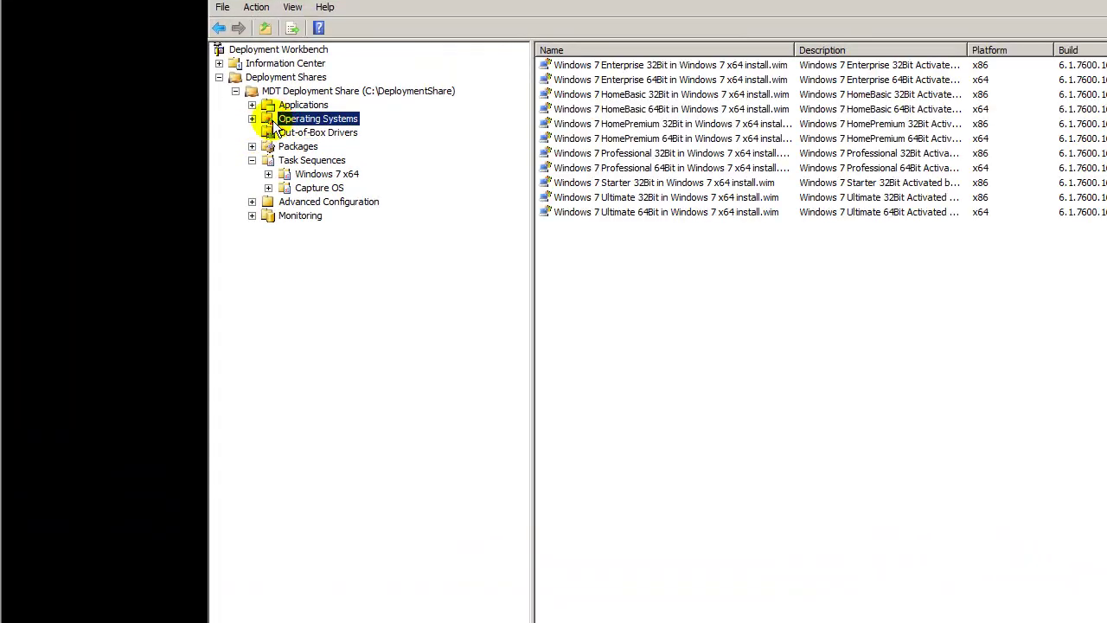
right_click(274, 121)
click(302, 142)
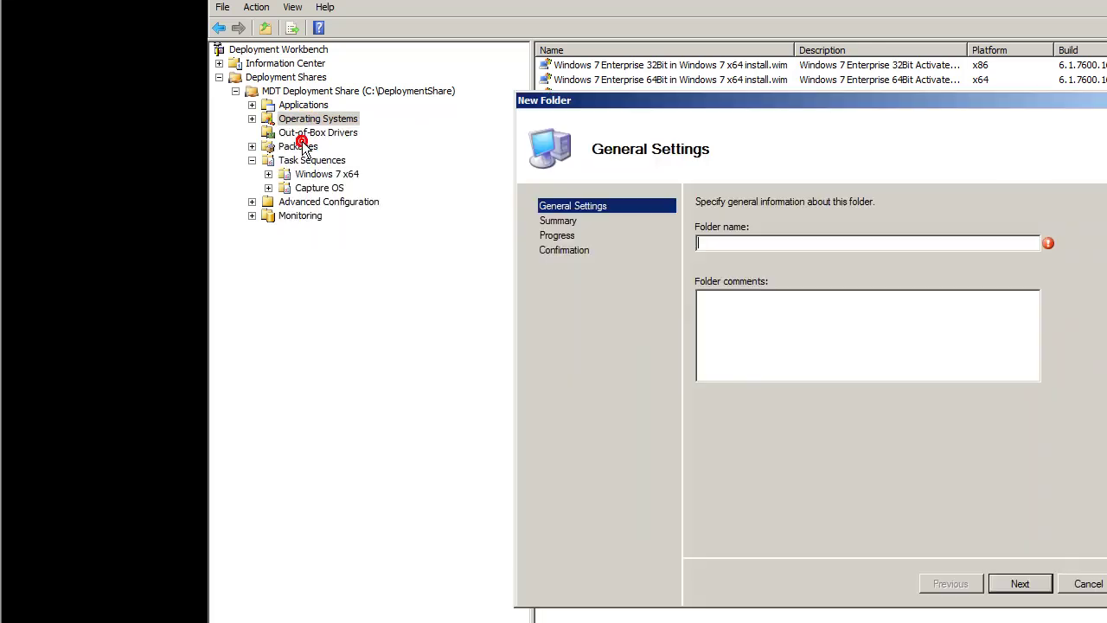
text(Capt)
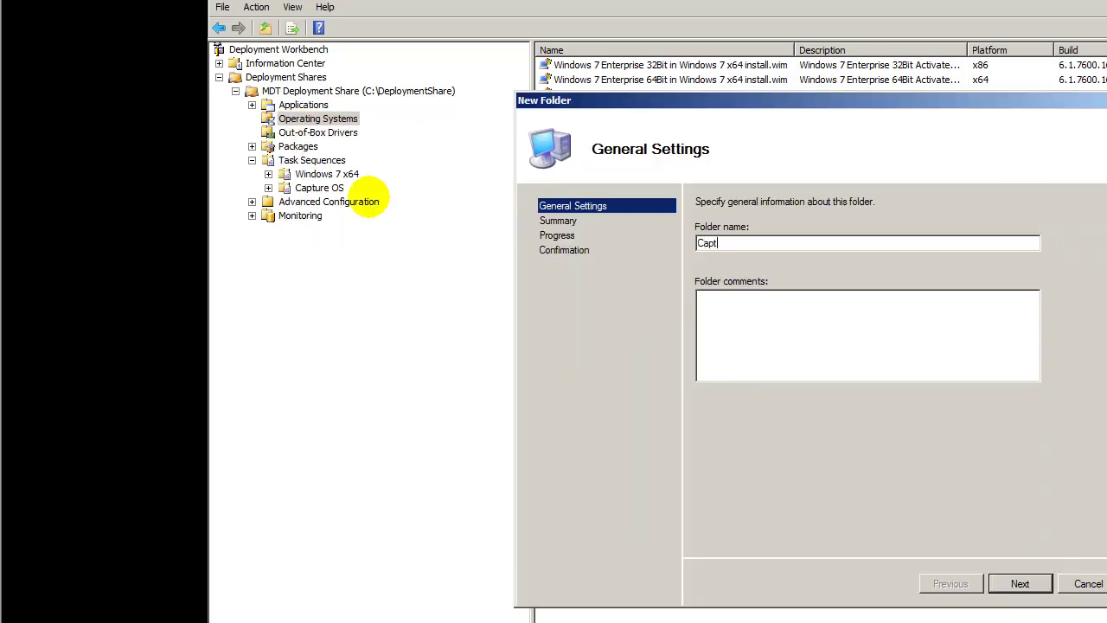
text(ure Images)
key(Return)
key(Return)
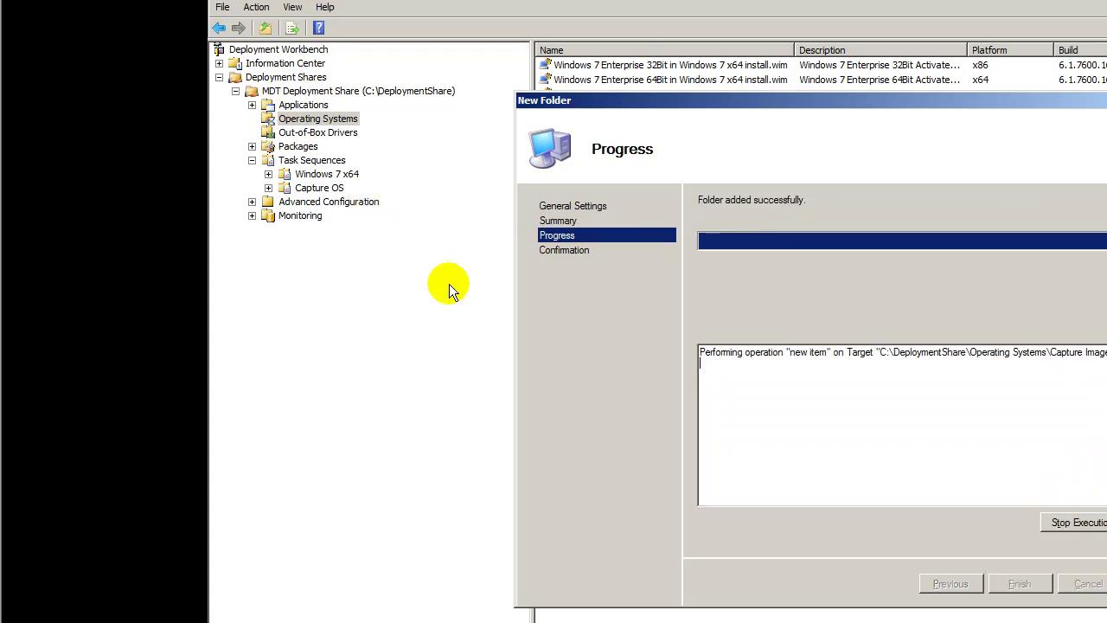
click(1018, 583)
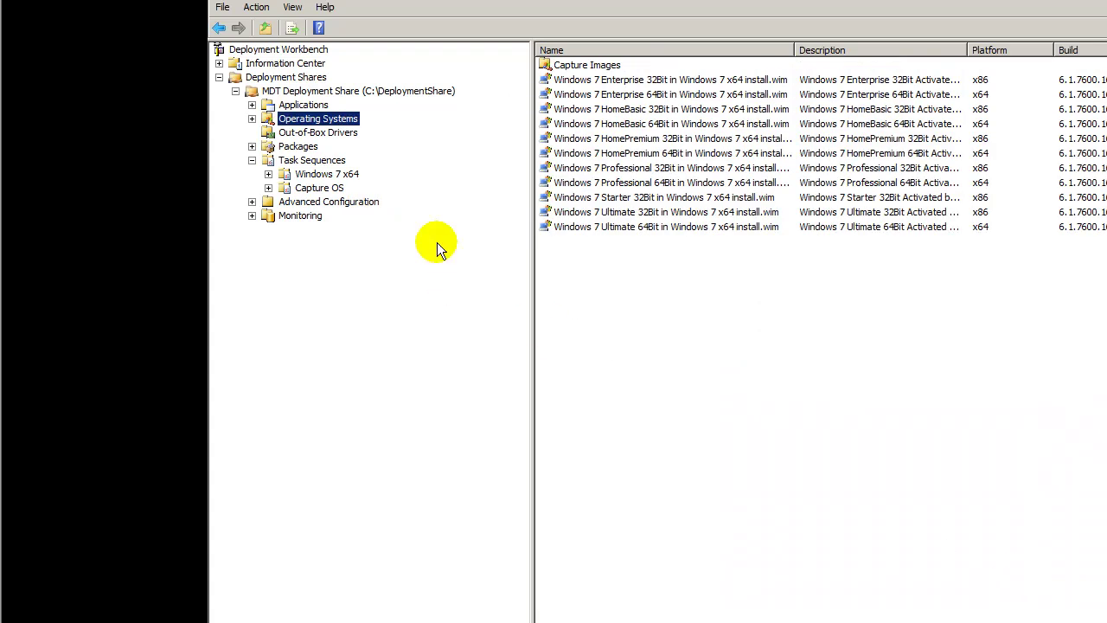
click(252, 118)
click(327, 132)
right_click(314, 132)
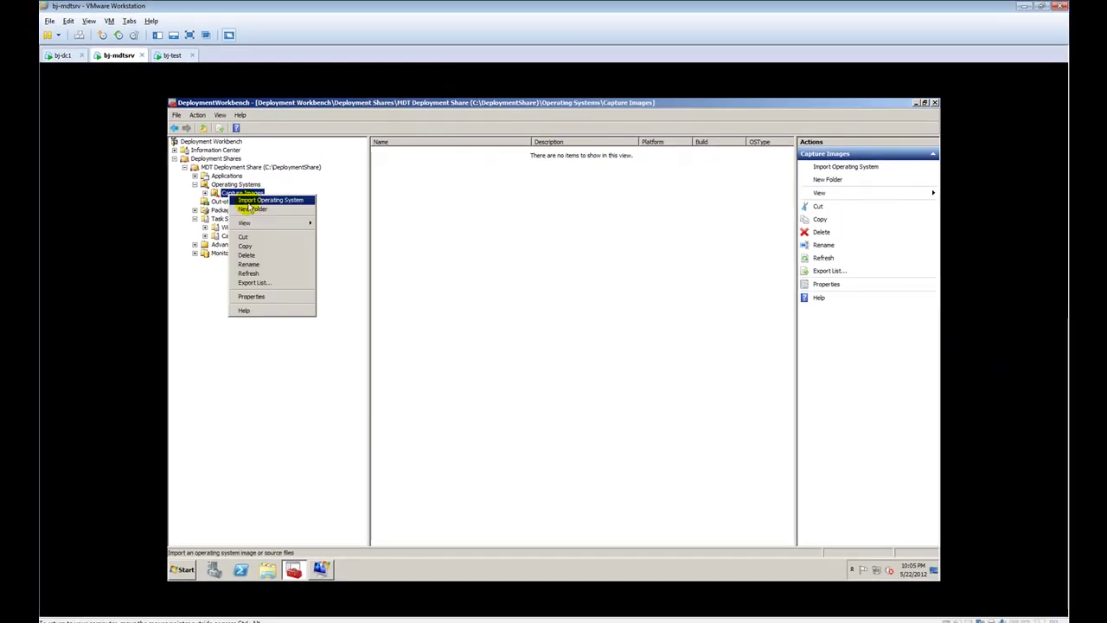
Import a custom image file, selecting C:\DeploymentShare\Captures\goldenImg.wim as the source
click(259, 200)
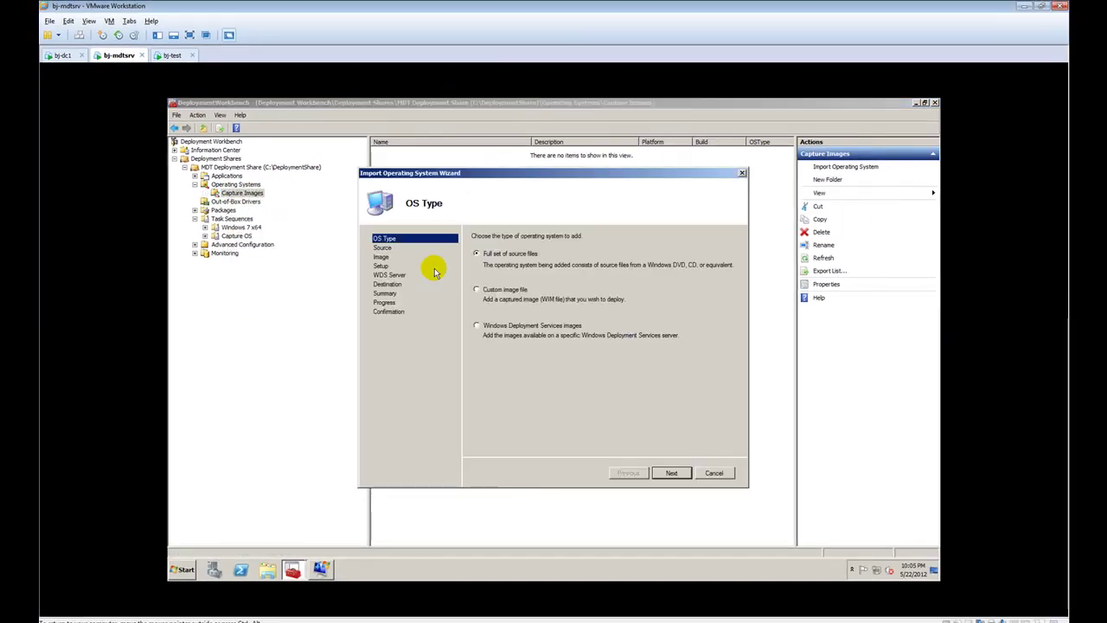
click(488, 294)
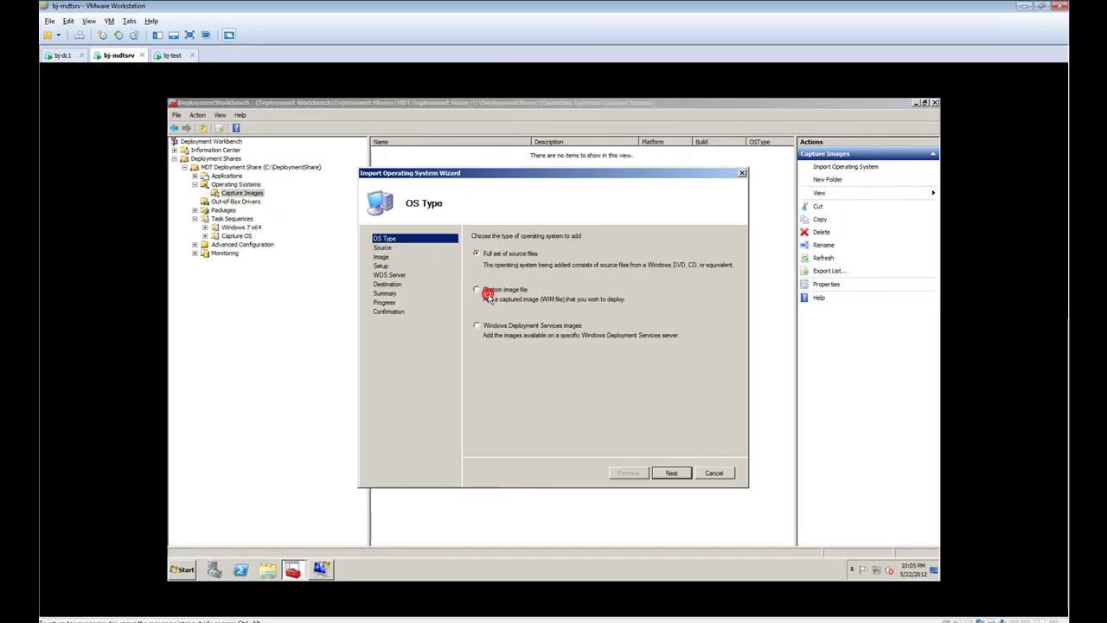
click(673, 472)
click(714, 262)
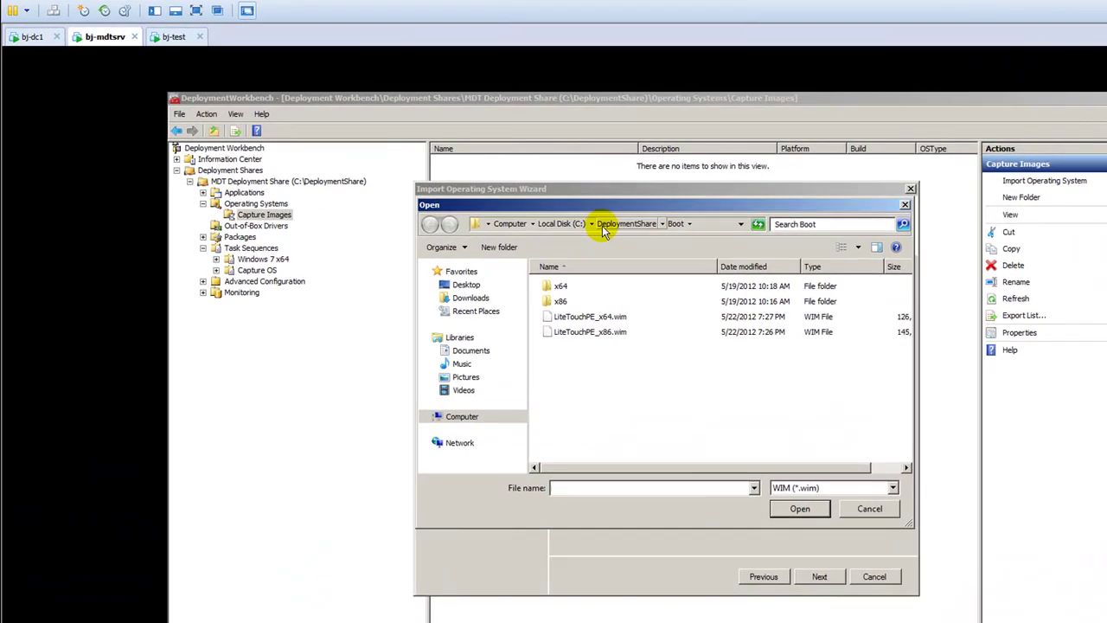
click(606, 224)
double_click(567, 351)
double_click(577, 286)
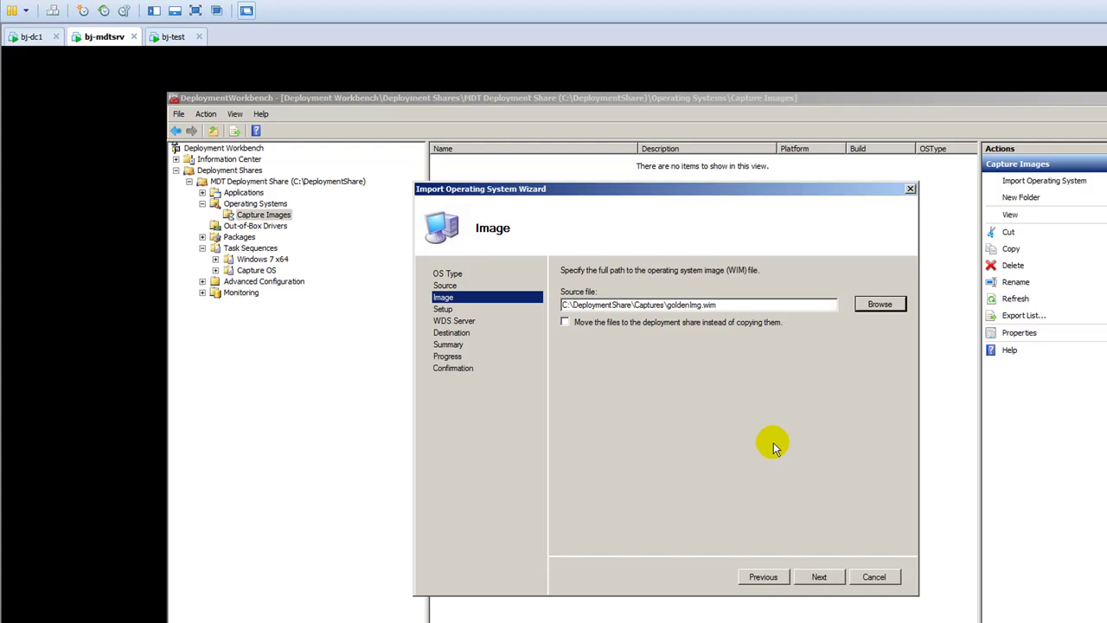
click(817, 579)
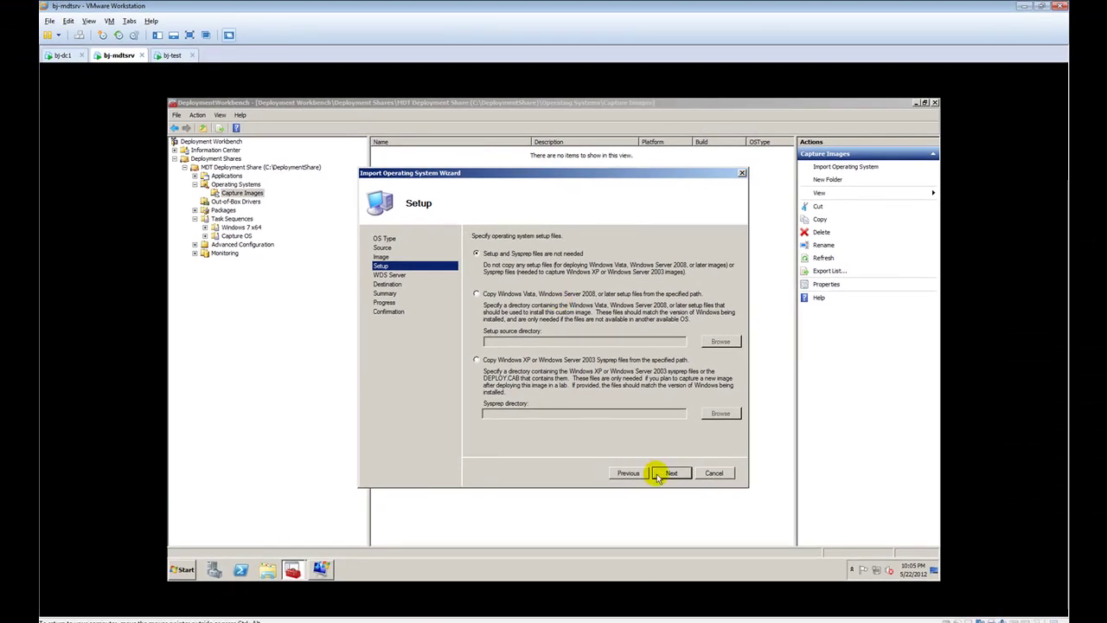
Keep the default setup option and the goldenImg destination name, start the import, and view bj-test
click(667, 473)
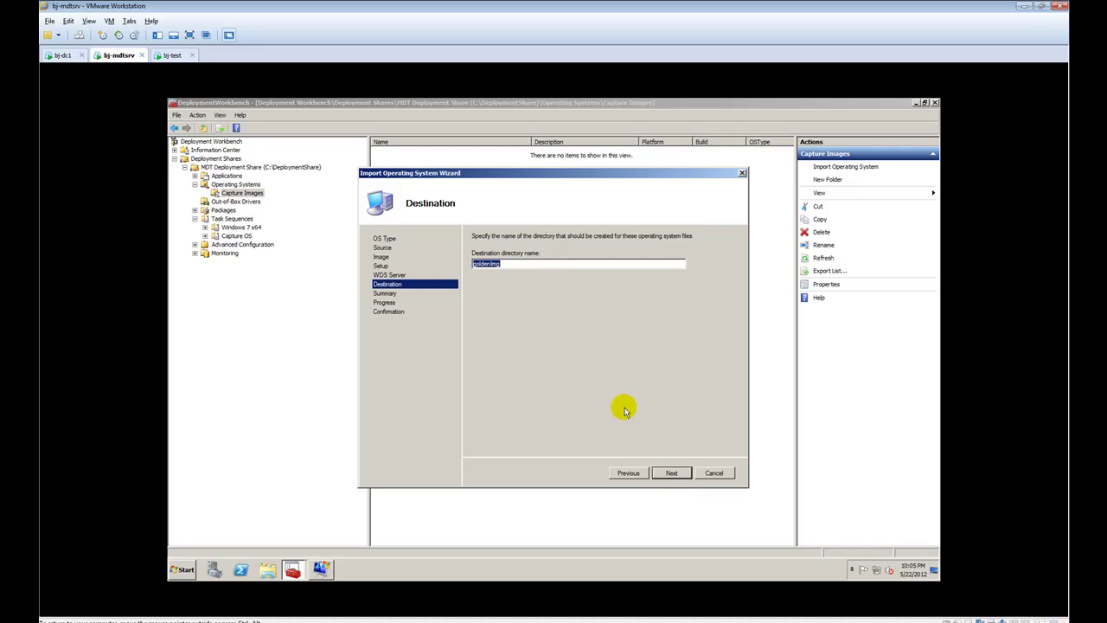
click(672, 473)
click(671, 473)
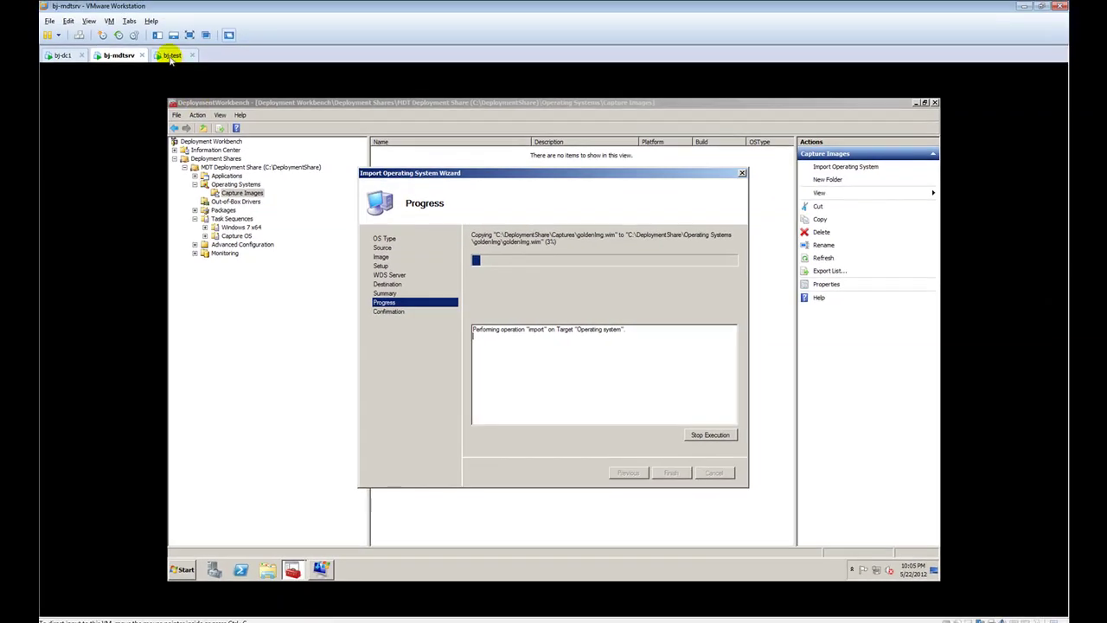
click(170, 57)
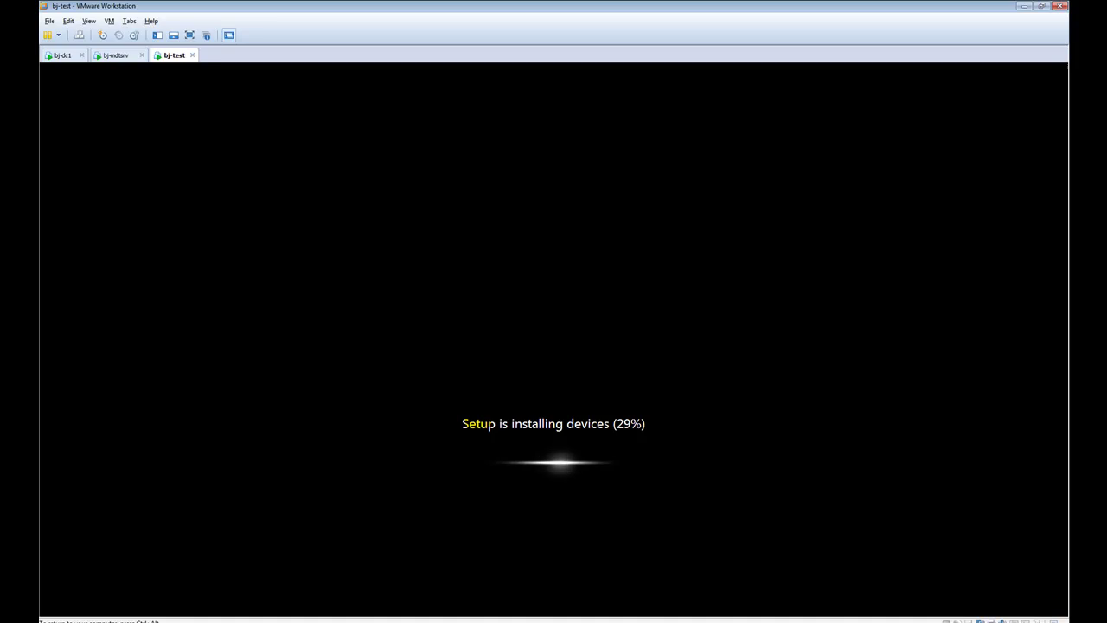
Alternate between the bj-mdtsrv and bj-test VMs to monitor import and setup progress
click(116, 56)
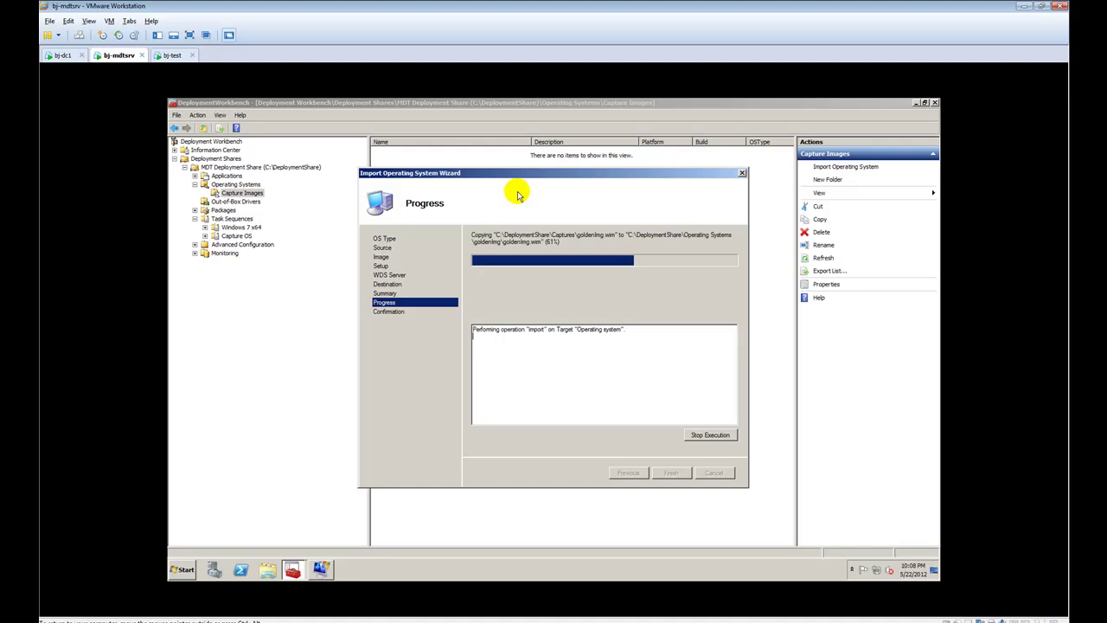
click(169, 56)
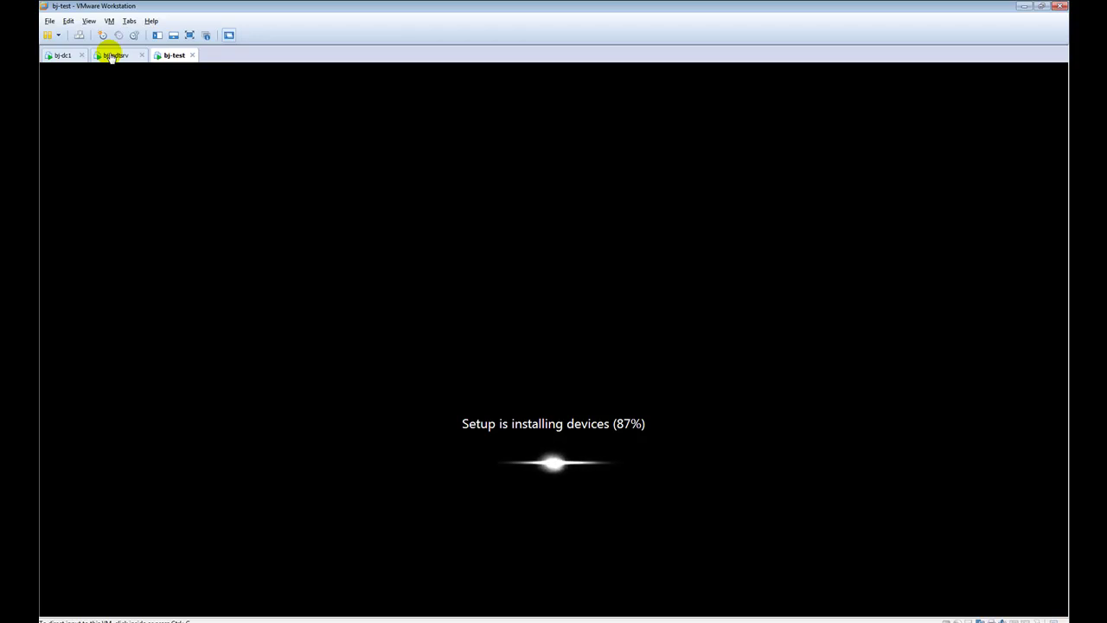
click(111, 56)
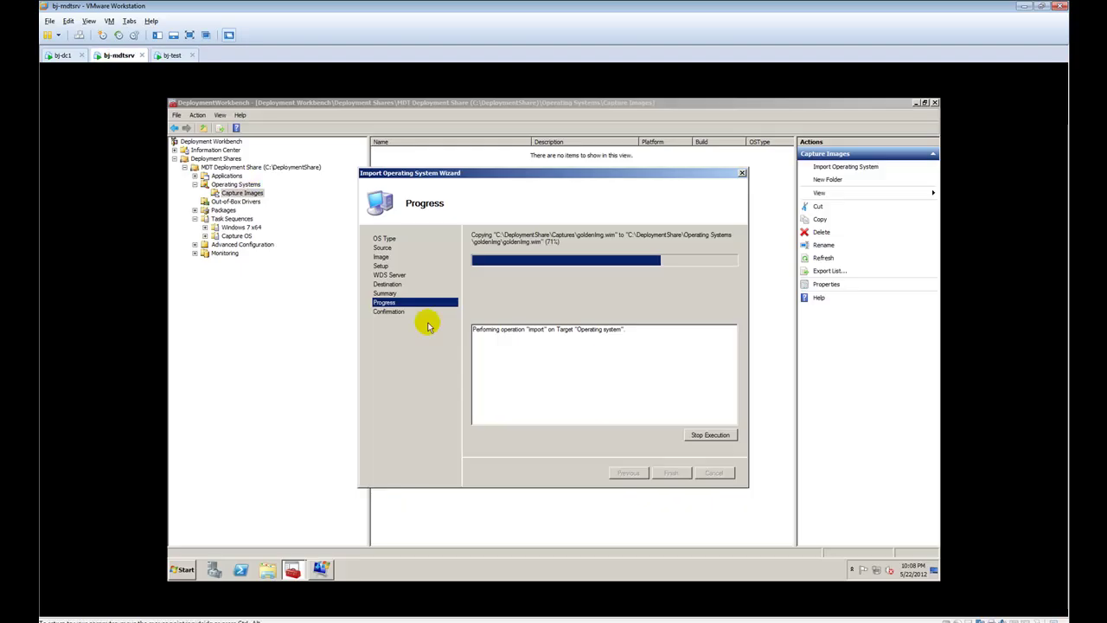
click(170, 55)
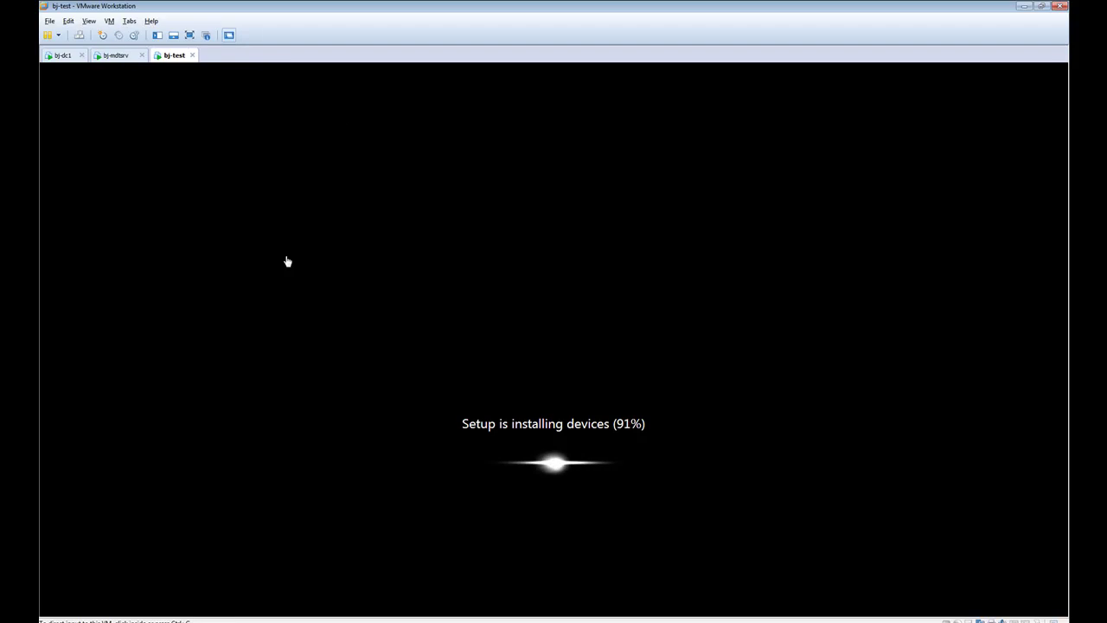
click(110, 55)
Open and close the server's Computer window, then bring the import wizard forward
click(188, 573)
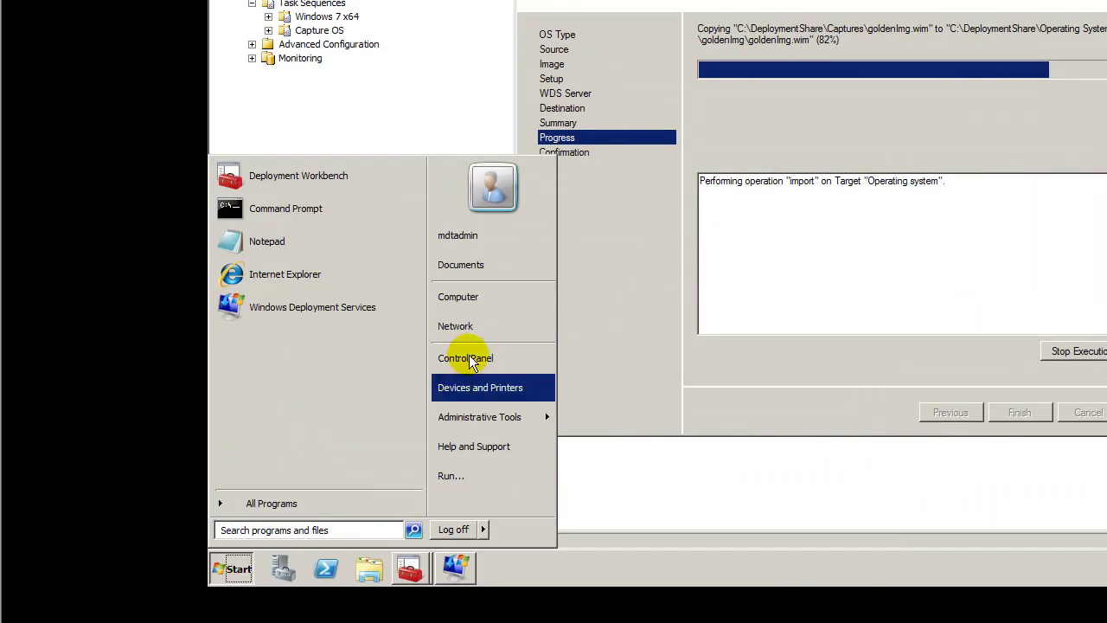
click(467, 300)
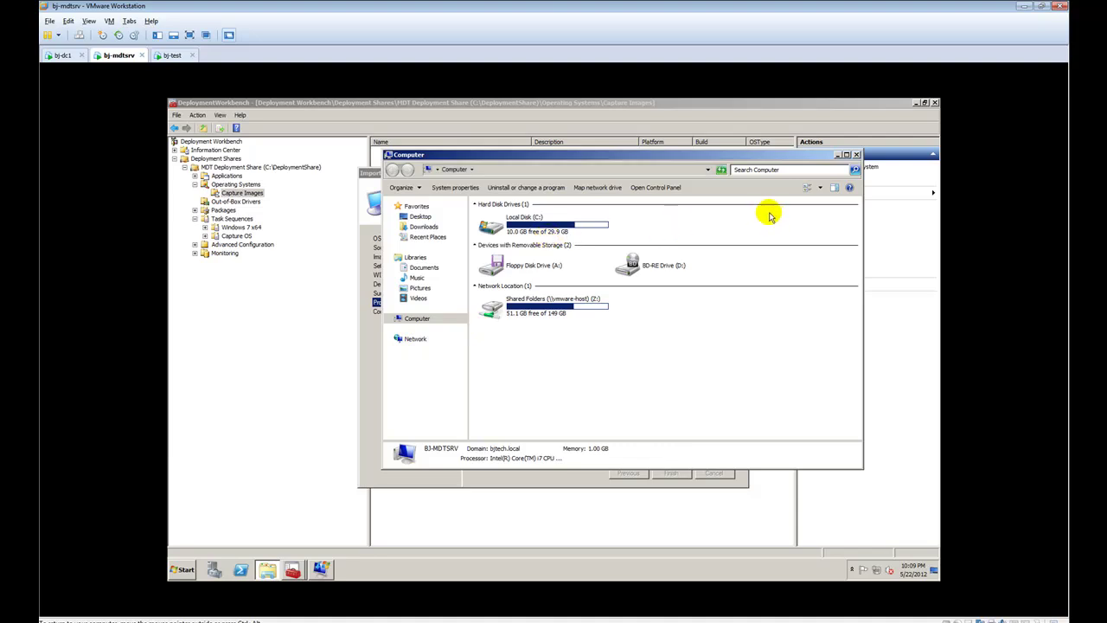
click(856, 154)
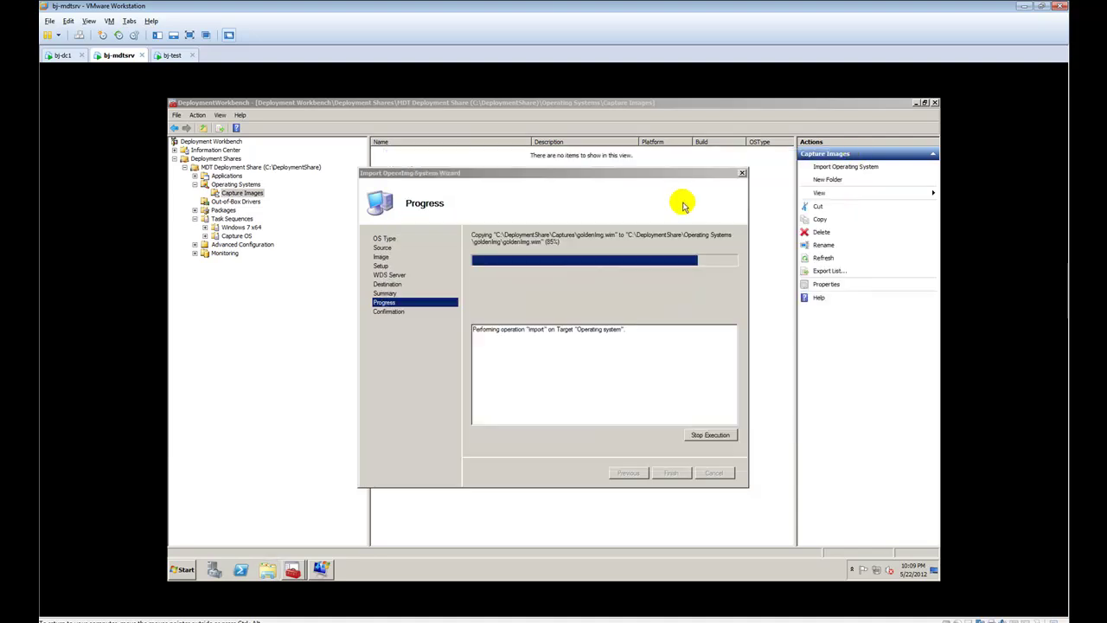
click(682, 205)
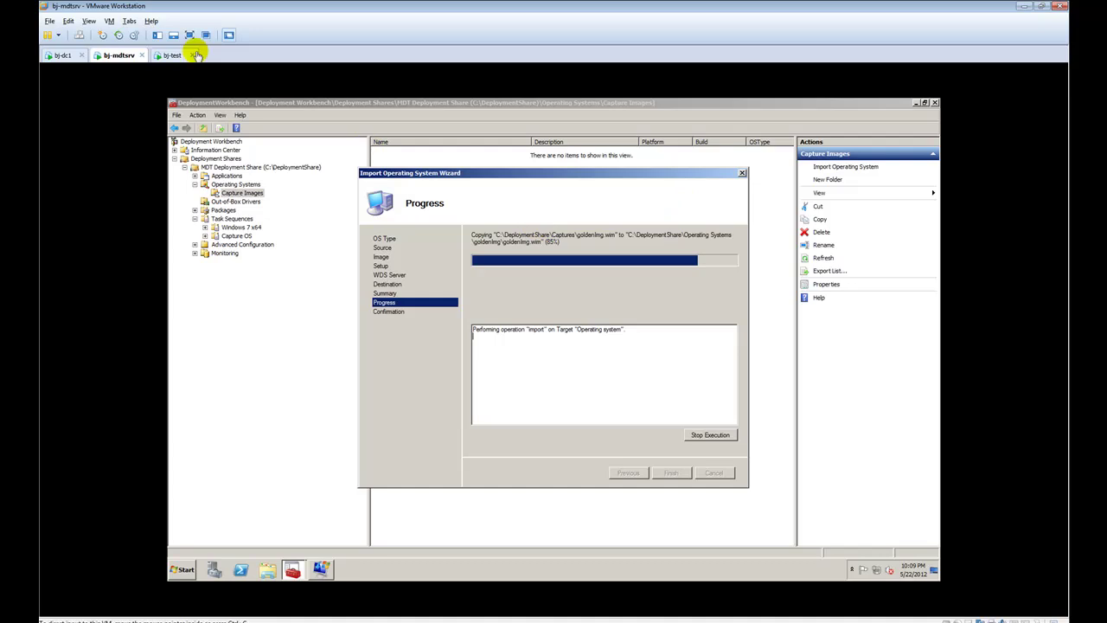
Check the bj-test setup screen, send it input, and return to bj-mdtsrv's import
click(168, 56)
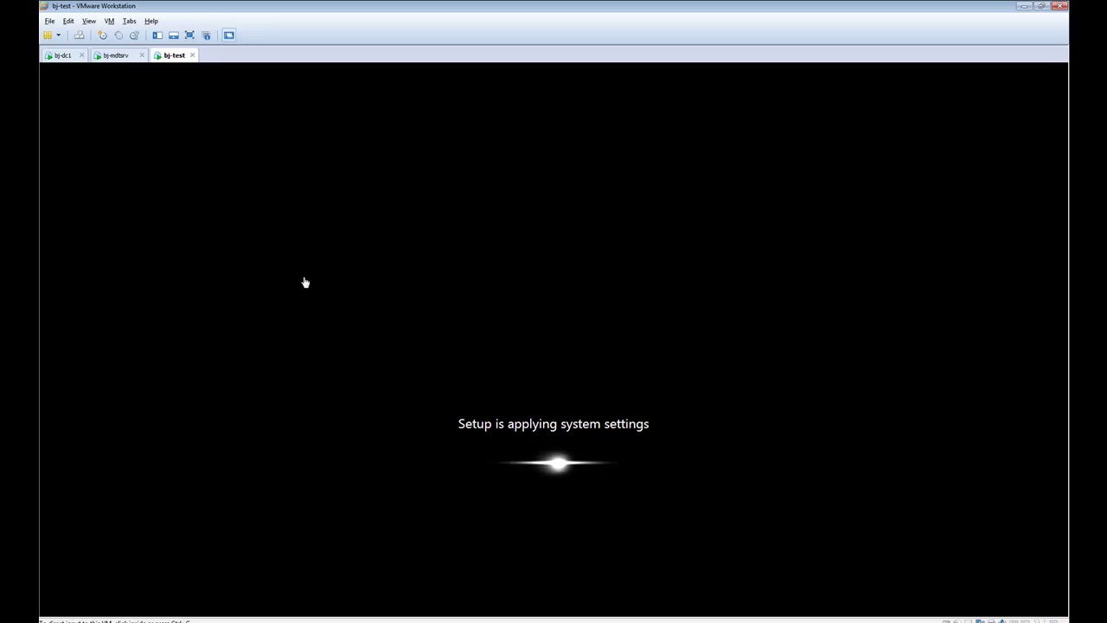
click(118, 55)
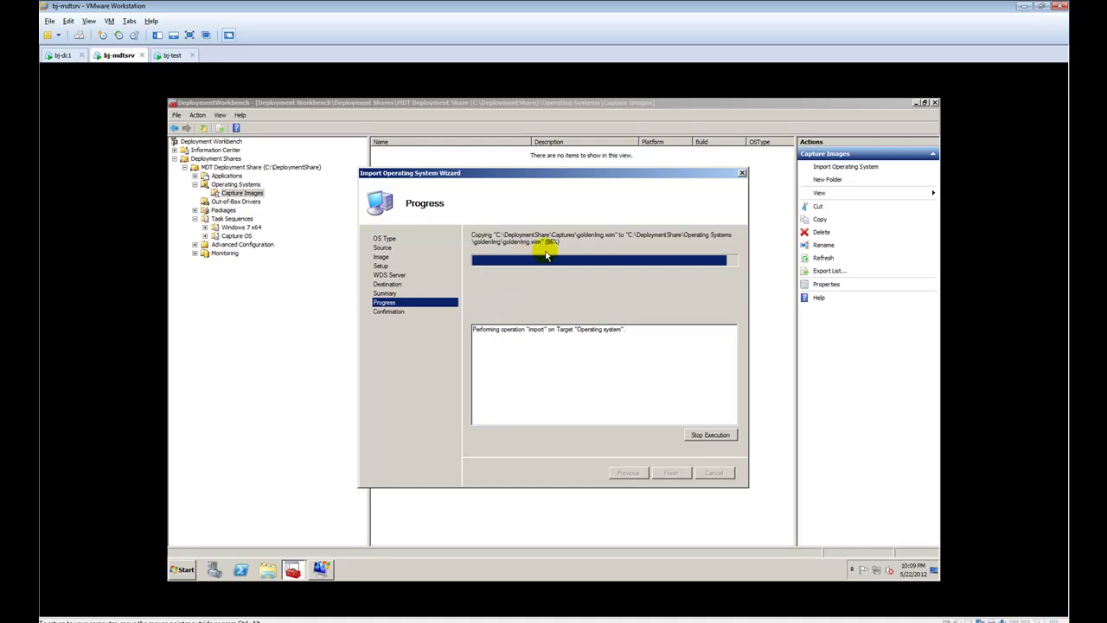
click(172, 55)
click(366, 295)
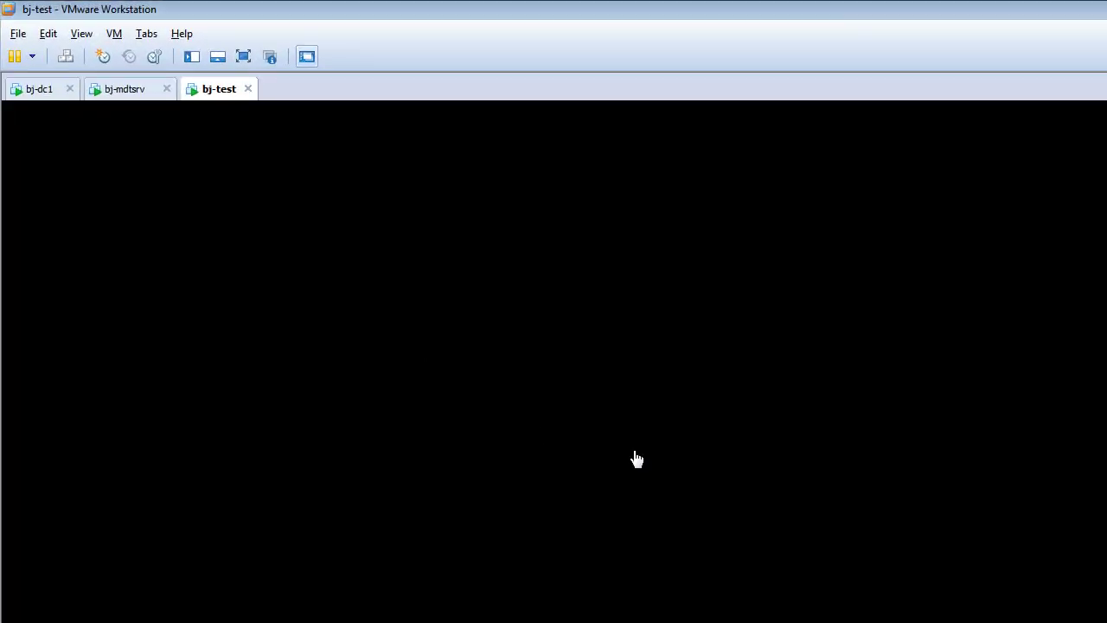
click(661, 464)
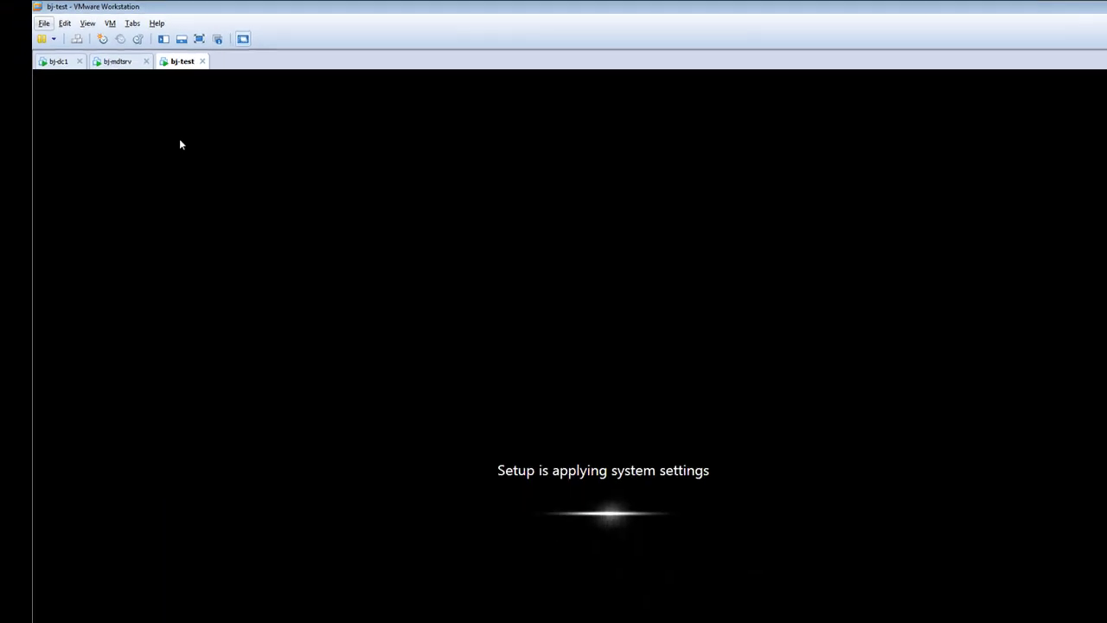
click(119, 55)
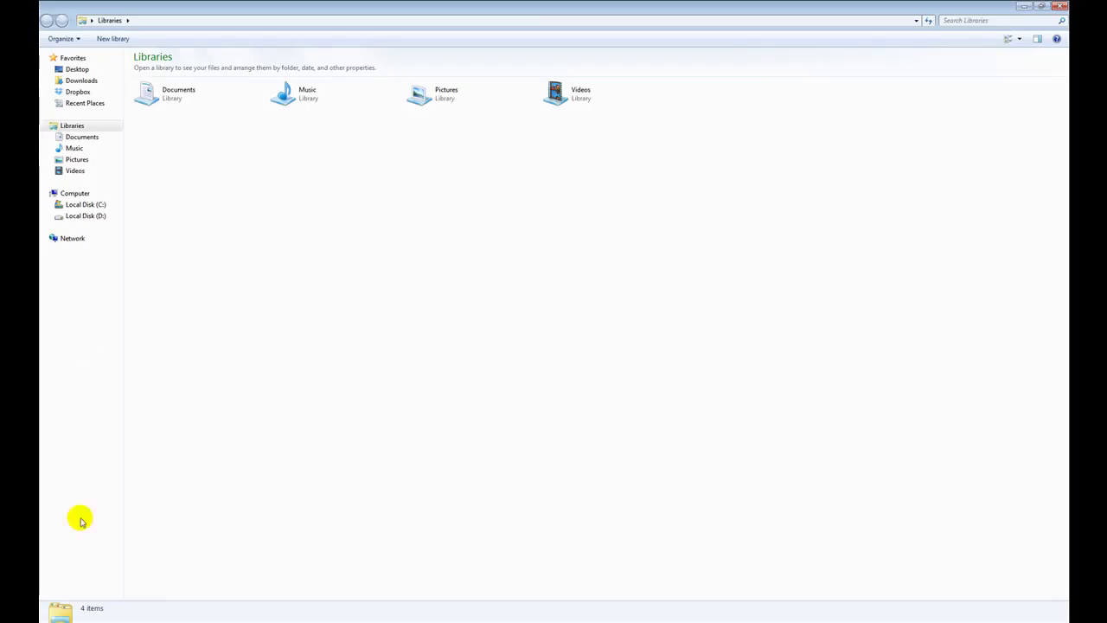
Browse to C:\VMs\bj-test in Windows Explorer, then minimize the window
click(84, 204)
double_click(158, 162)
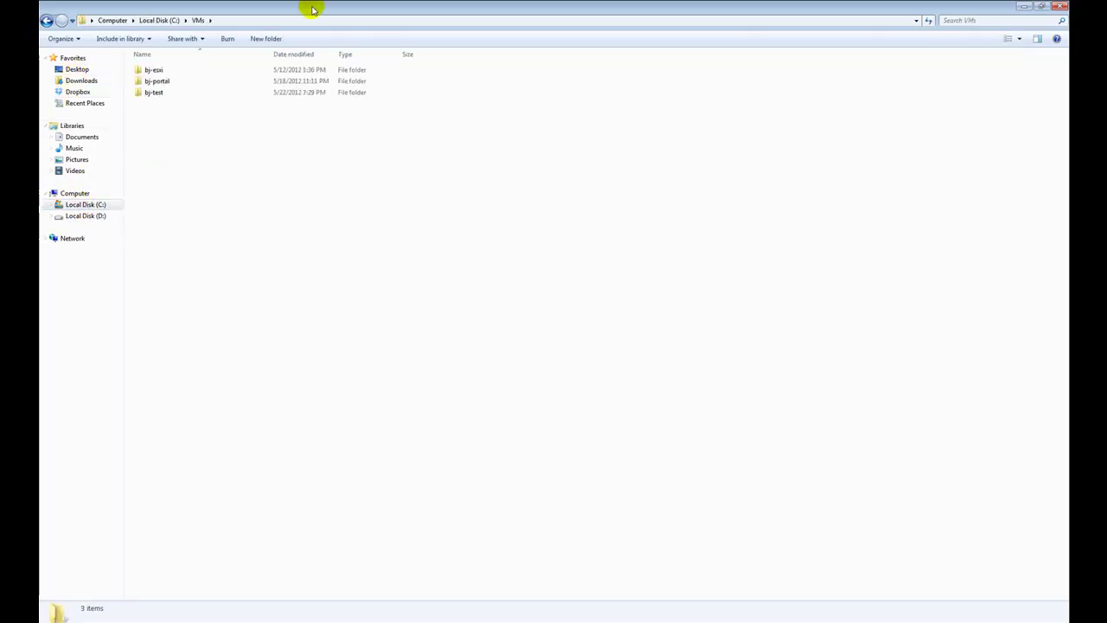
double_click(309, 6)
double_click(498, 331)
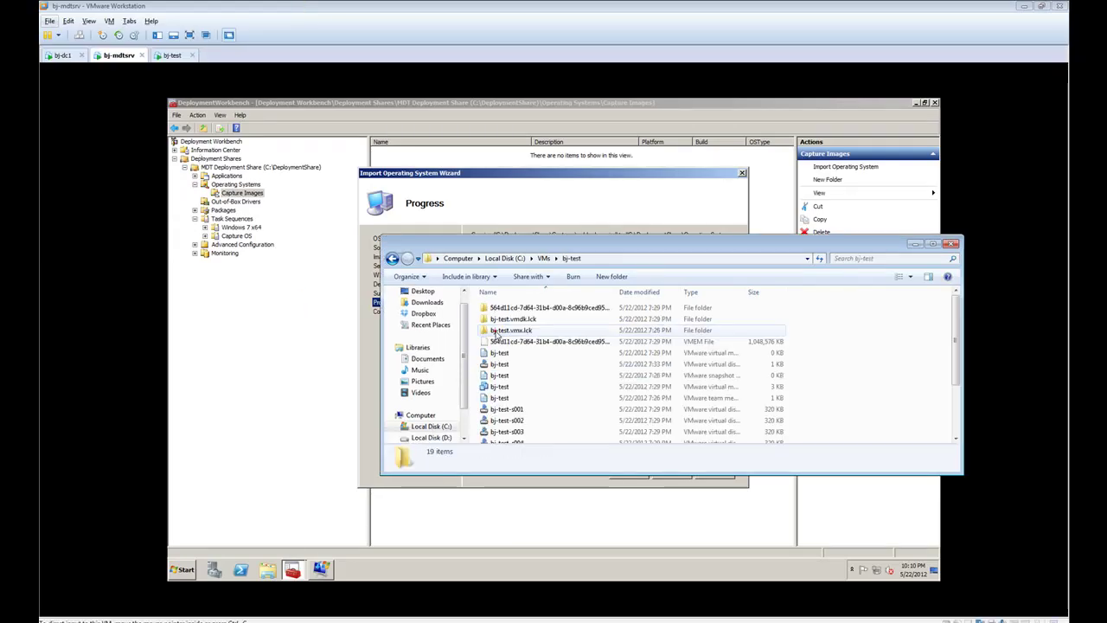
click(915, 243)
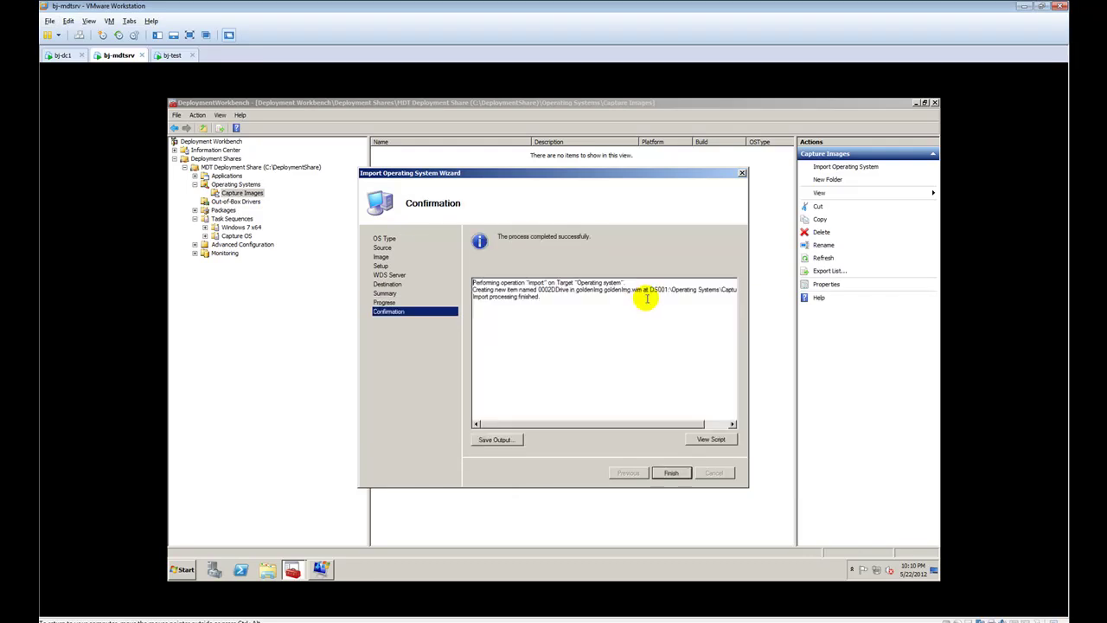
Close the finished import wizard, inspect the goldenImg image properties, and view Capture Images
click(670, 475)
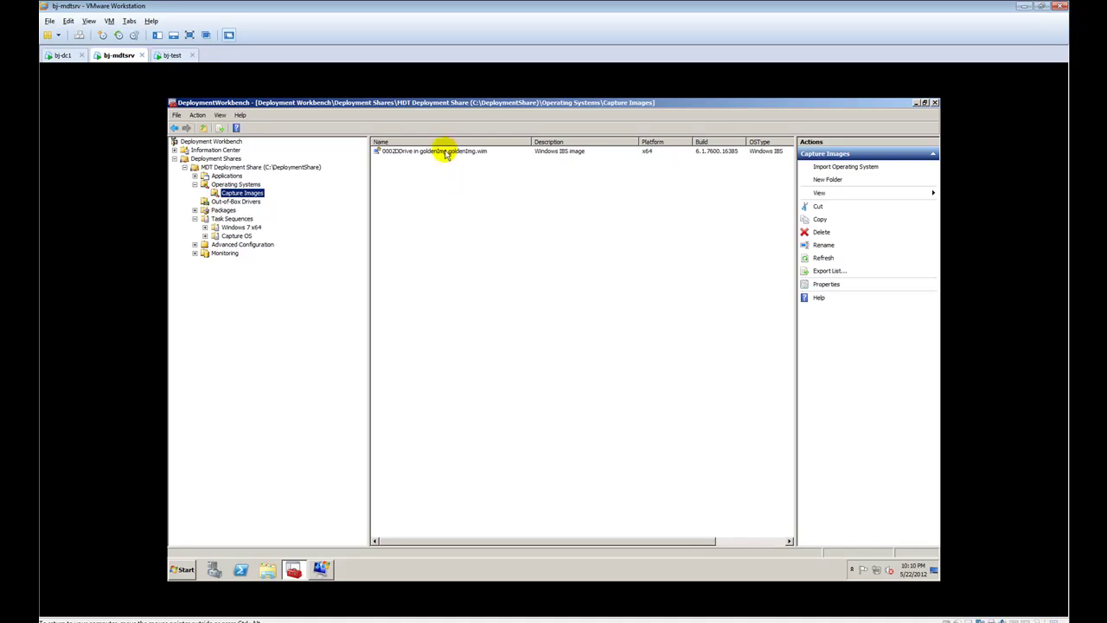
click(444, 150)
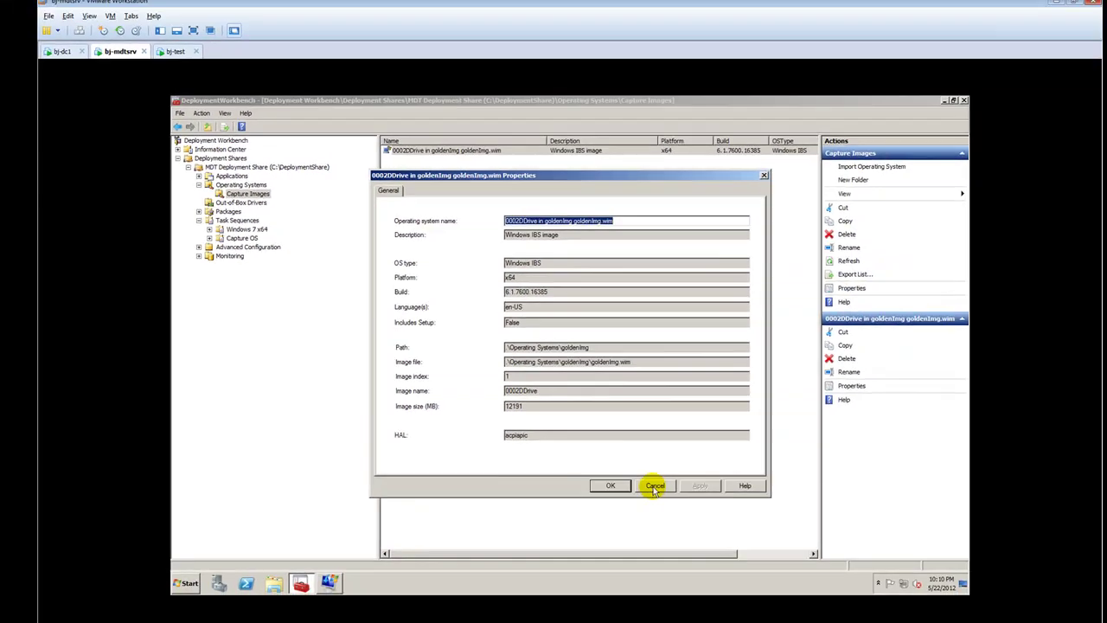
click(647, 483)
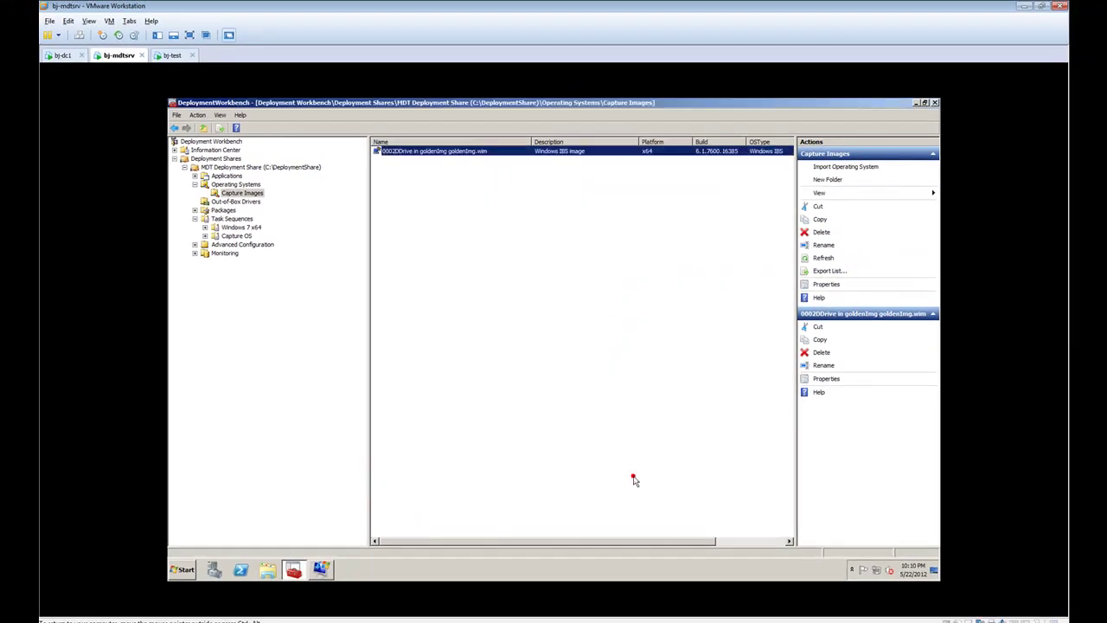
click(251, 195)
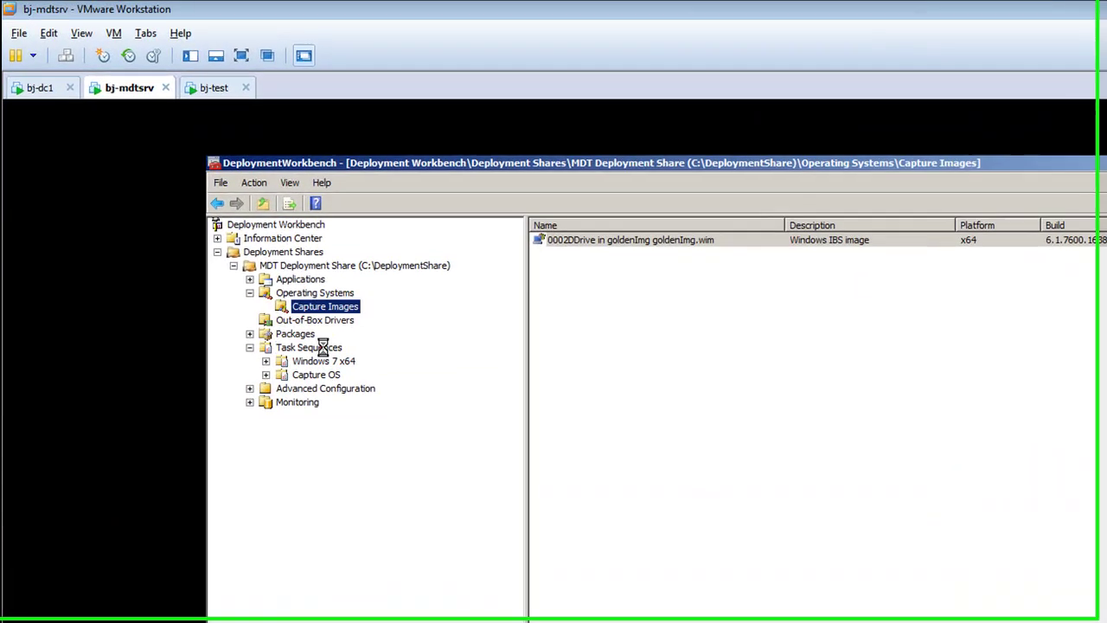
Create a 'Capture Images' folder under Task Sequences in the deployment share
click(242, 218)
right_click(326, 353)
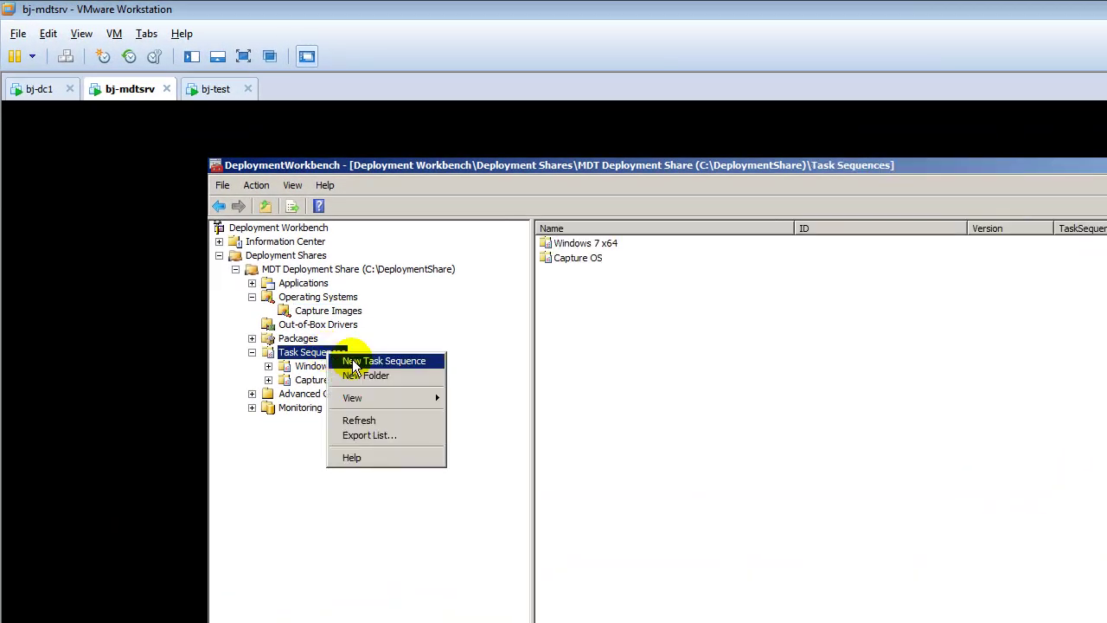
click(350, 373)
text(Ca)
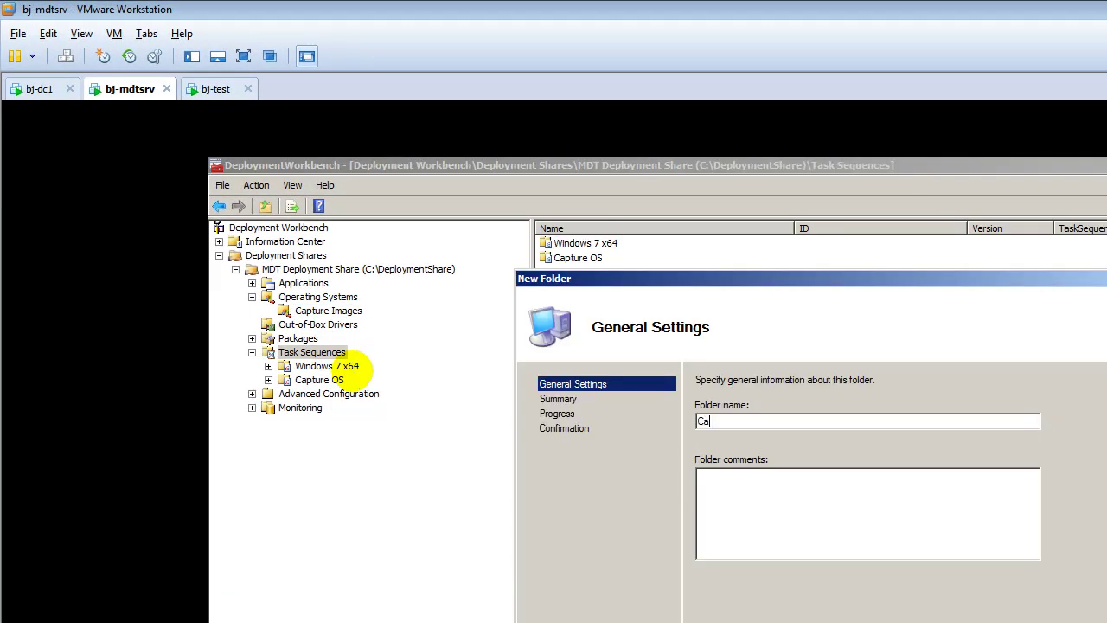
text(putre Images)
key(Return)
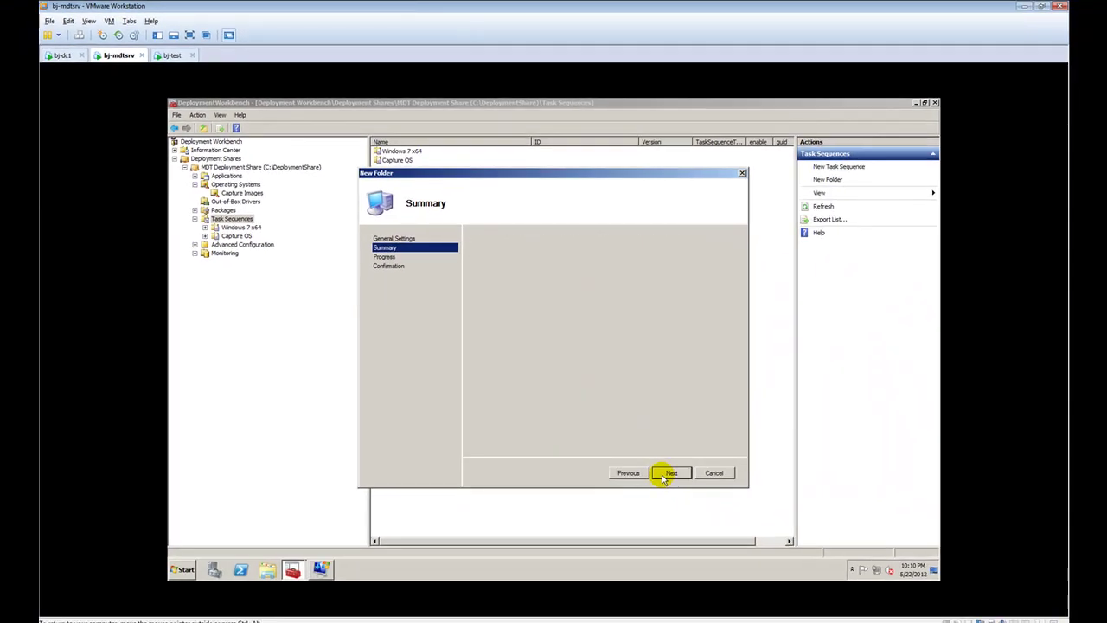
click(668, 473)
click(668, 473)
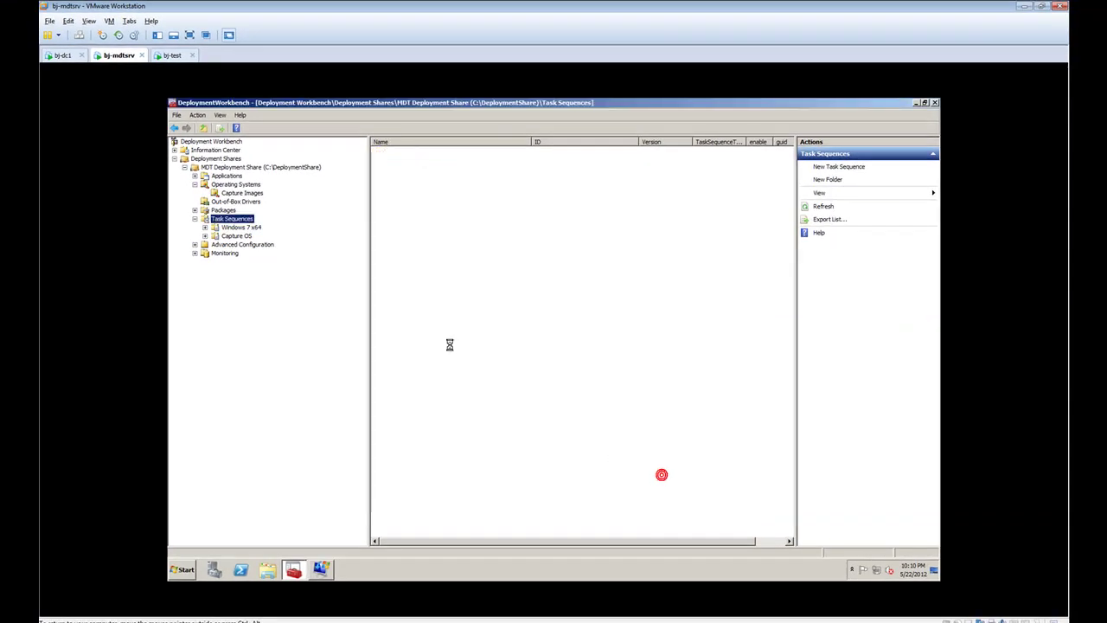
right_click(248, 244)
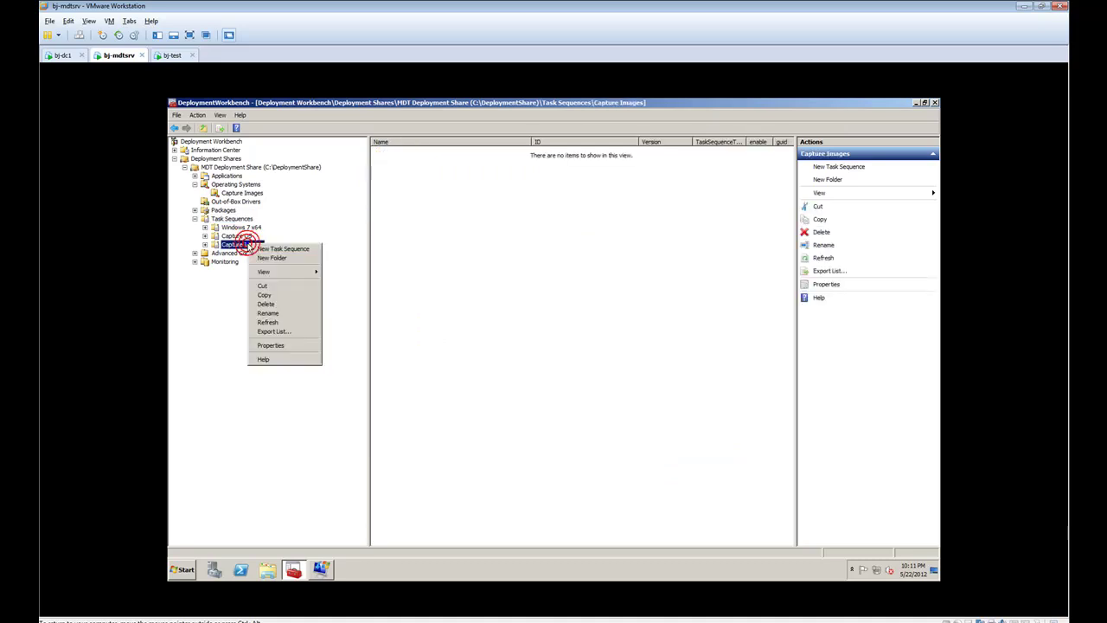
Start task sequence ID 0003 'goldenImg TS' with a comment, on the Standard Client template
click(264, 249)
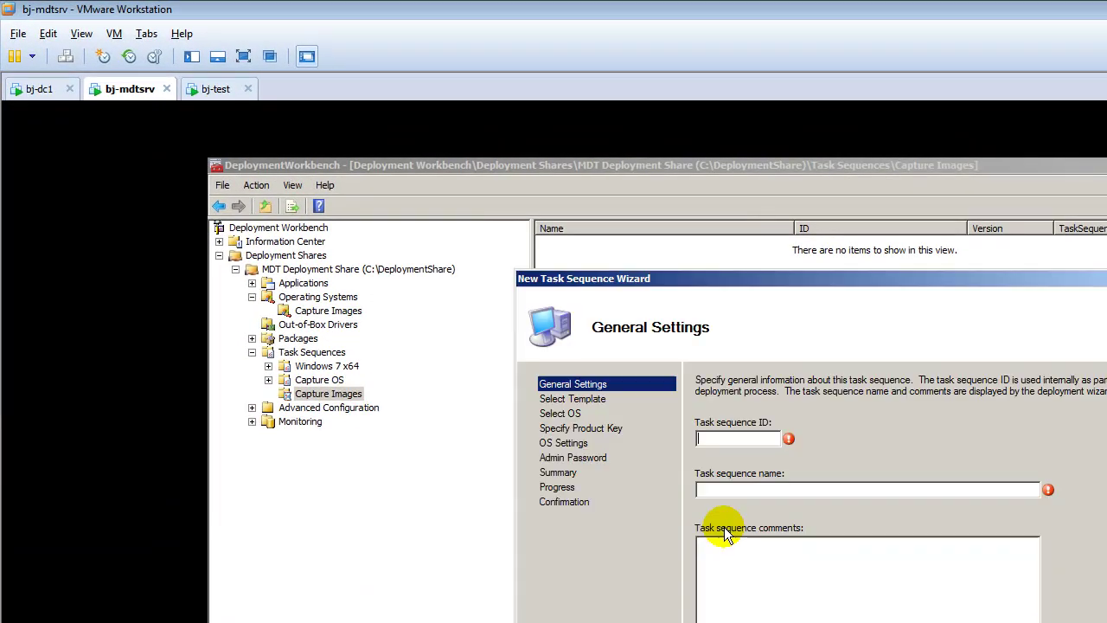
click(756, 437)
text(0003)
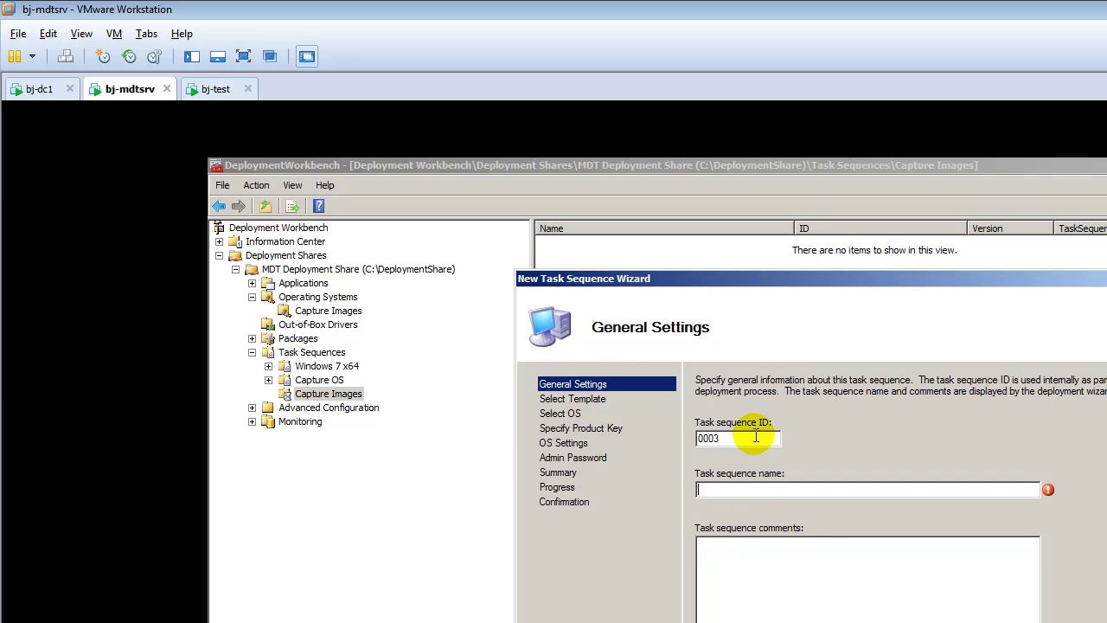
key(Tab)
text(Cap)
key(BackSpace)
key(BackSpace)
key(BackSpace)
text(goldenimg)
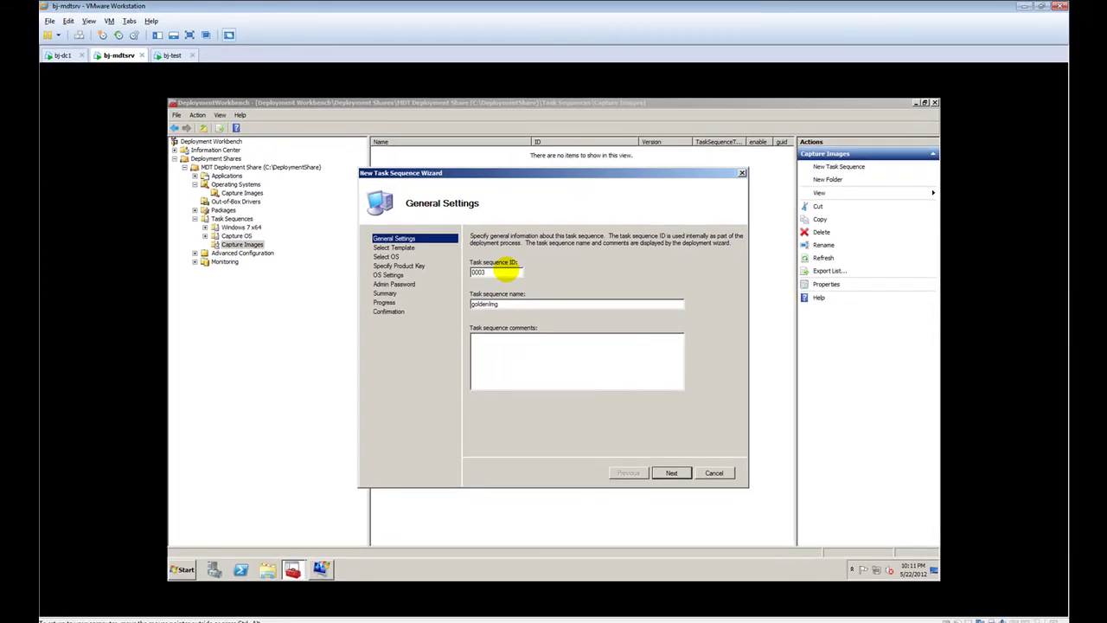
text(a)
click(517, 338)
text(TS -)
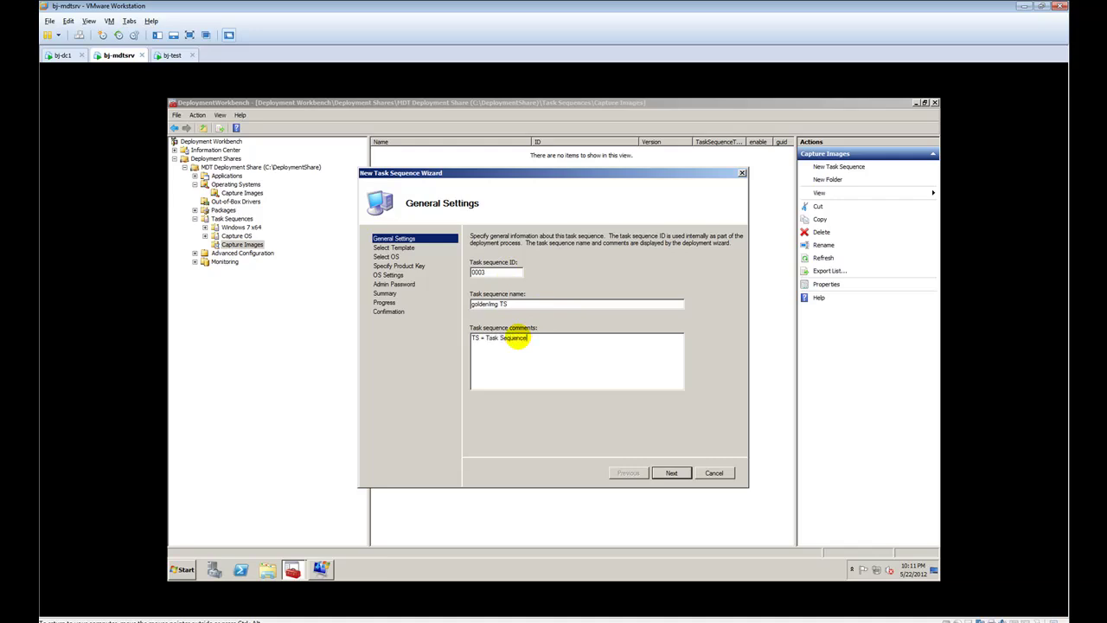
click(671, 472)
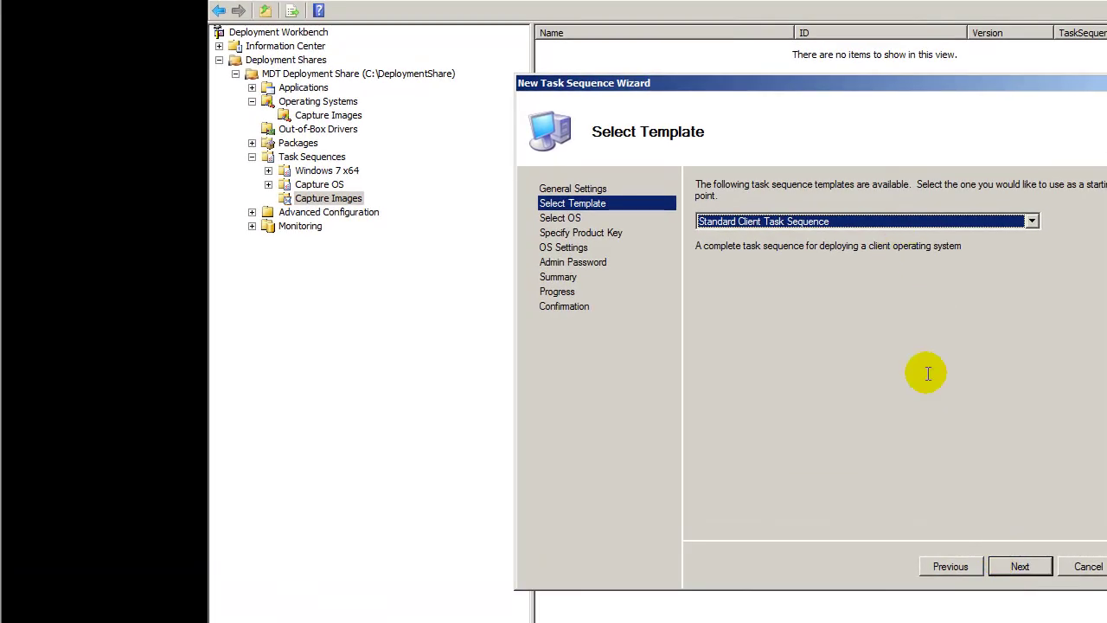
click(1018, 568)
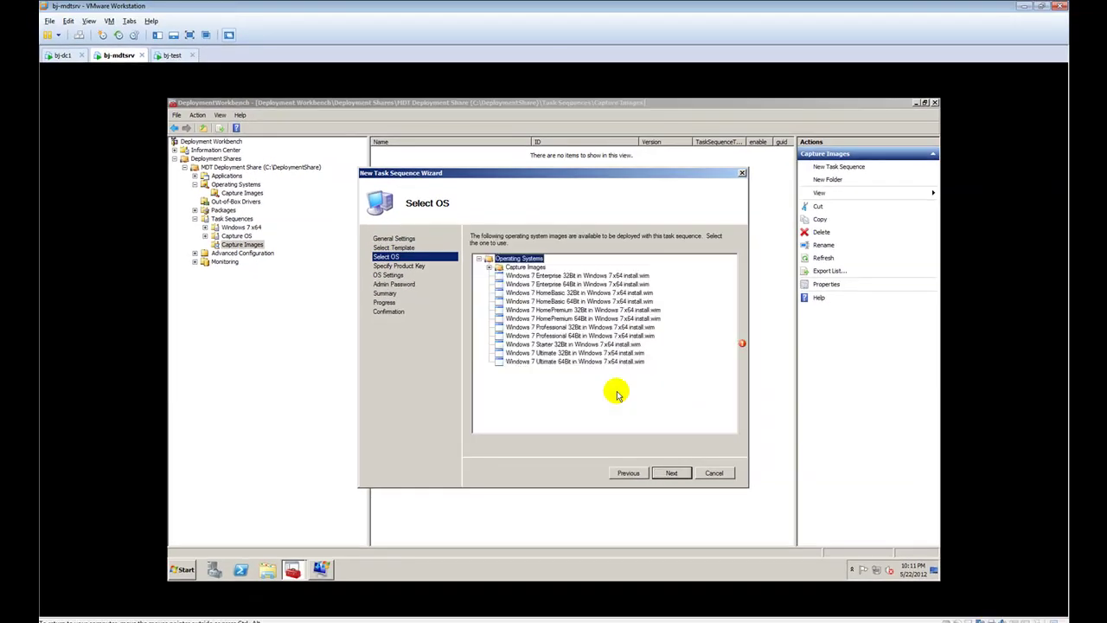
Choose the captured goldenImg.wim as the OS image and skip the product key
double_click(525, 267)
click(526, 275)
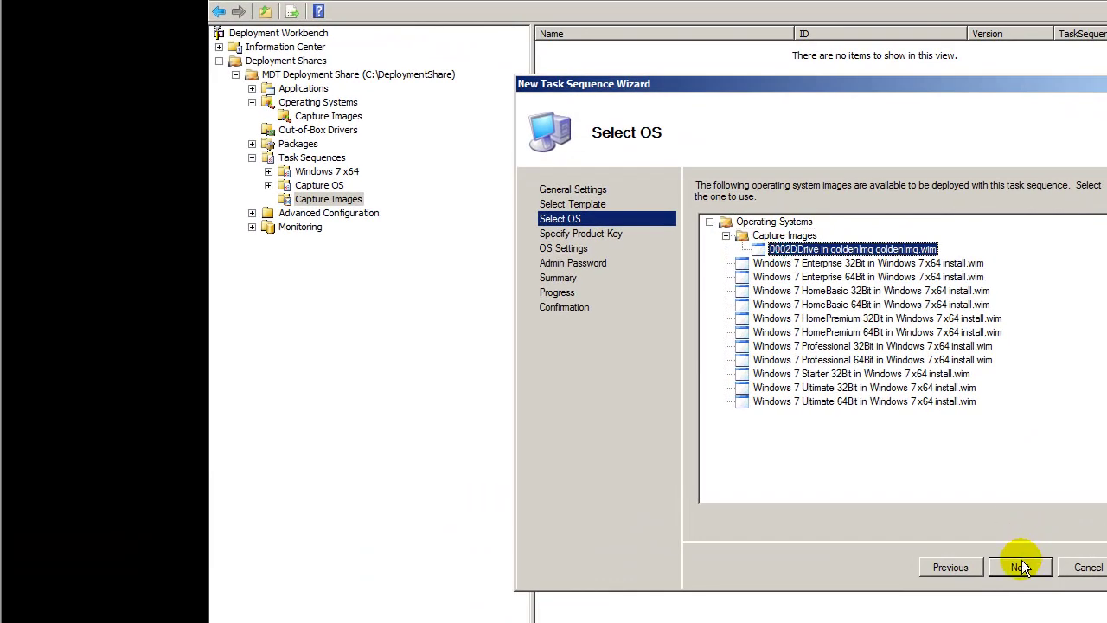
click(1021, 566)
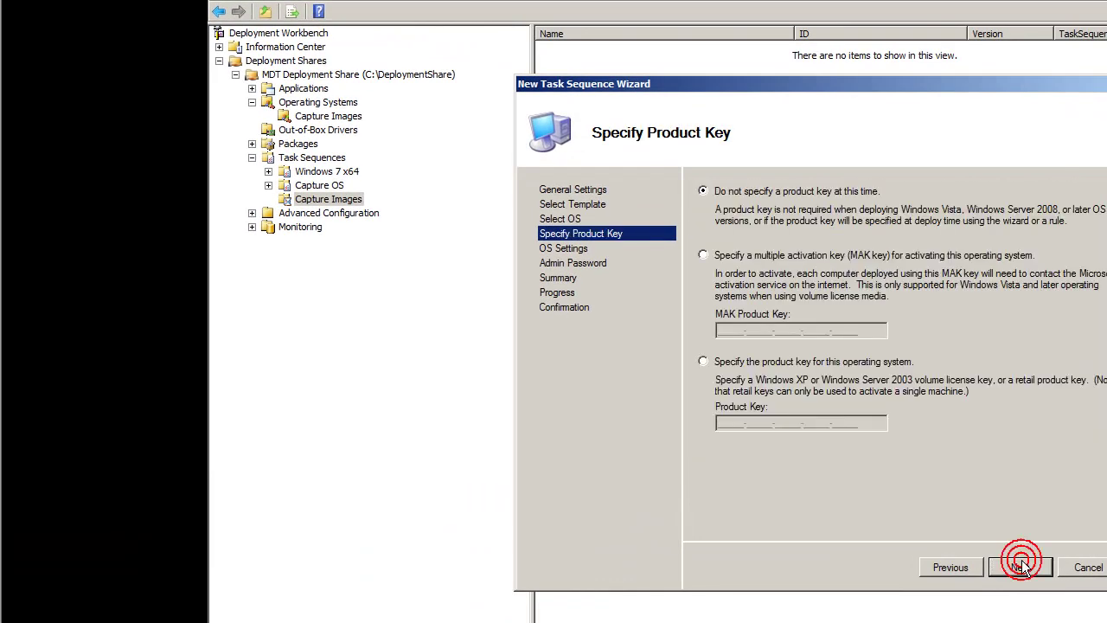
click(1028, 570)
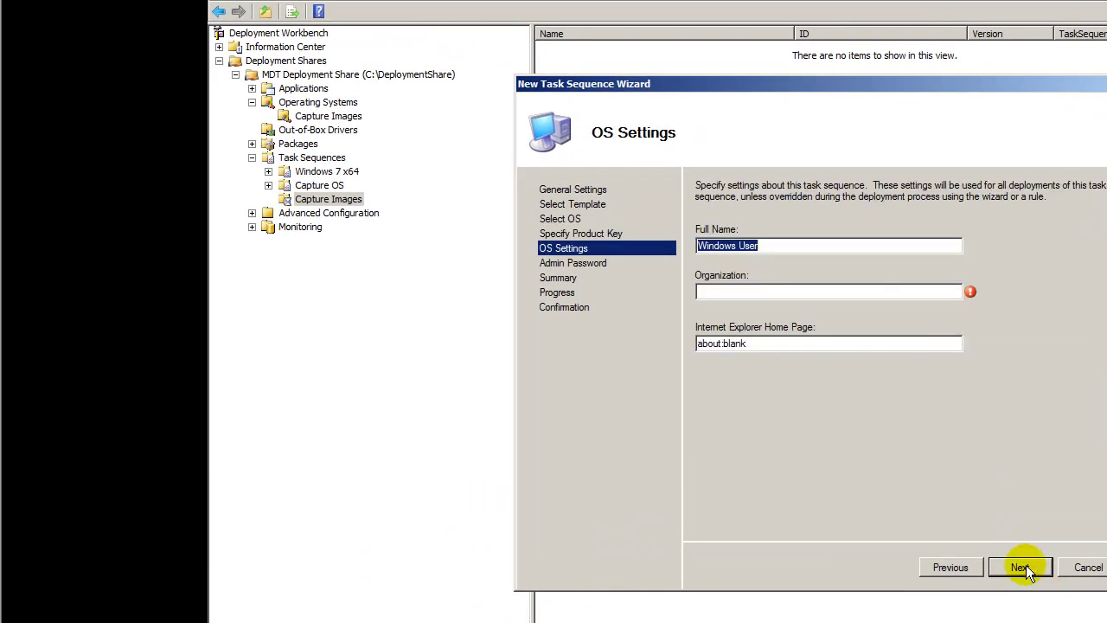
Enter a full name, organization BJTechNews, and the BJTechNews home page URL
text(BJTech User)
click(835, 290)
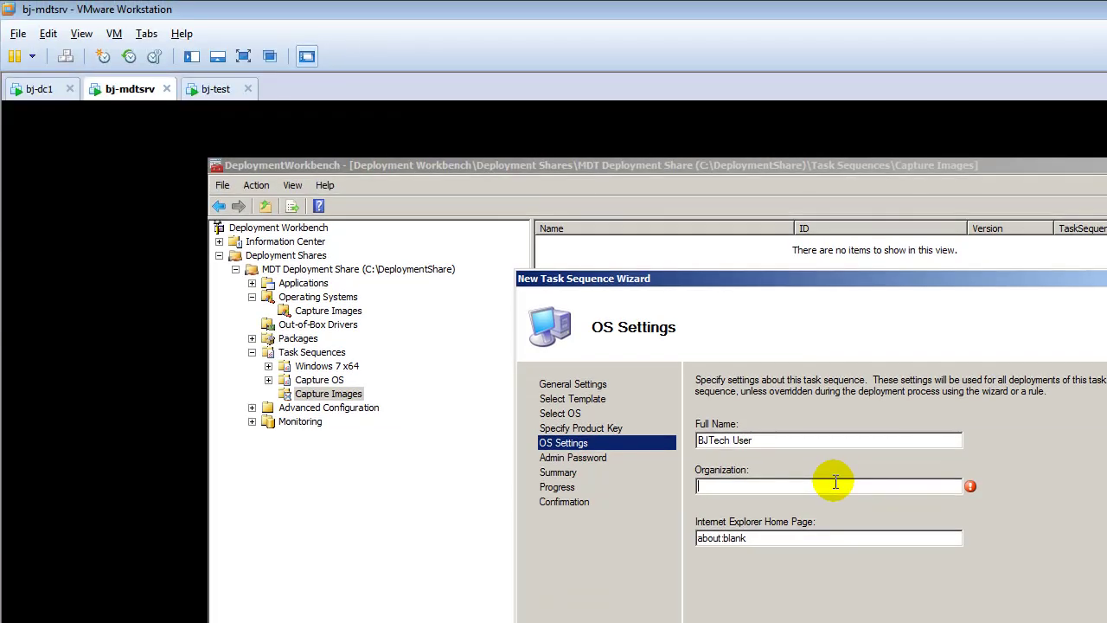
text(BJTechNews)
key(Tab)
text(ht)
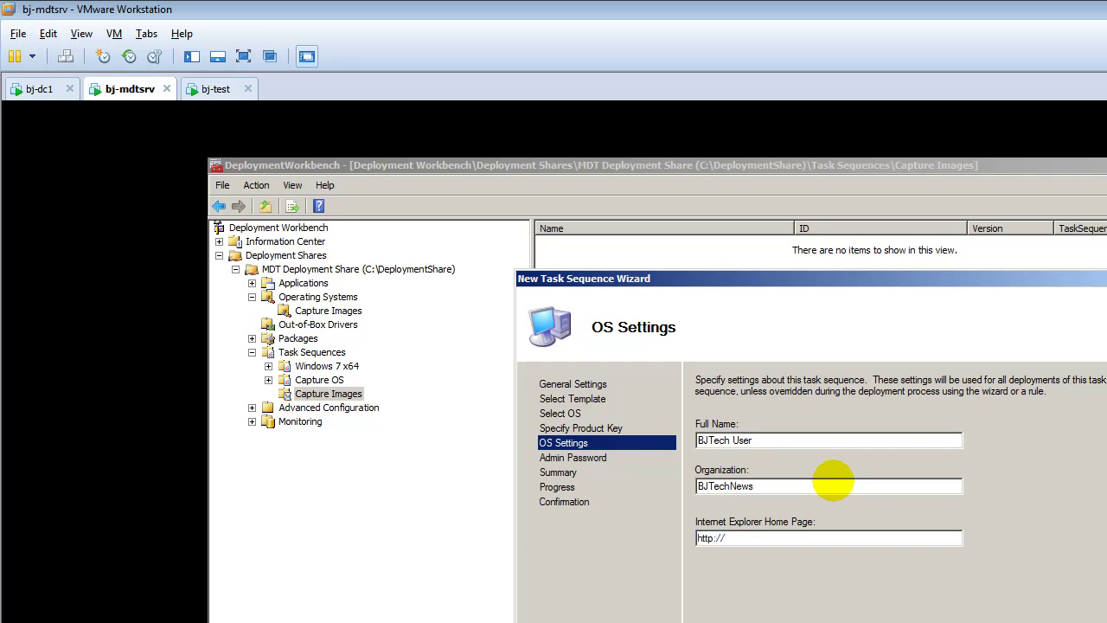
text(tp://bjtechnews.wordpress.com)
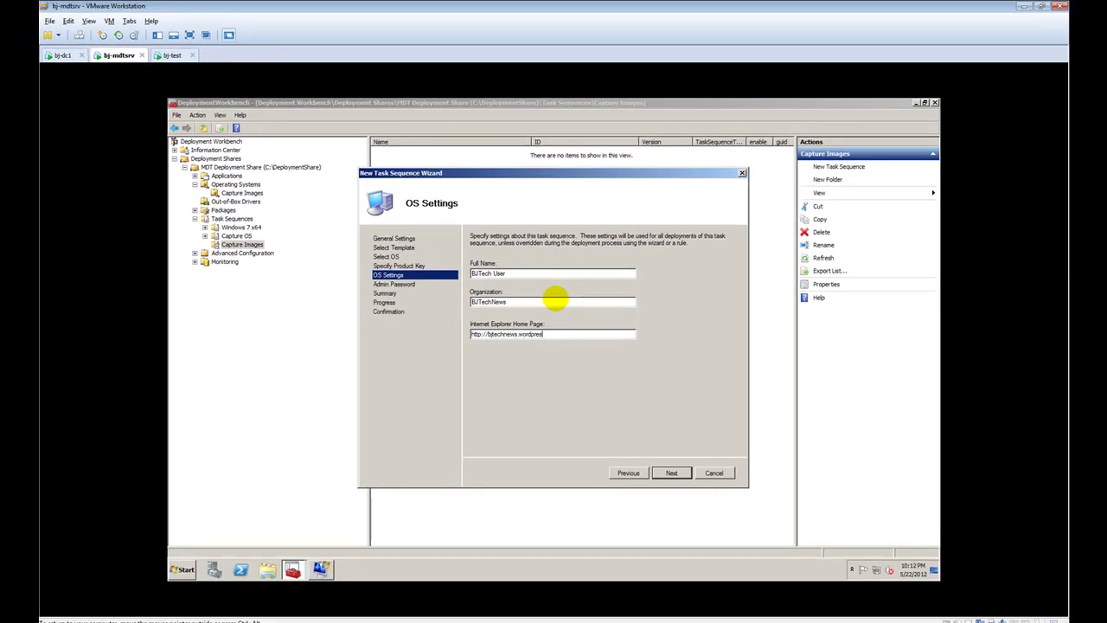
click(671, 472)
Set the administrator password and finish creating the task sequence
click(526, 279)
text(P)
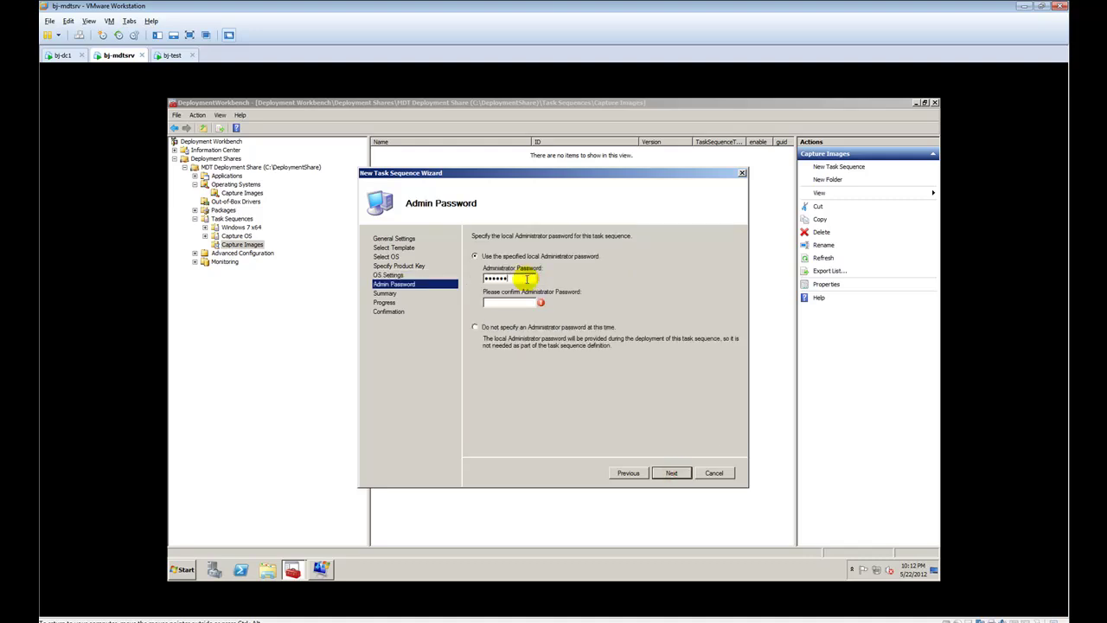
text(@)
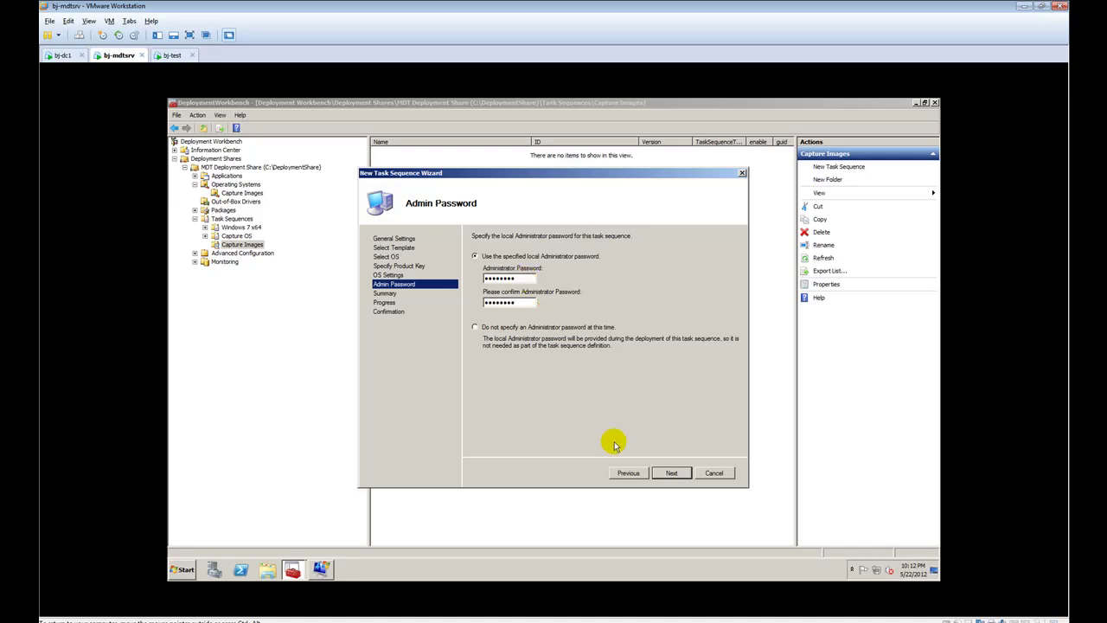
click(674, 474)
click(672, 473)
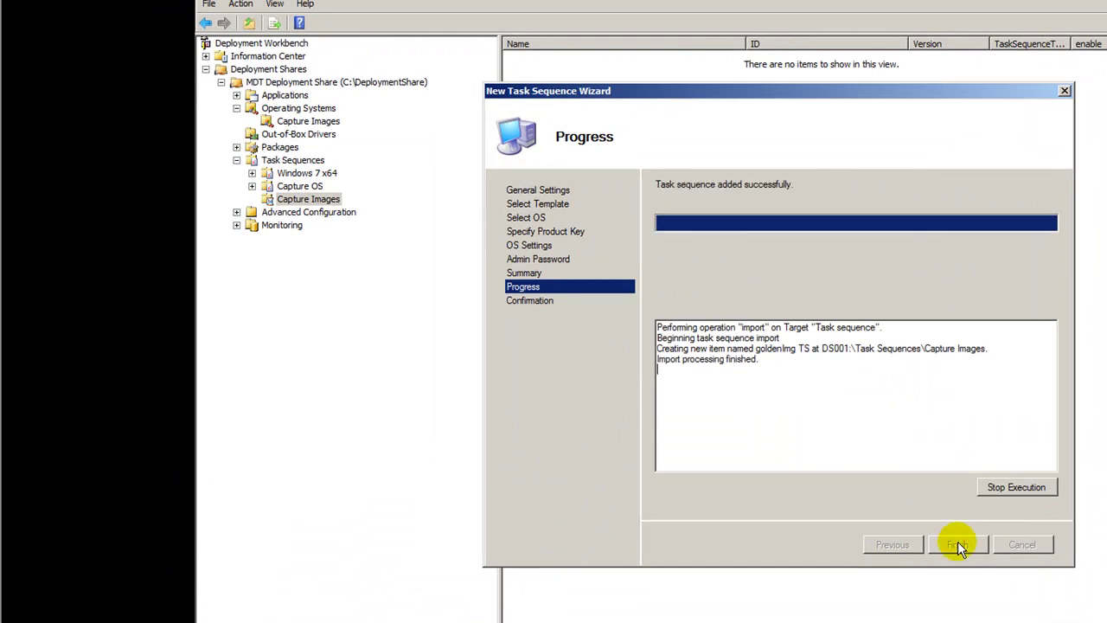
click(950, 546)
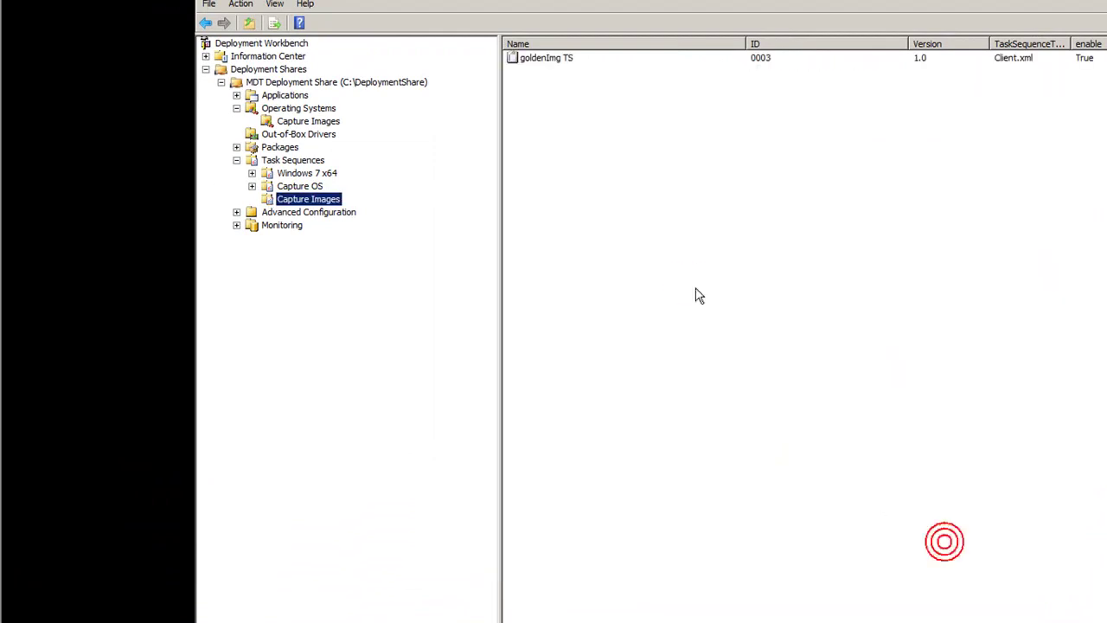
click(553, 57)
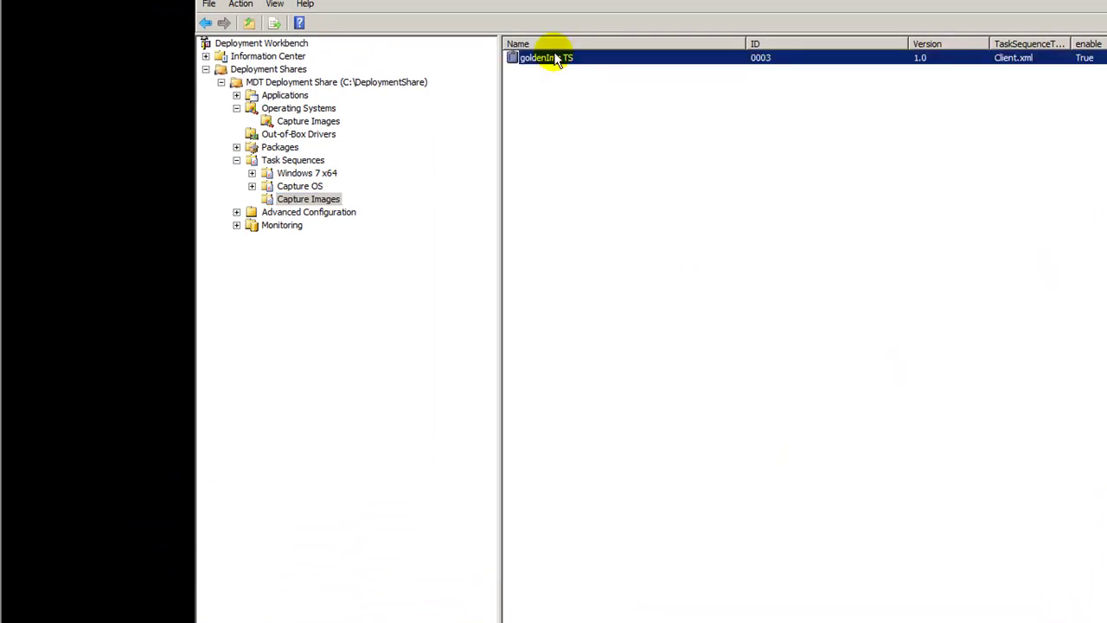
double_click(555, 59)
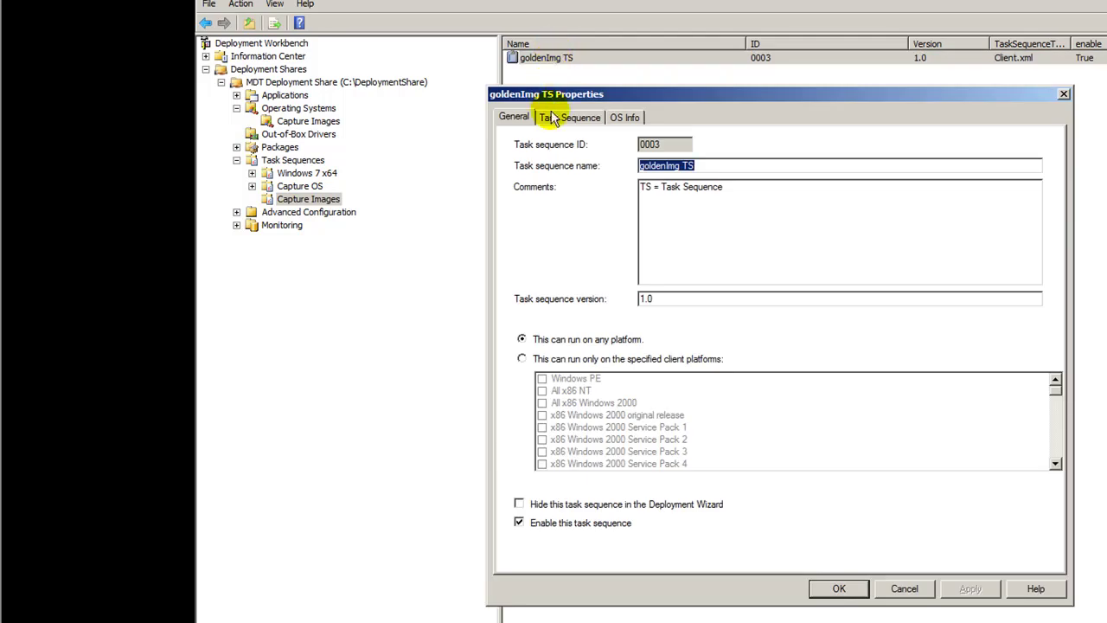
click(552, 117)
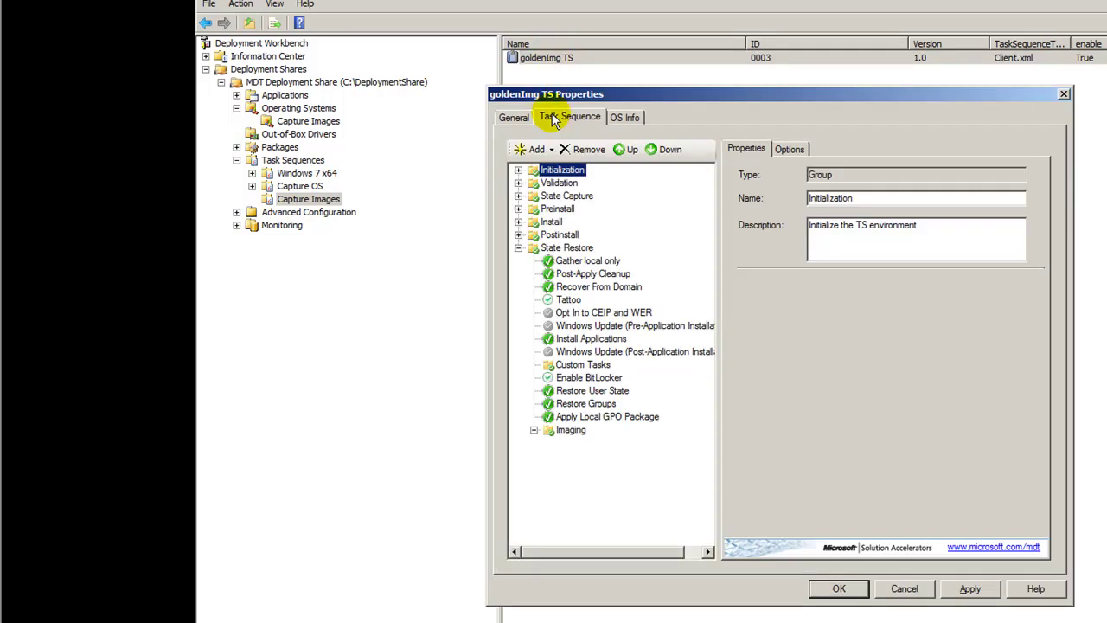
click(518, 171)
click(587, 183)
click(518, 208)
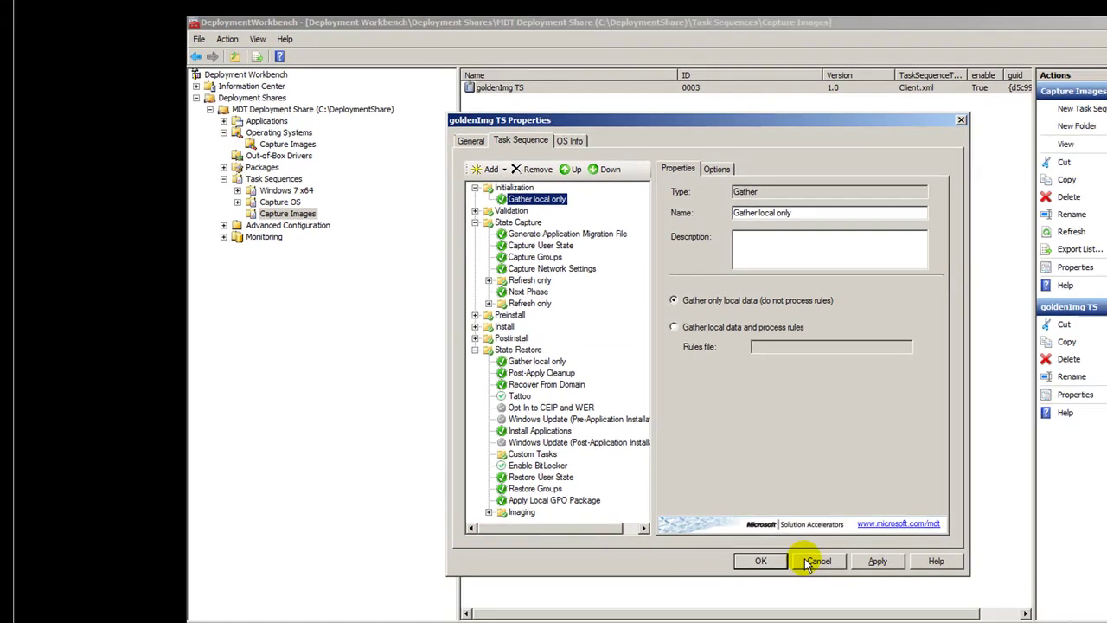
click(894, 591)
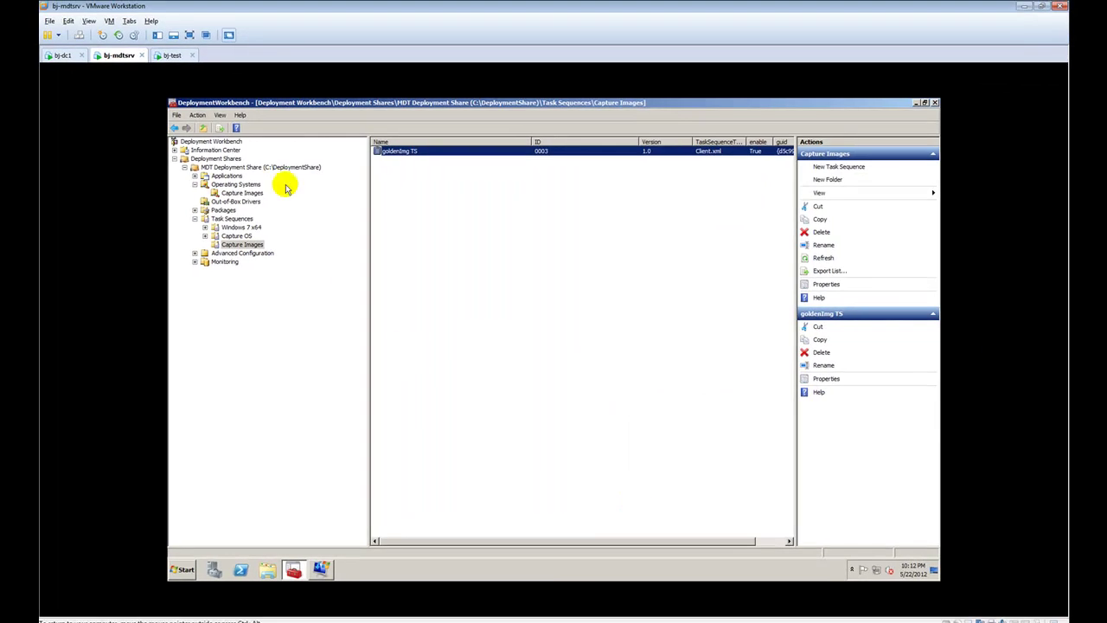
Update the MDT Deployment Share with default options, then switch to the bj-test VM
right_click(262, 165)
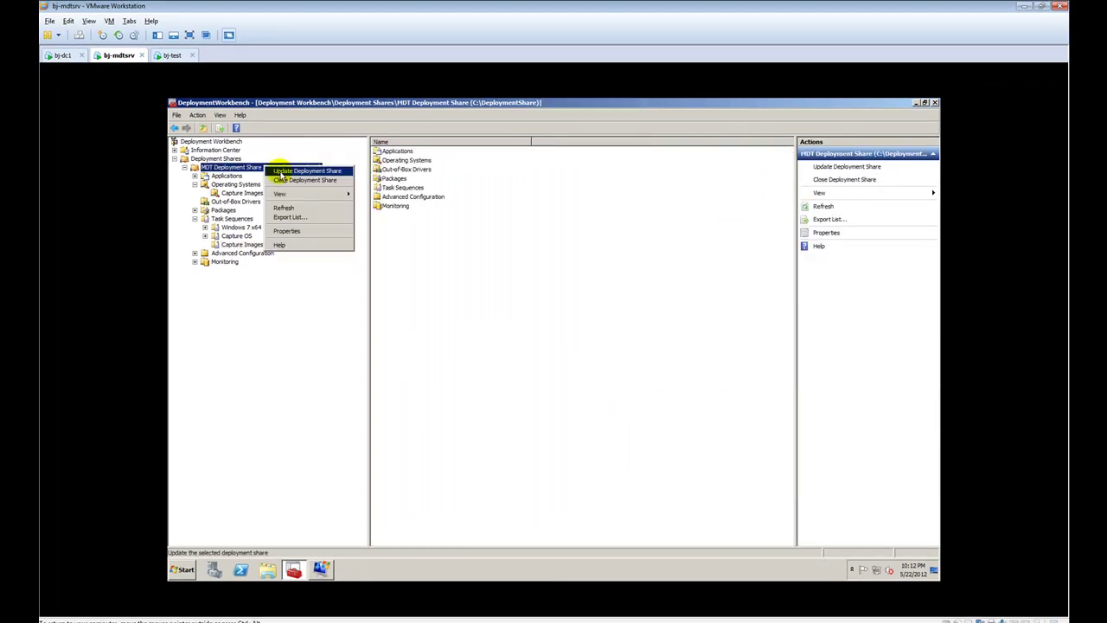
click(281, 170)
click(671, 473)
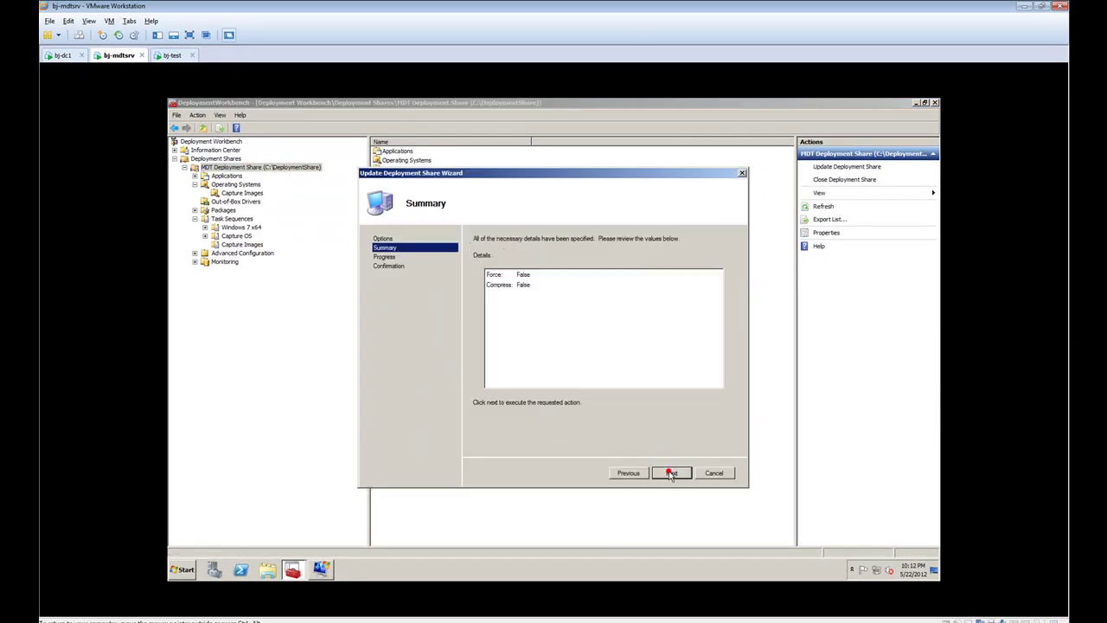
click(671, 473)
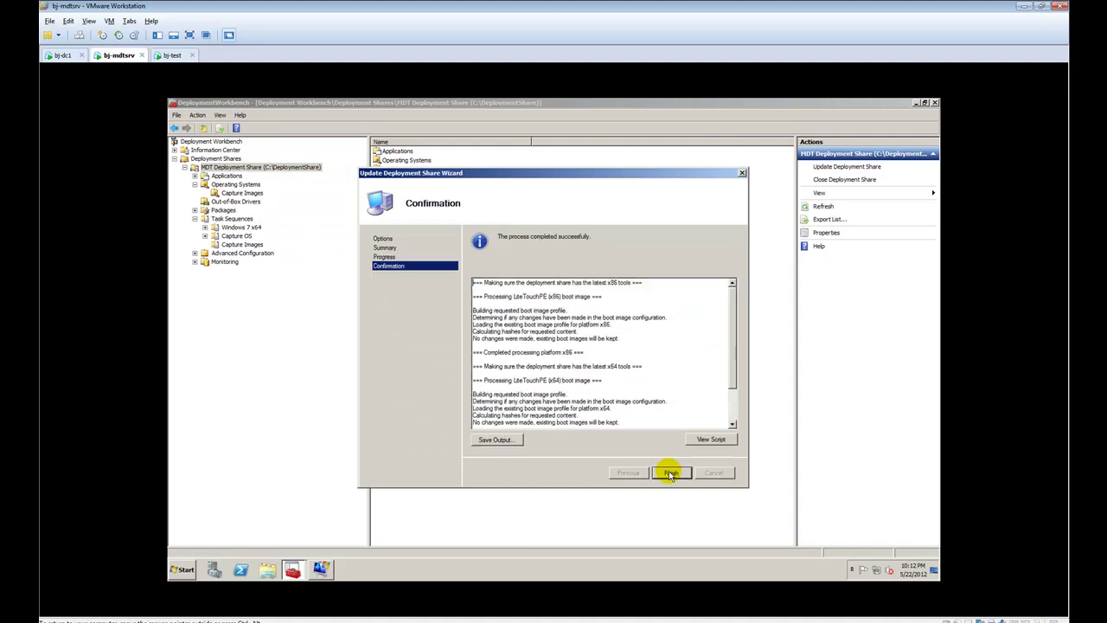
click(671, 473)
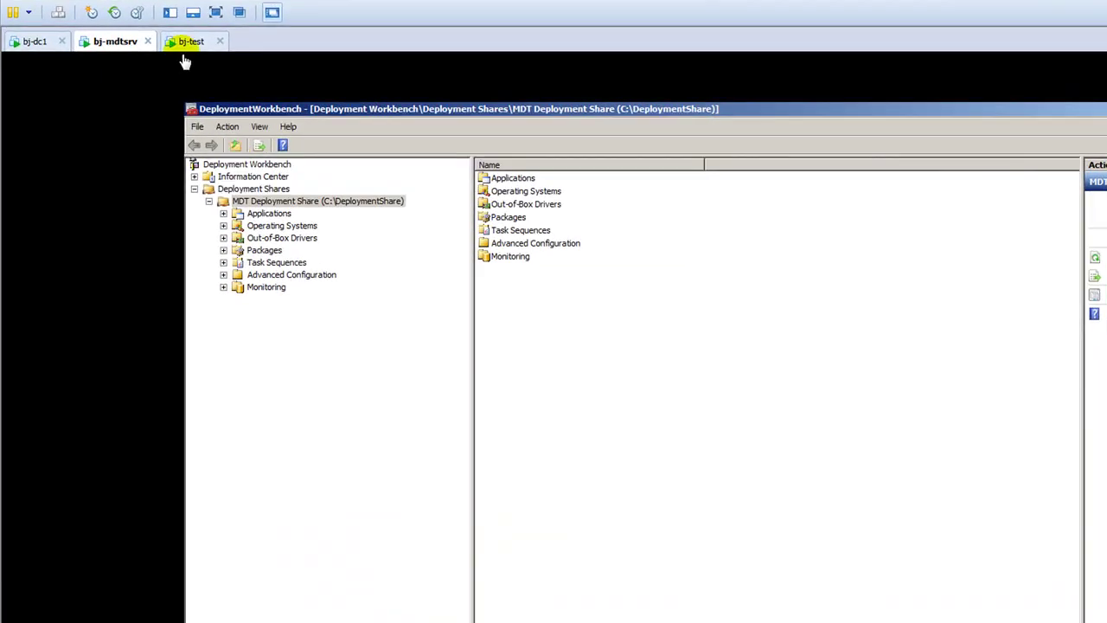
click(168, 55)
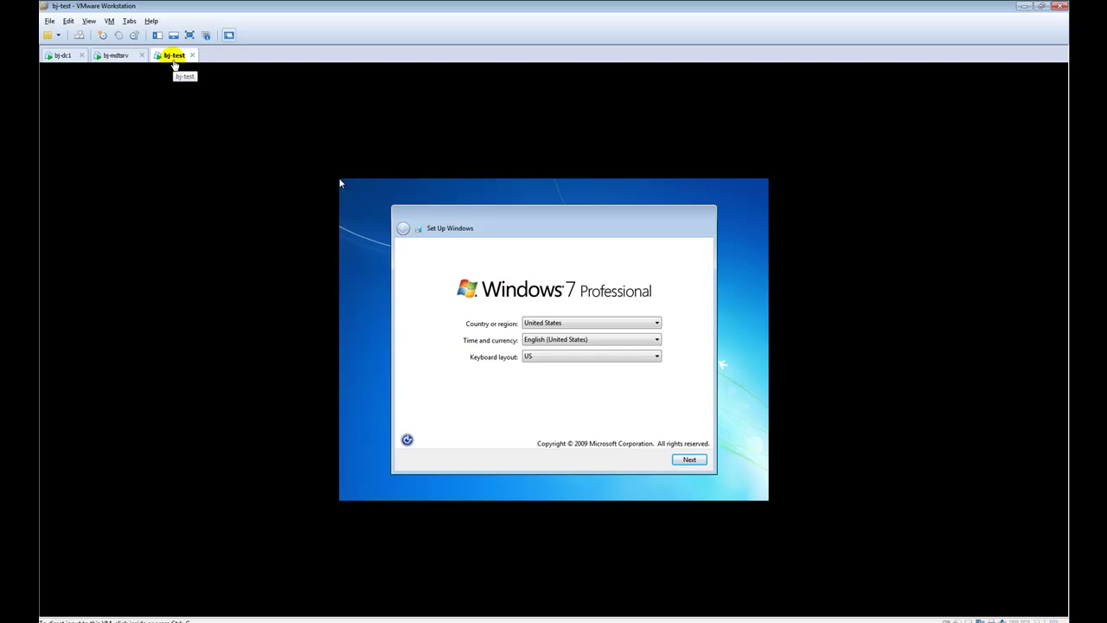
Power off the old bj-test VM, close its tab and remove it from the library
right_click(174, 65)
mouse_move(207, 83)
click(307, 94)
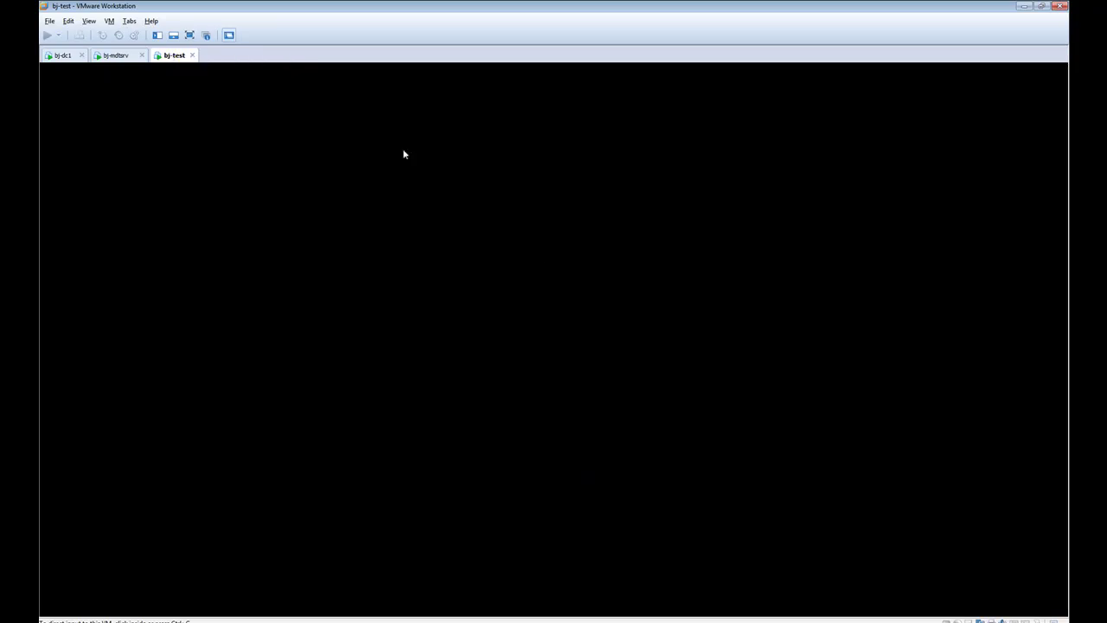
click(543, 268)
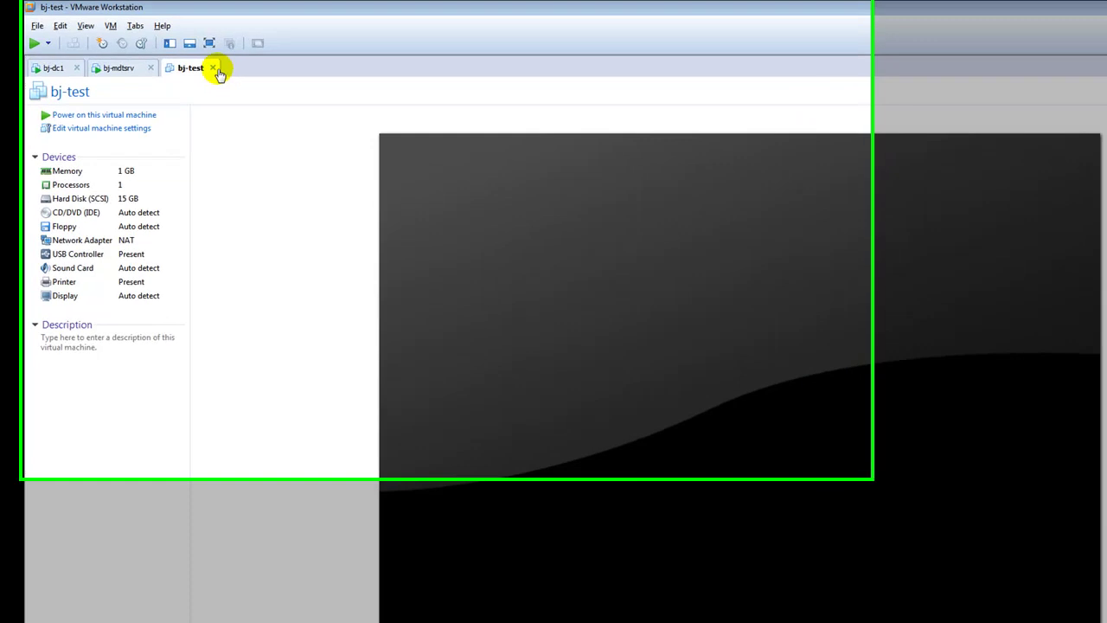
click(192, 55)
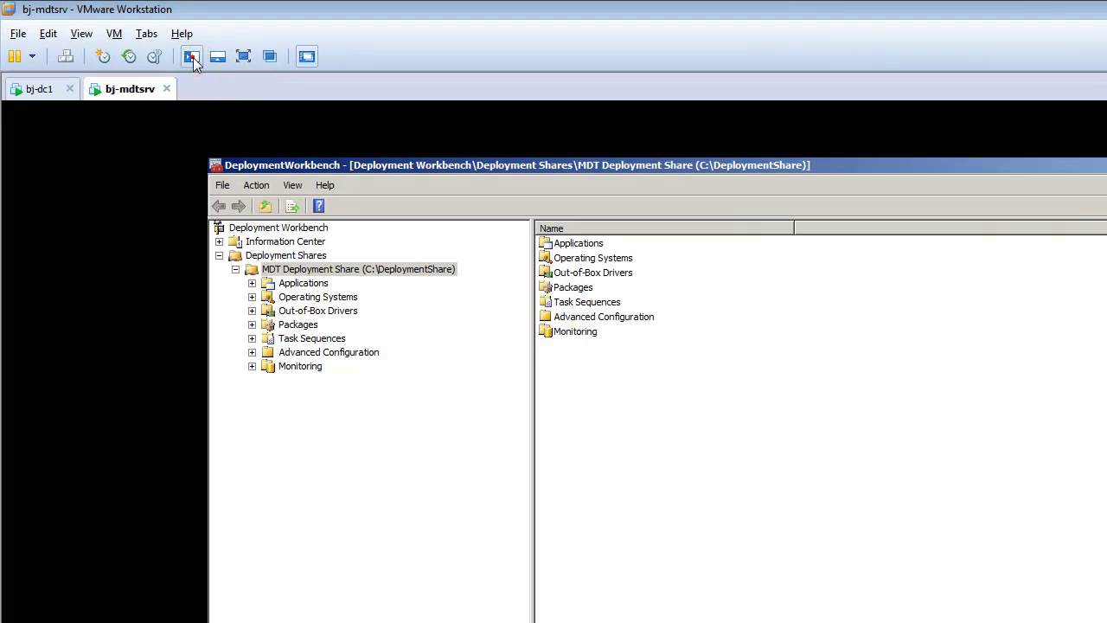
right_click(83, 407)
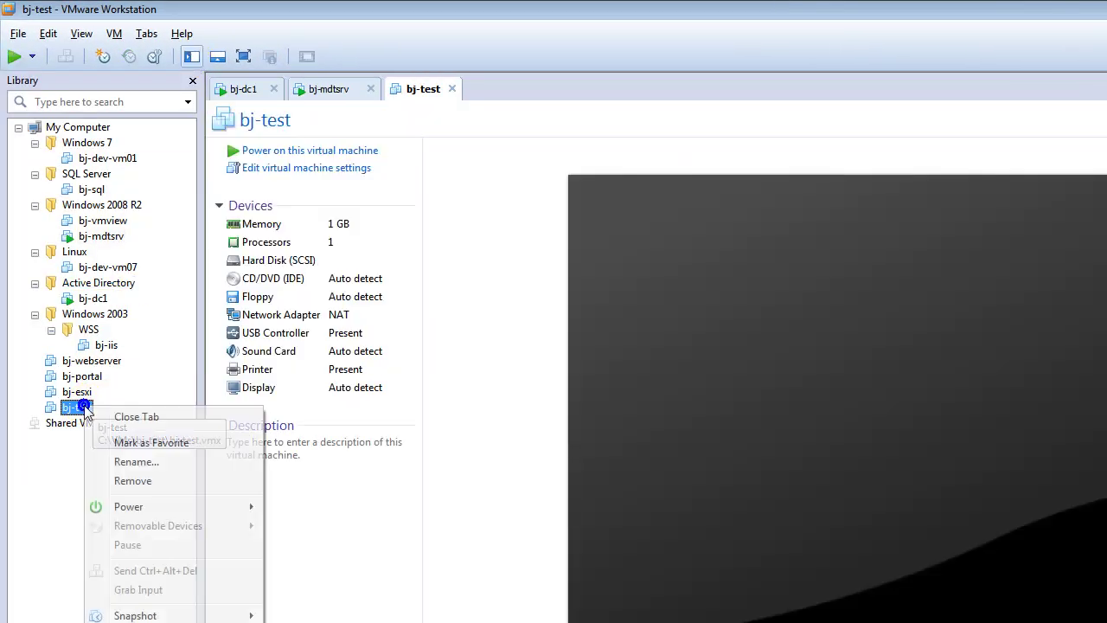
click(132, 479)
click(835, 548)
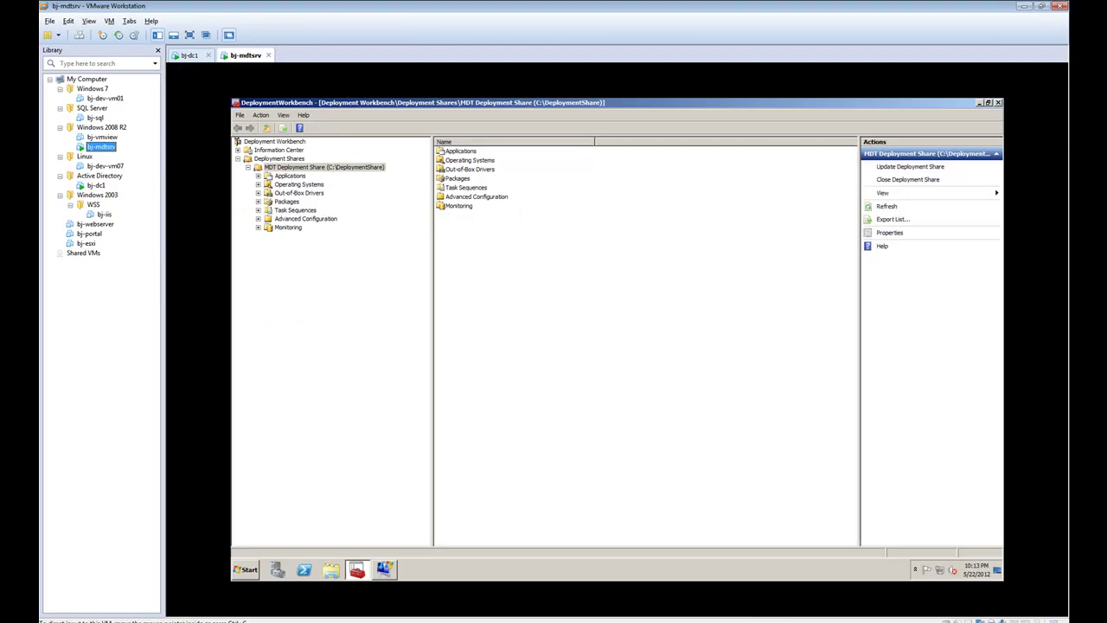
Delete all 15 files in the C:\VMs\bj-test folder, leaving it empty
key(alt+Tab)
click(505, 396)
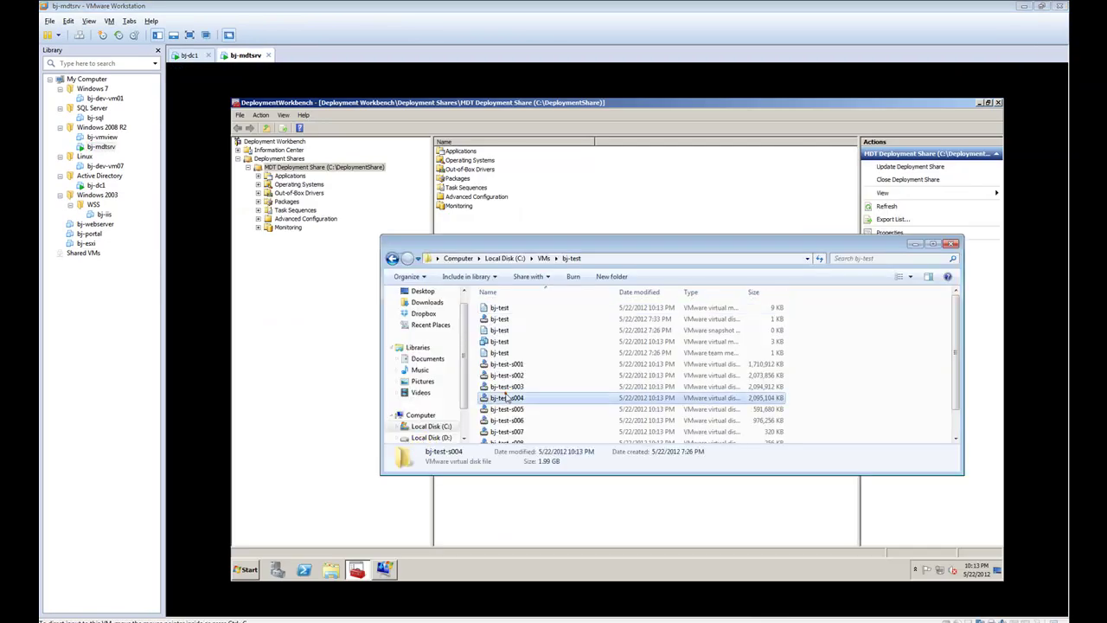
key(ctrl+a)
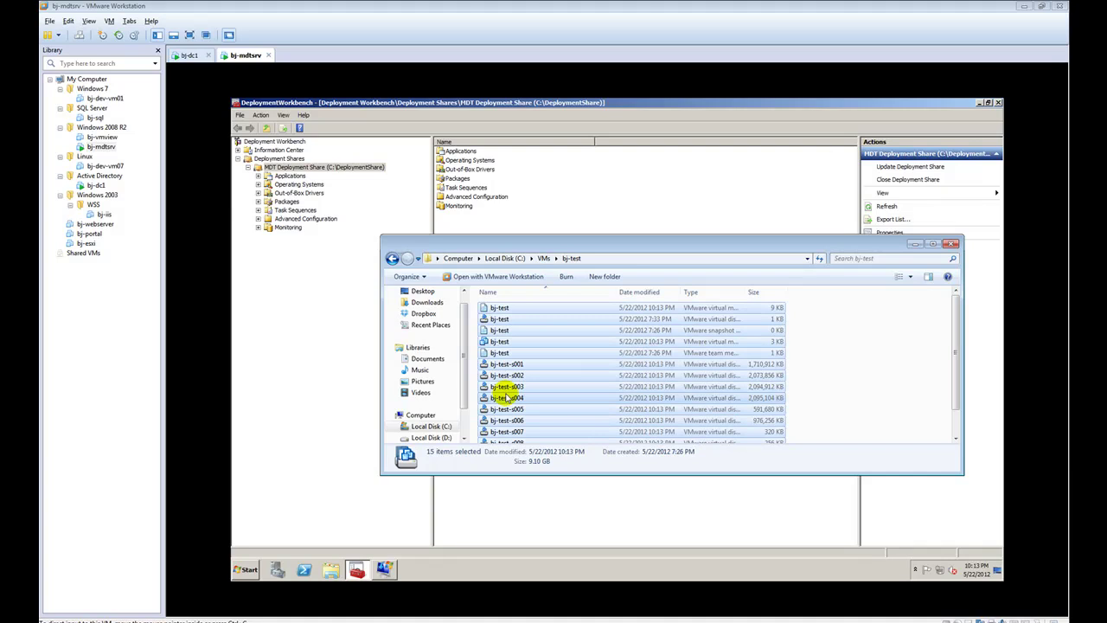
key(Delete)
key(Return)
click(950, 243)
Start a new typical virtual machine with Windows 7 as the guest OS
click(51, 21)
click(71, 36)
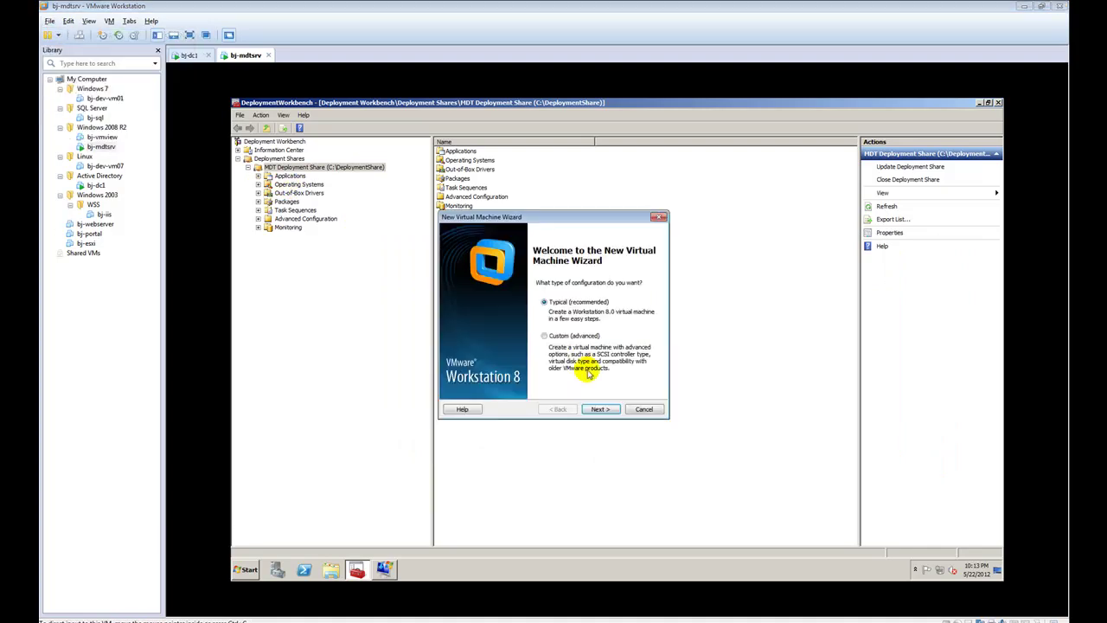
click(592, 410)
click(595, 409)
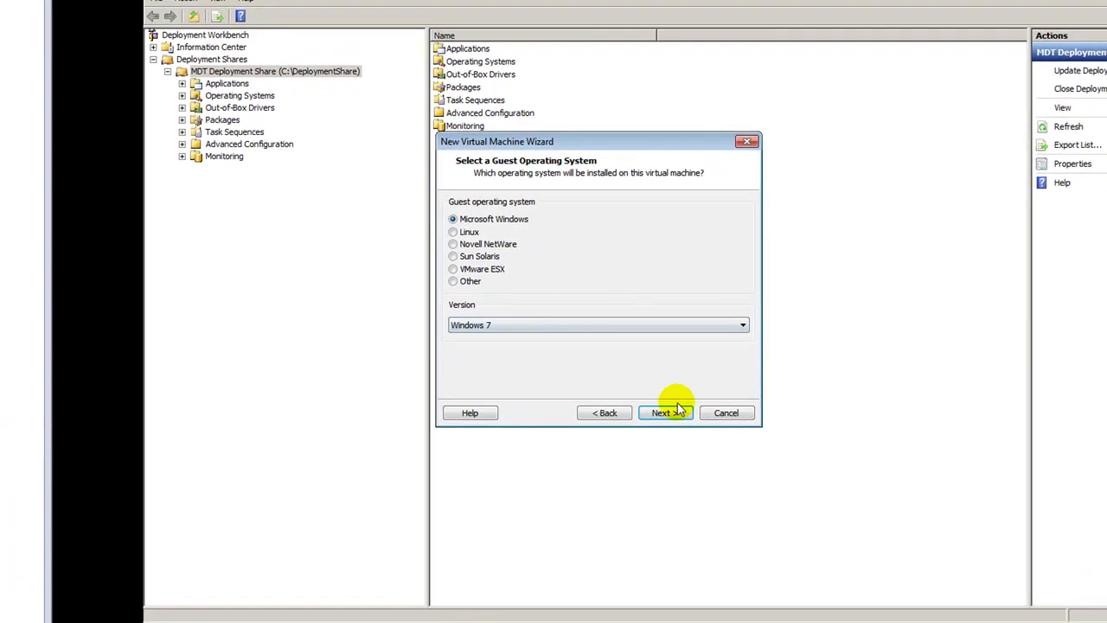
click(609, 409)
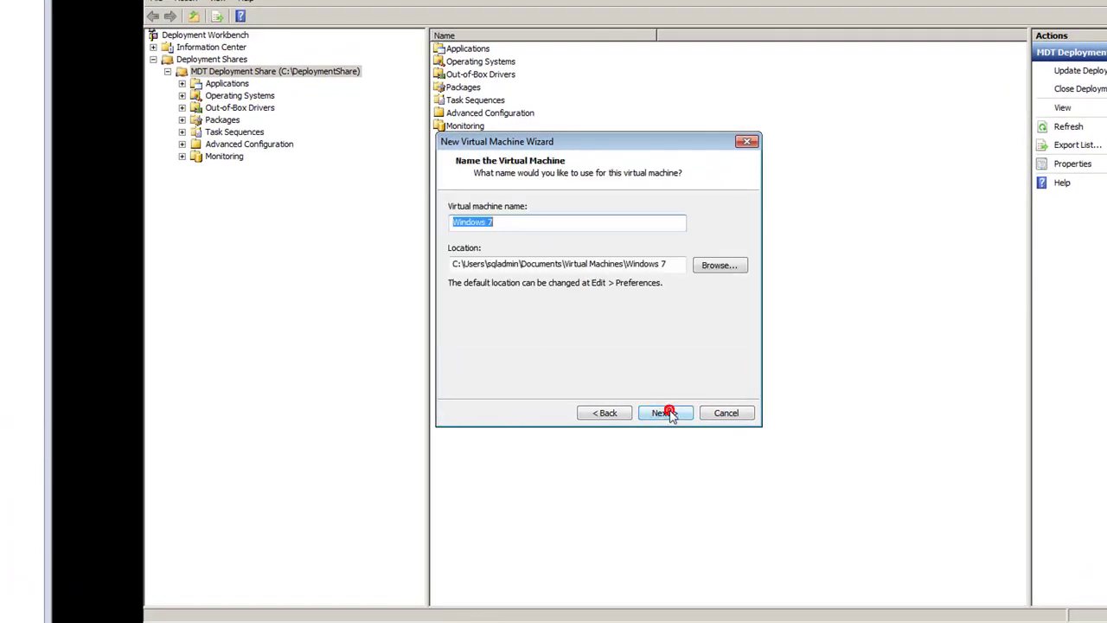
Set the VM location to C:\VMs\bj-test
click(719, 268)
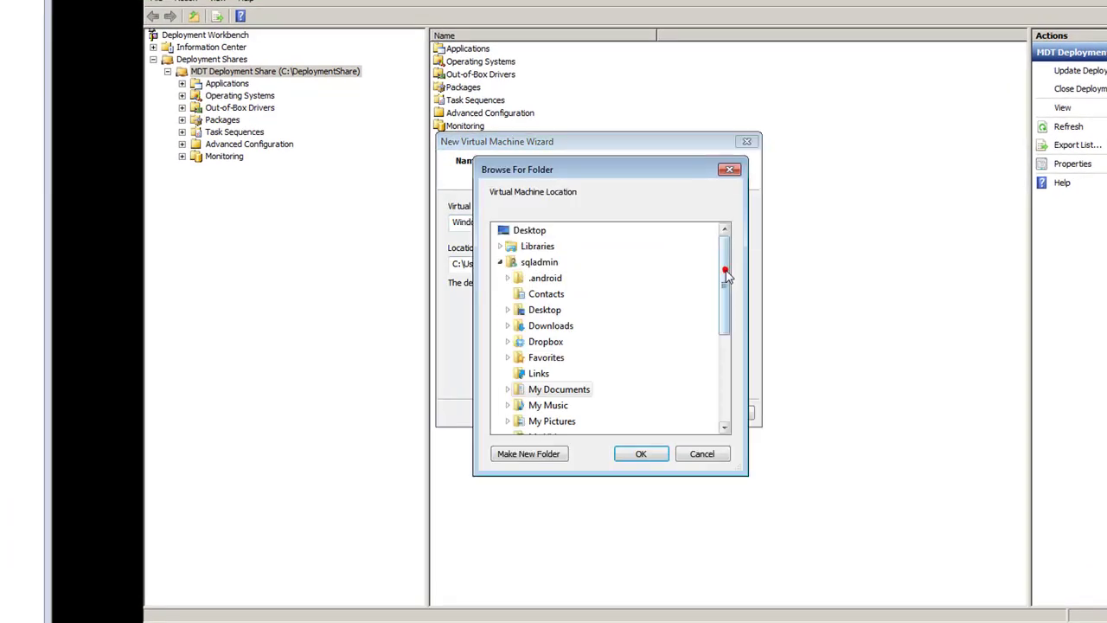
click(500, 261)
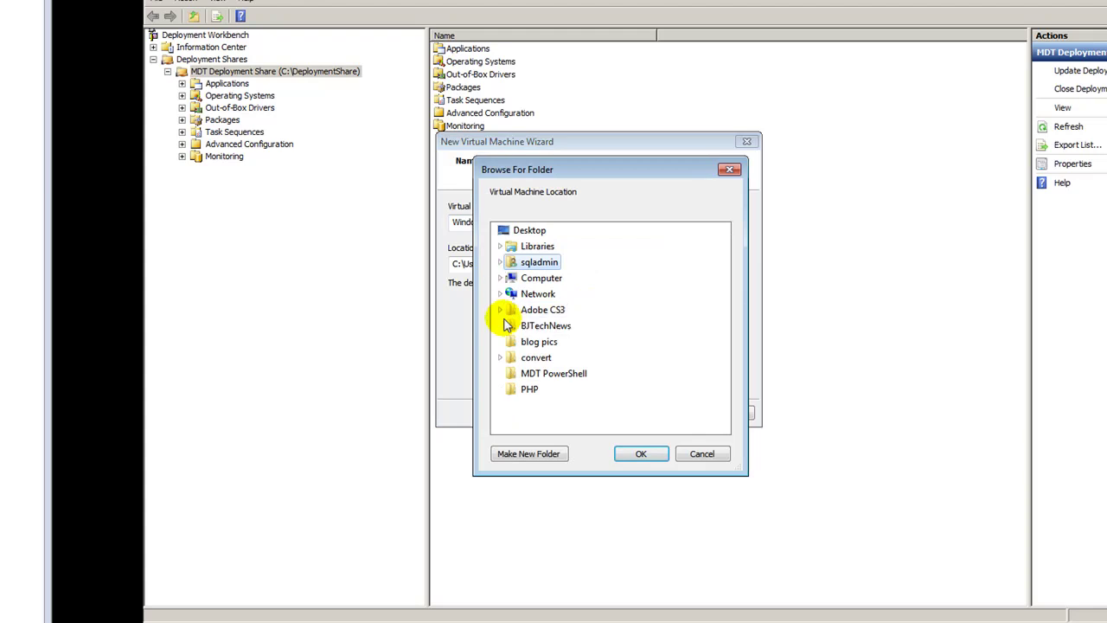
click(500, 278)
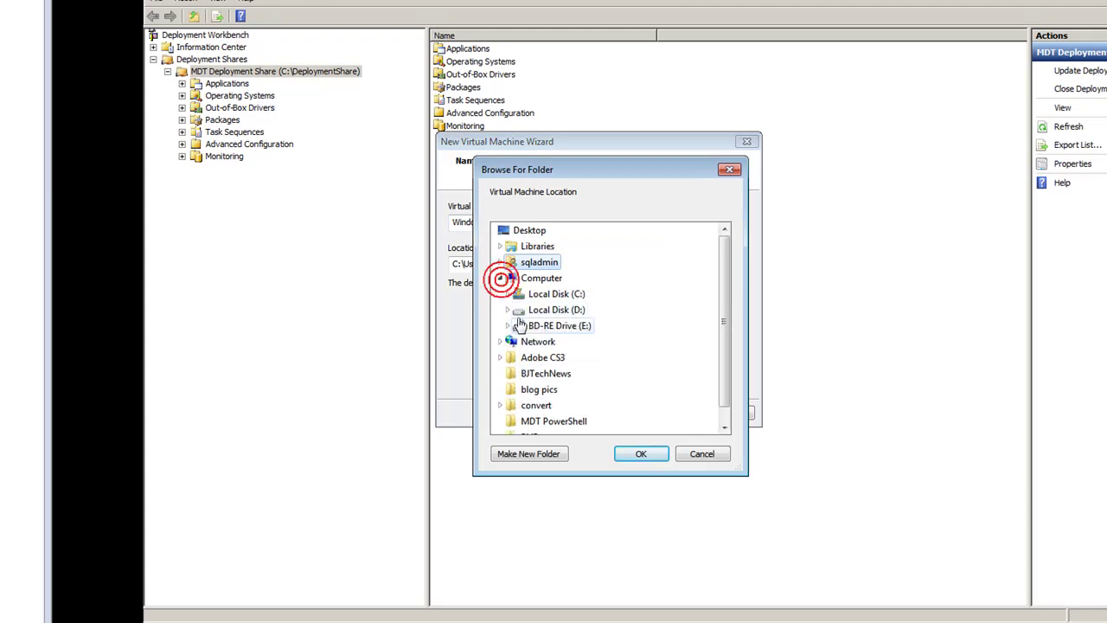
click(507, 294)
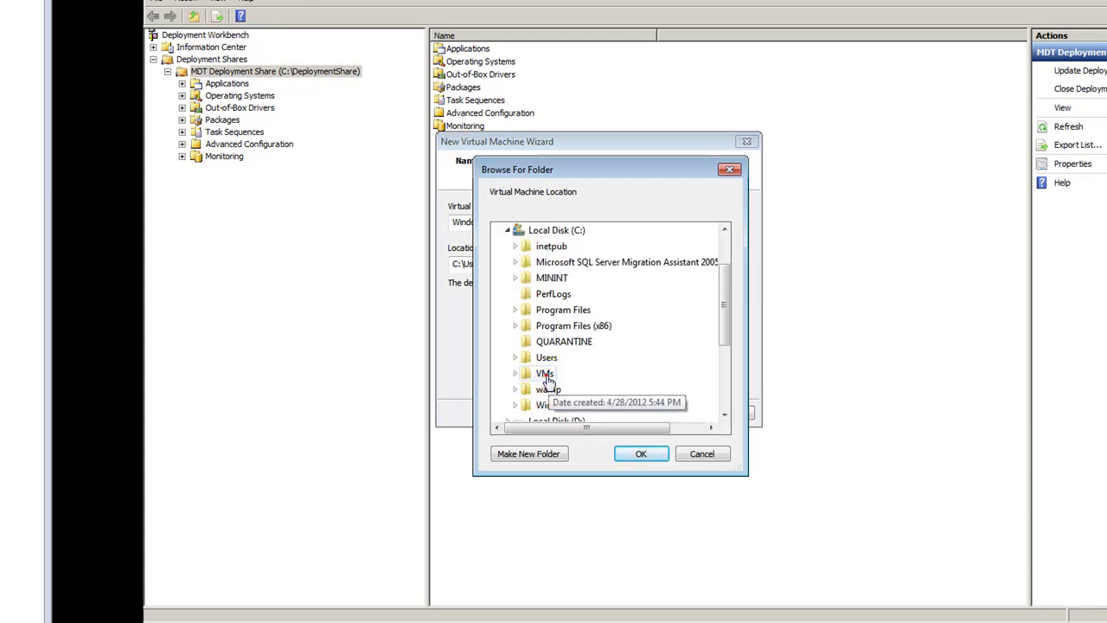
double_click(545, 370)
drag(729, 284, 724, 354)
click(558, 278)
click(655, 456)
Name the VM bj-test, set the disk to 15 GB, and finish creating it
drag(546, 221, 451, 222)
text(bj-test)
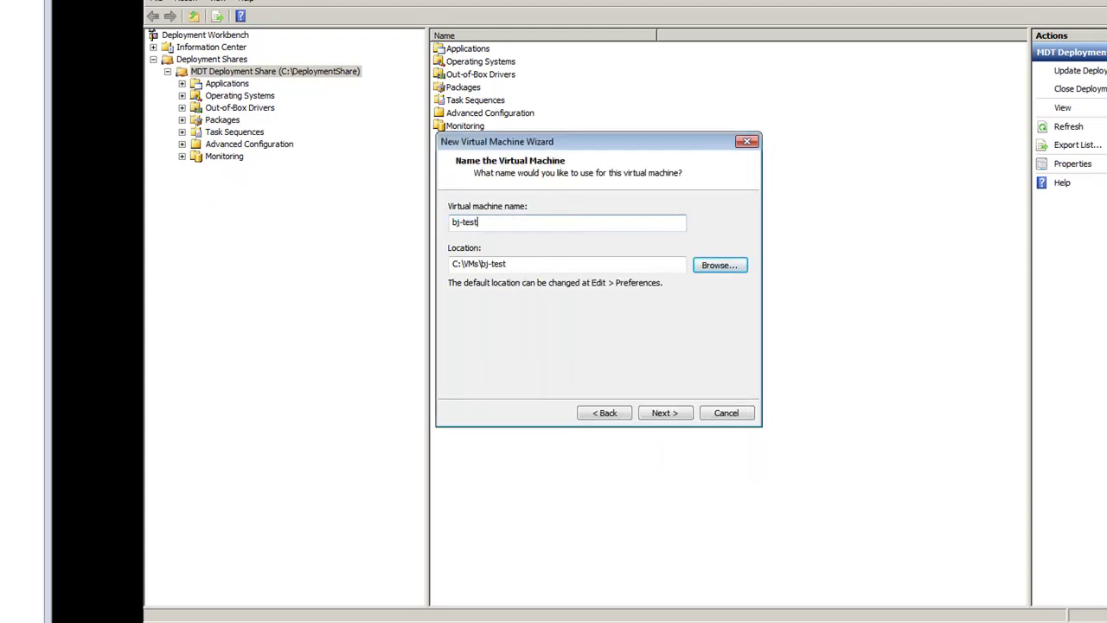
click(667, 413)
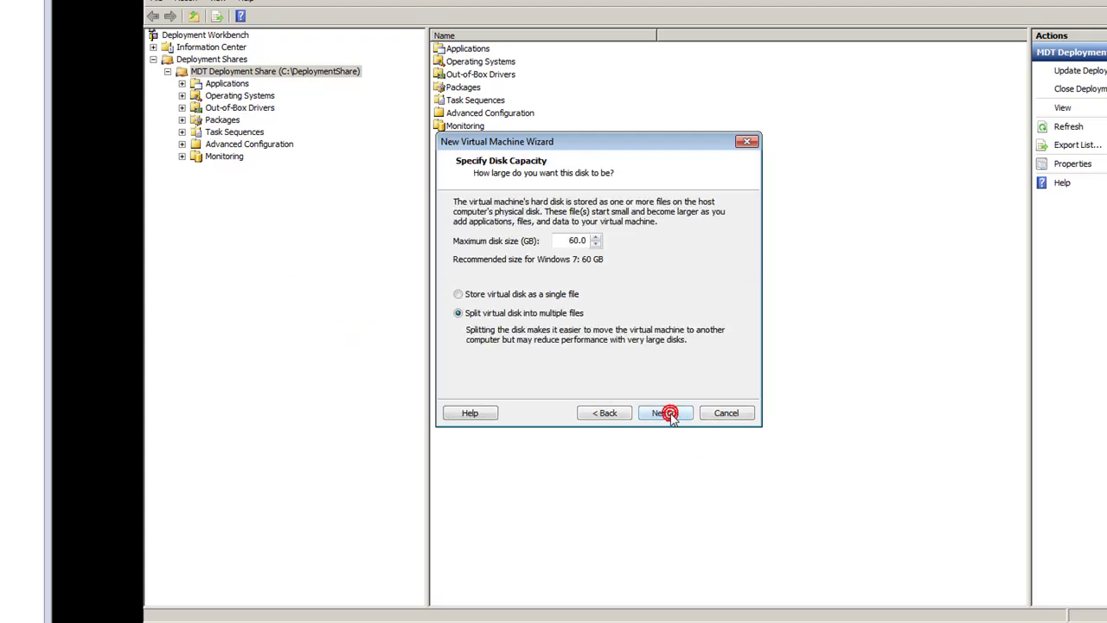
double_click(575, 241)
text(1)
text(5)
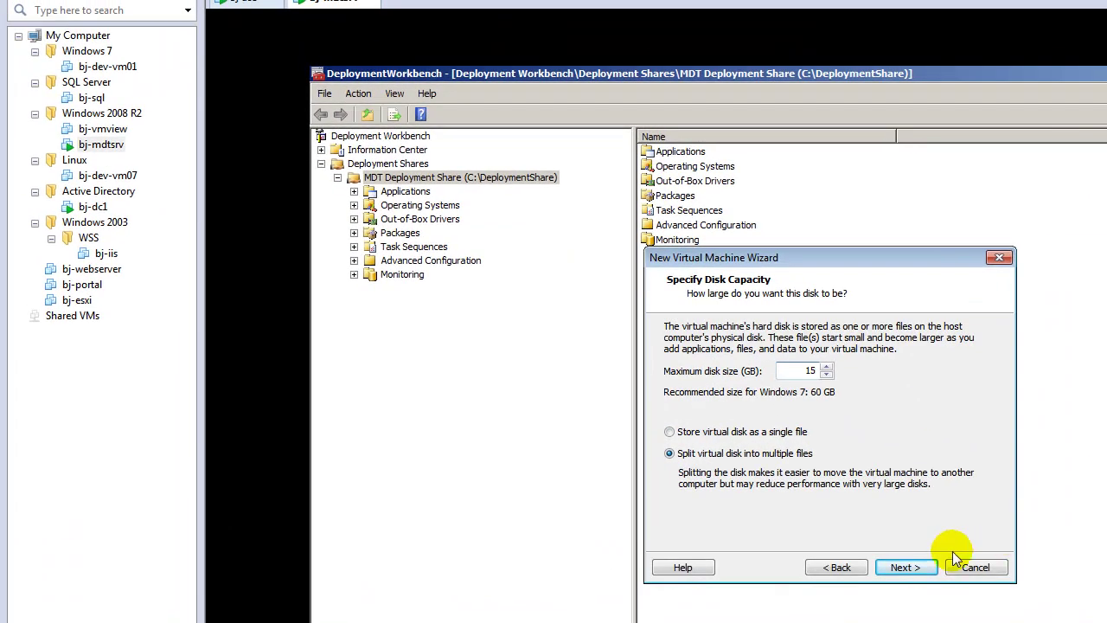
click(918, 566)
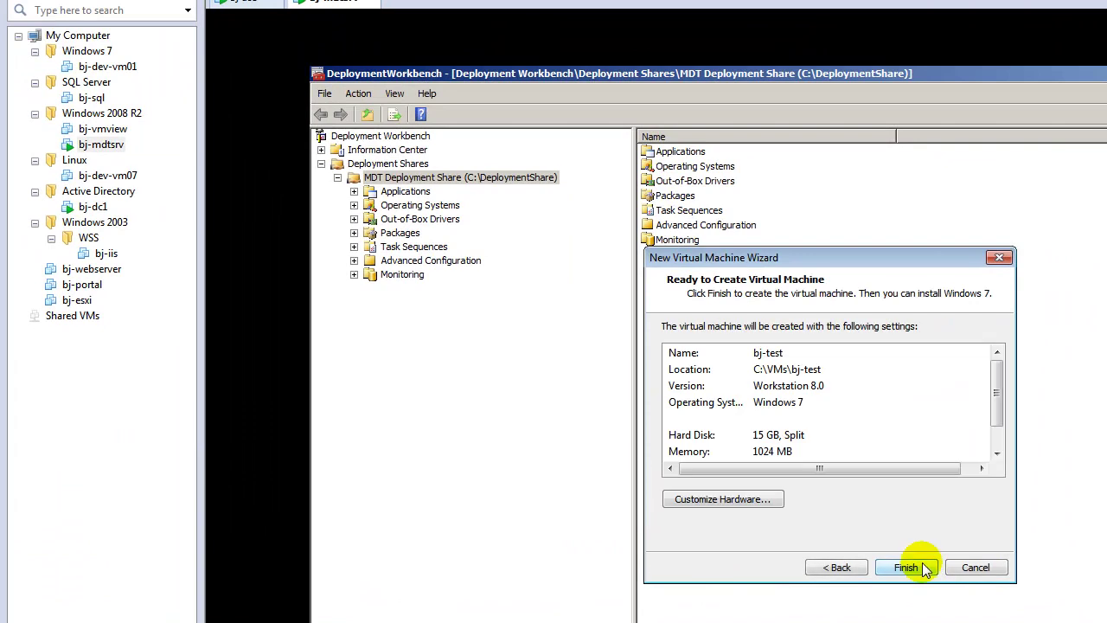
click(922, 562)
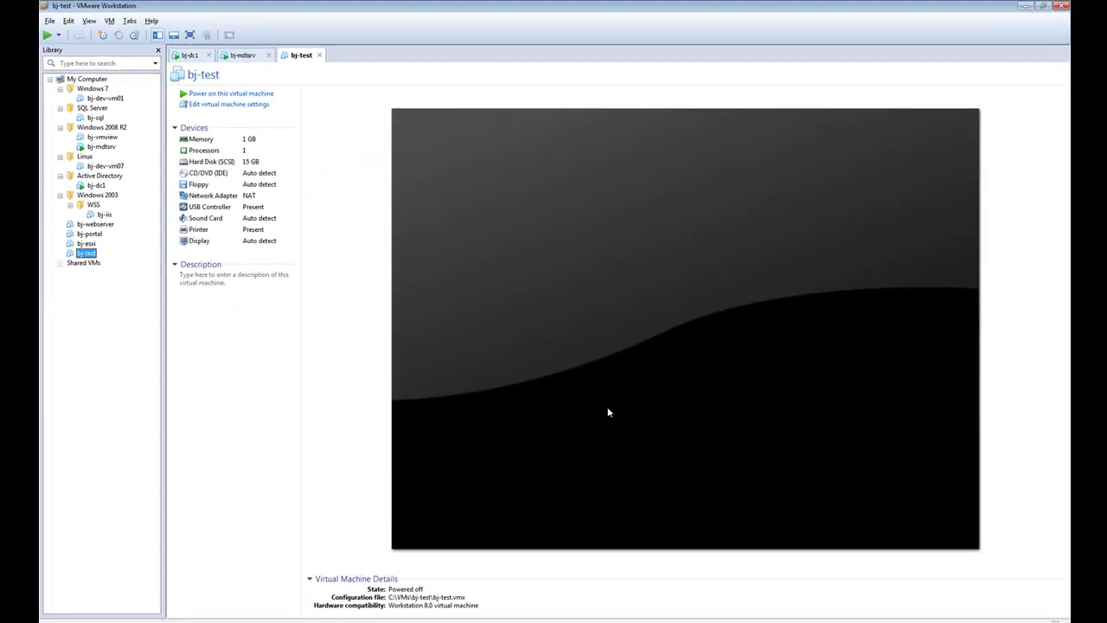
Power on bj-test and PXE-boot it into Lite Touch Windows PE (x86)
click(302, 76)
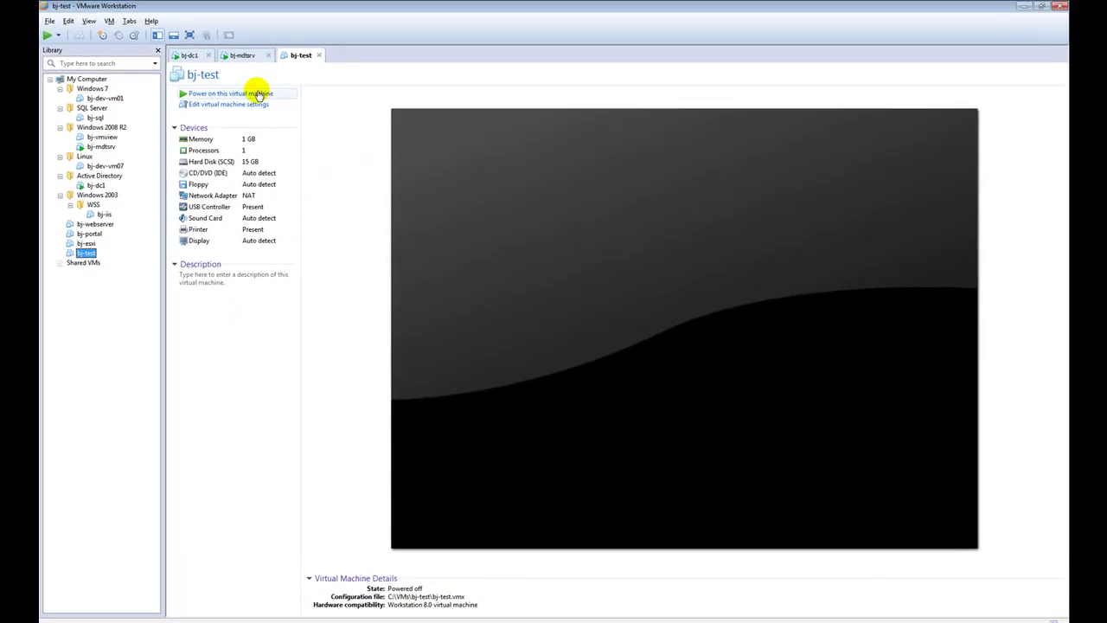
click(258, 94)
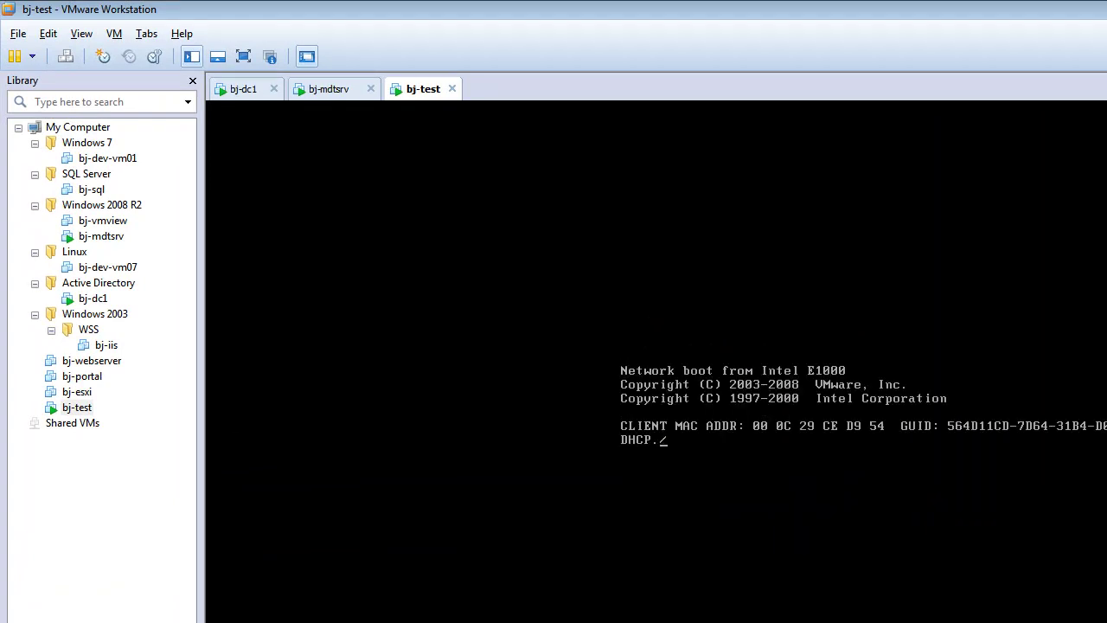
click(929, 514)
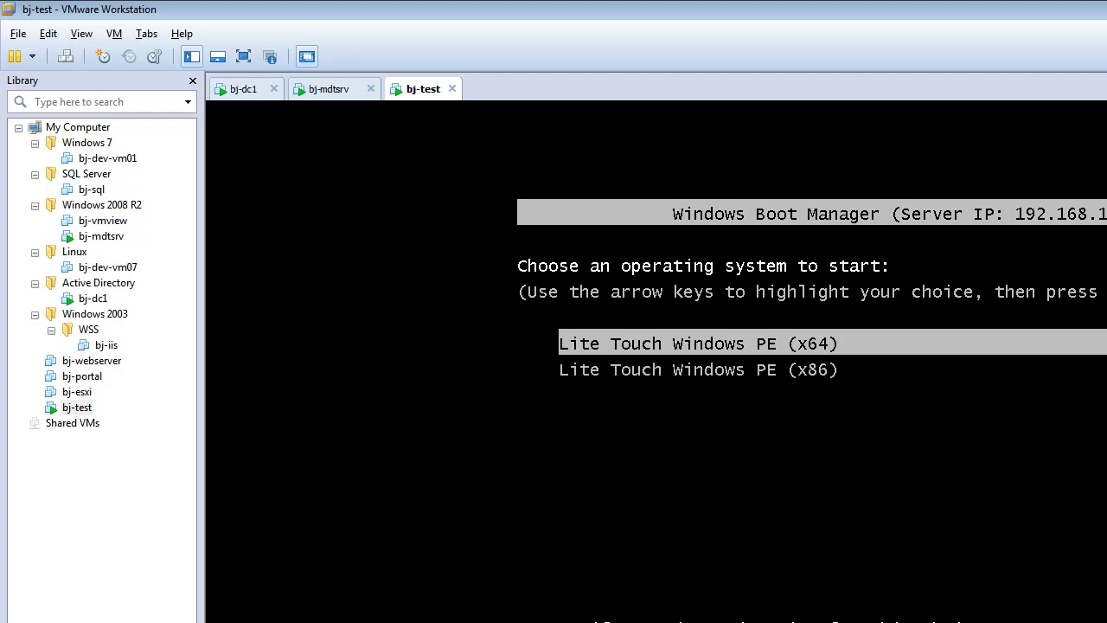
key(Down)
key(Return)
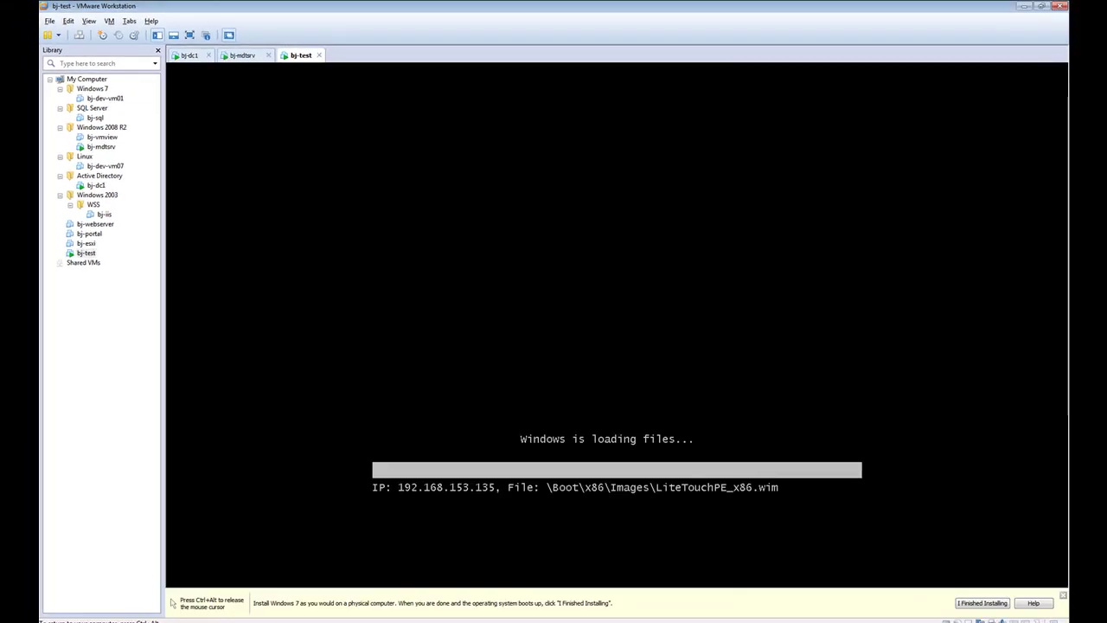
Release input to the host, dismiss the install hint, and bring up the MDT2012 notes
key(ctrl+alt)
click(1062, 595)
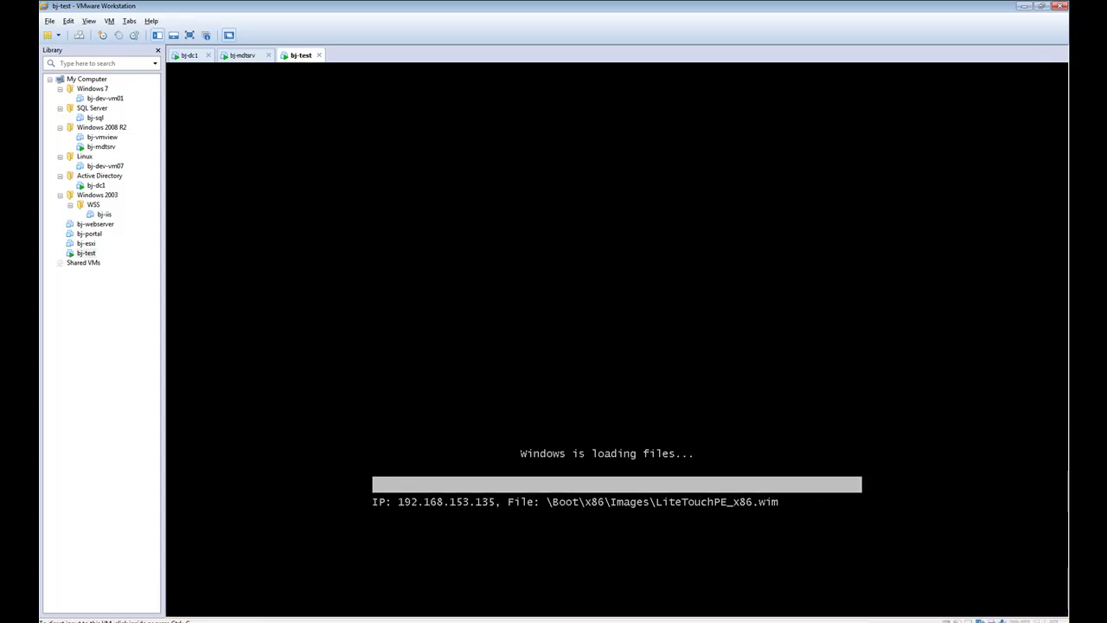
key(alt+Tab)
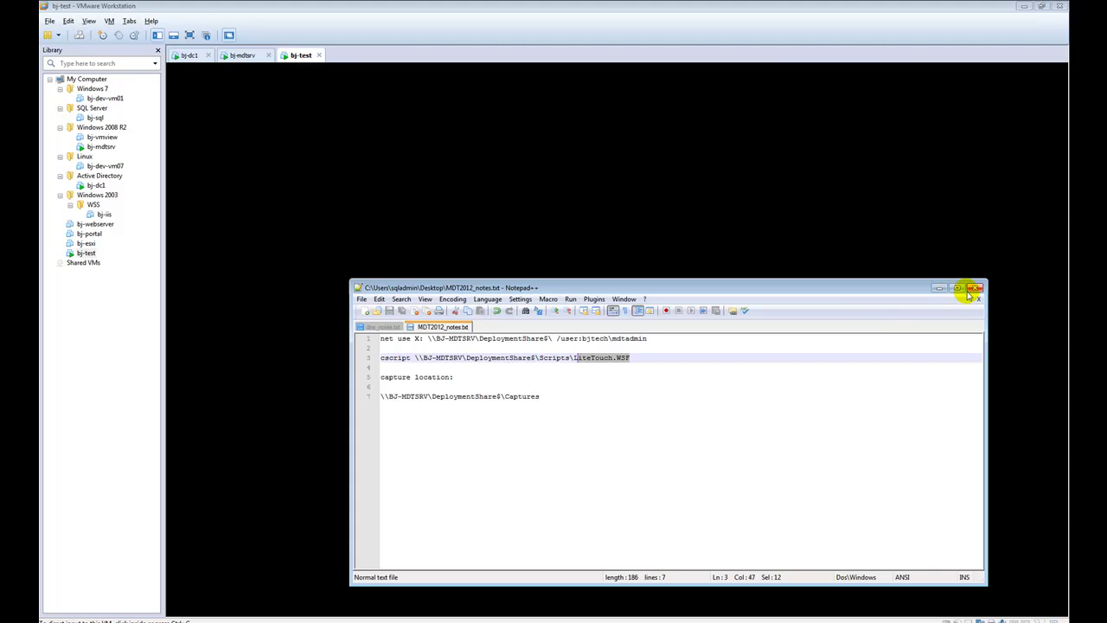
Close the notes, run the Deployment Wizard, and type the MDT account user name
click(975, 288)
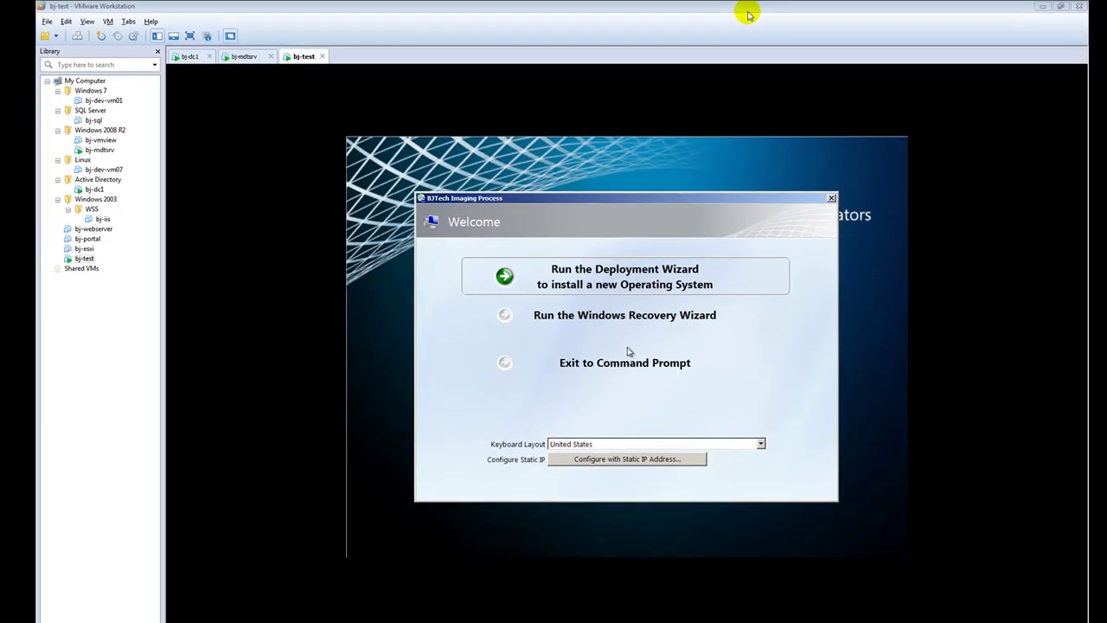
click(610, 274)
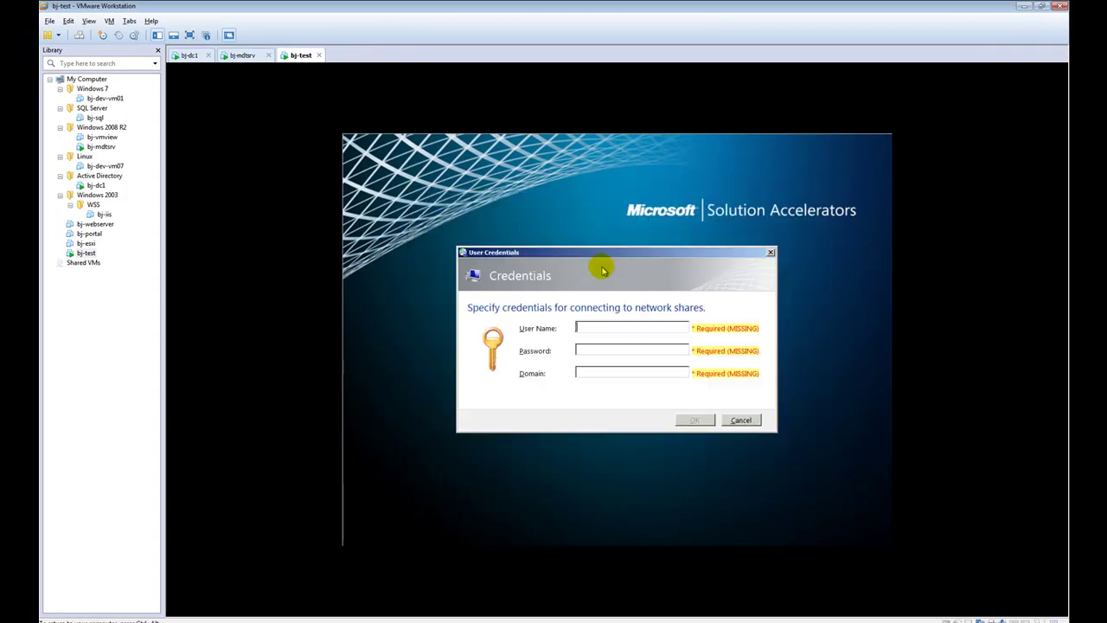
click(599, 328)
text(mdt)
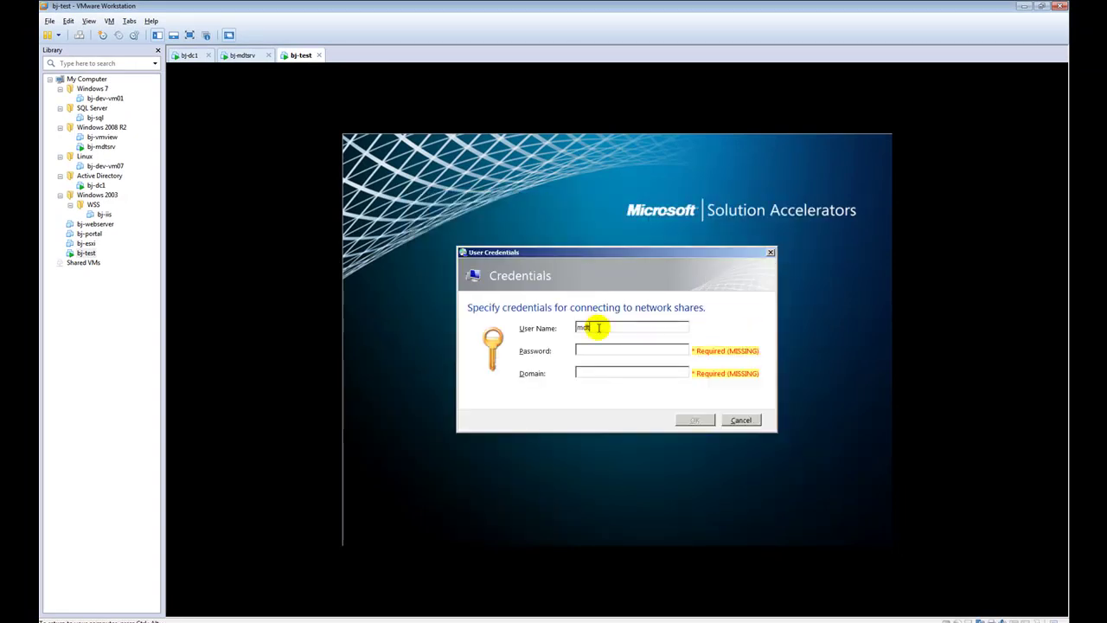